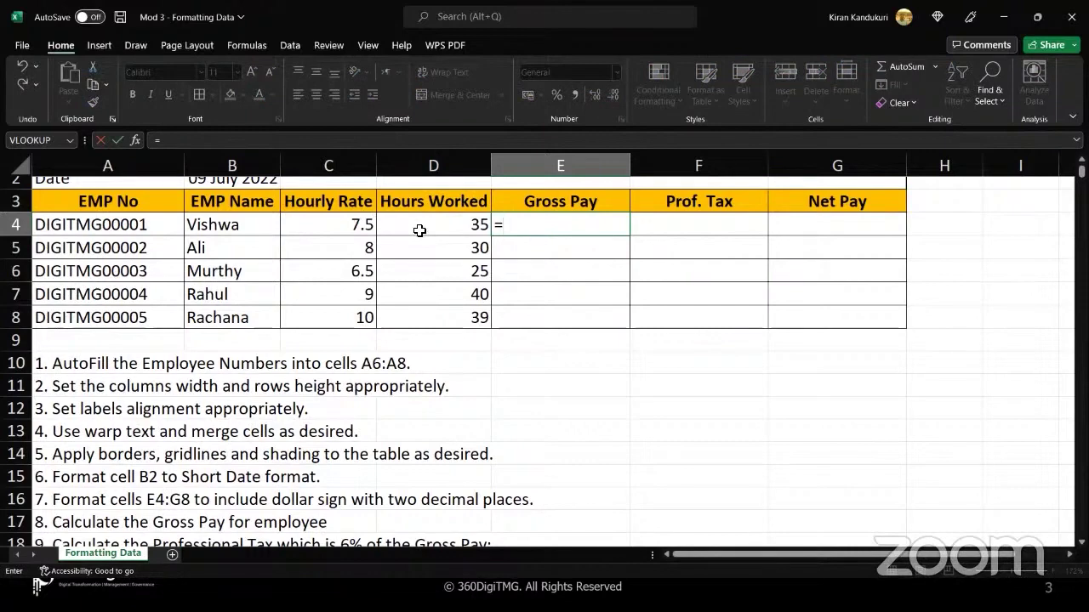
# Calculate the first employee's gross pay in E4 with the formula =(C4*D4).
pyautogui.write('(')
pyautogui.click(333, 223)
pyautogui.write('*')
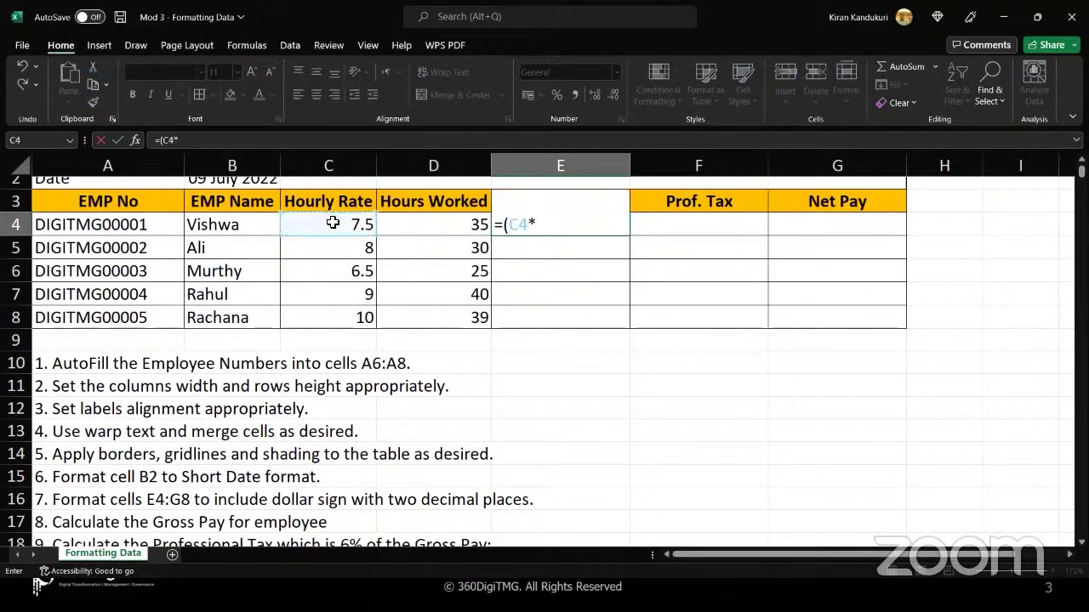
pyautogui.click(406, 232)
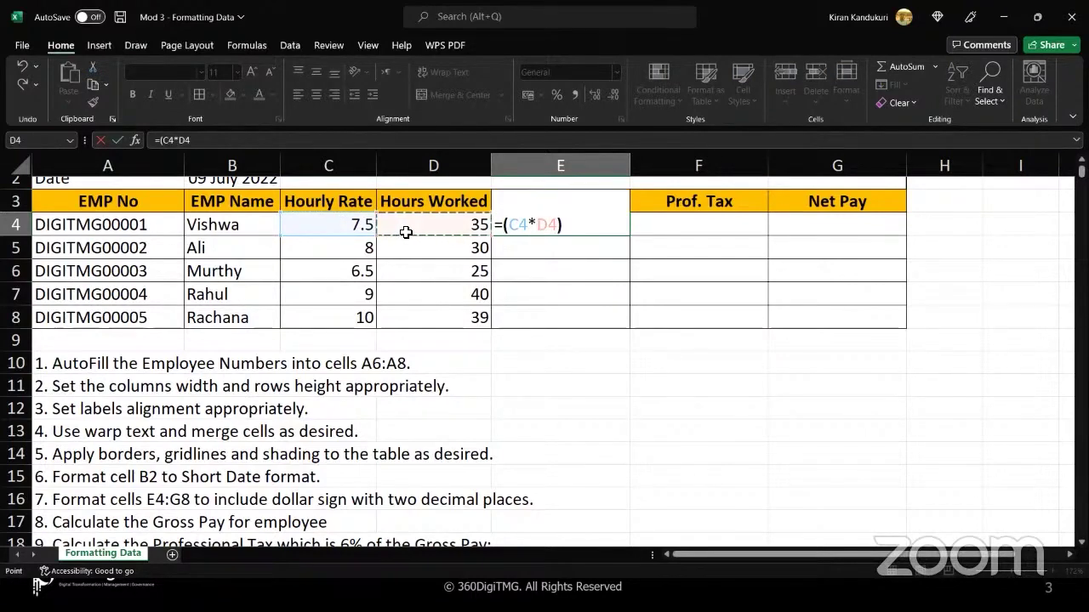
pyautogui.write(')')
pyautogui.hotkey('ctrl', 'Return')
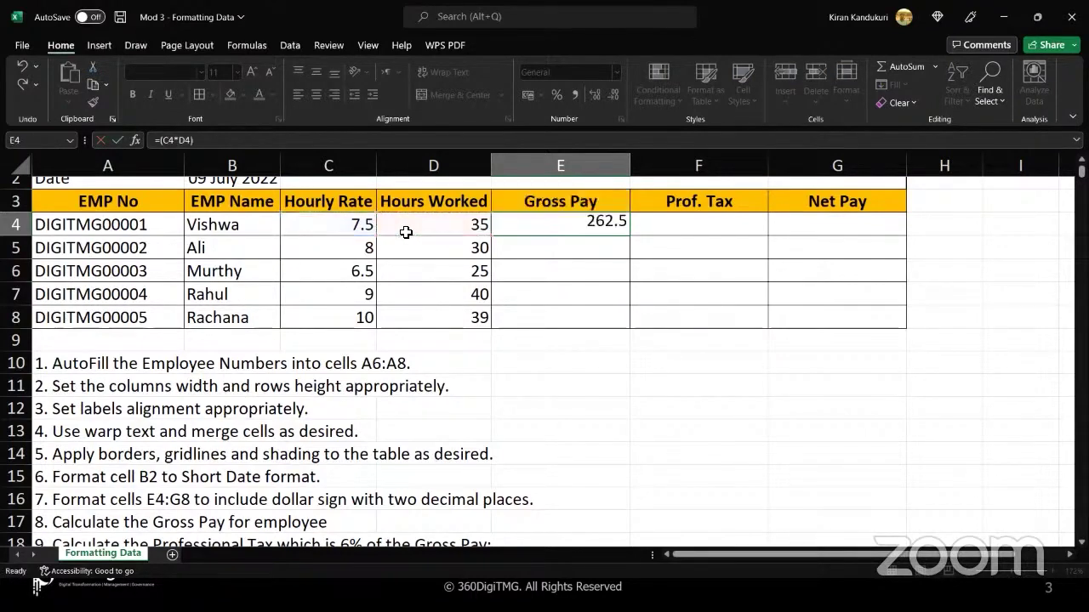
# Edit the gross pay formula in E4 to use the PRODUCT function with its parentheses emptied.
pyautogui.doubleClick(517, 225)
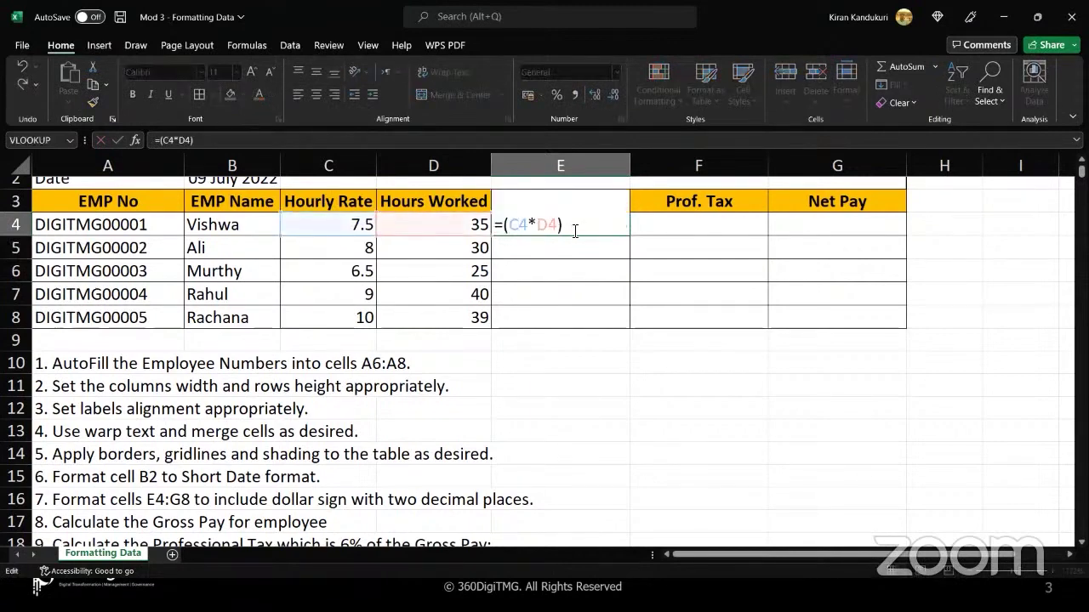
pyautogui.moveTo(563, 226); pyautogui.dragTo(506, 228)
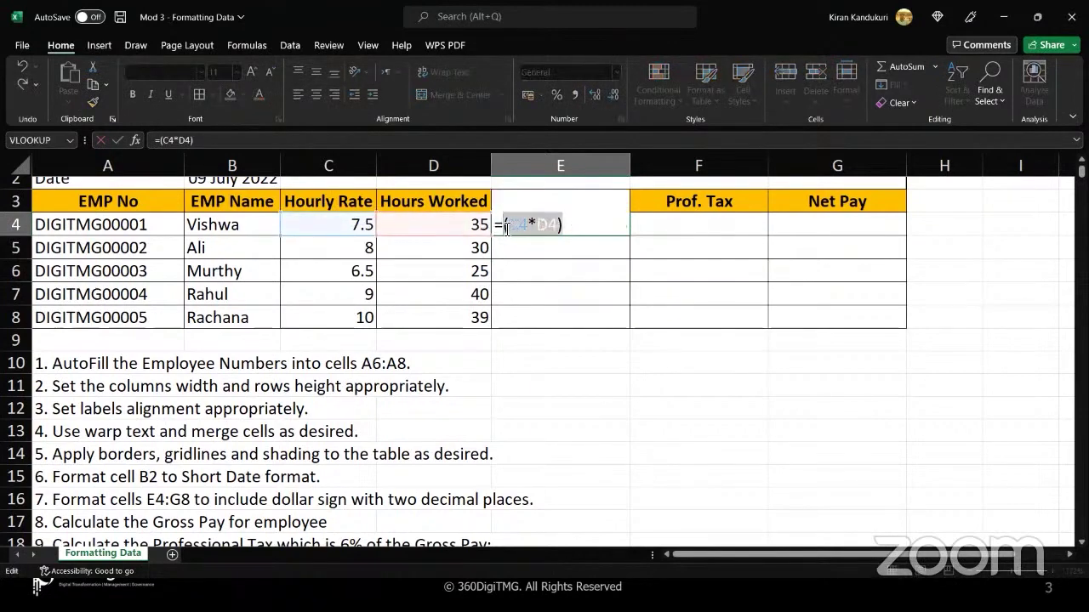
pyautogui.click(505, 228)
pyautogui.write('PROD')
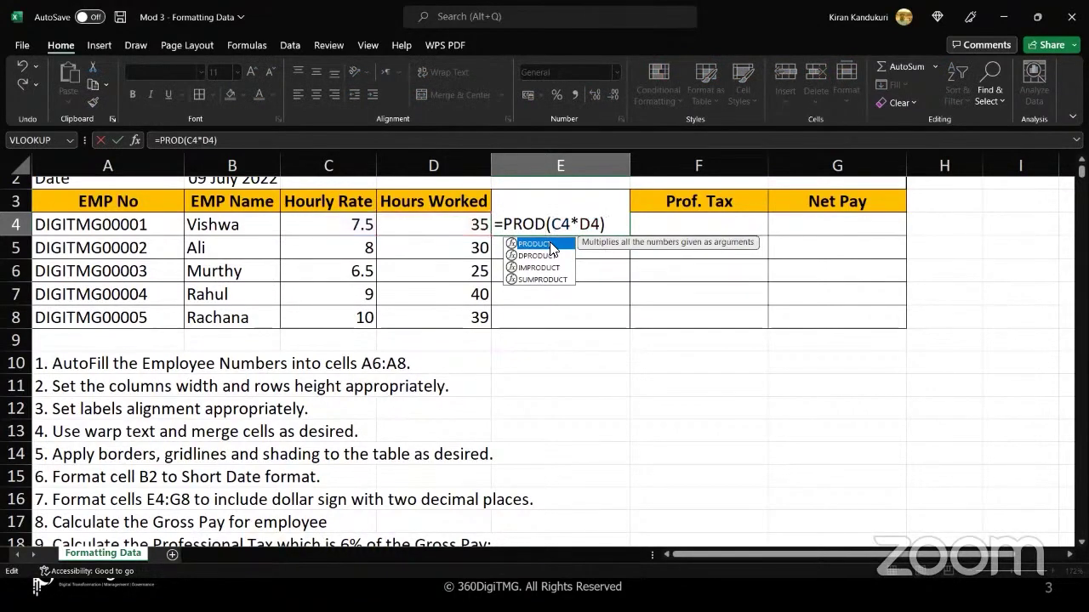
pyautogui.click(602, 224)
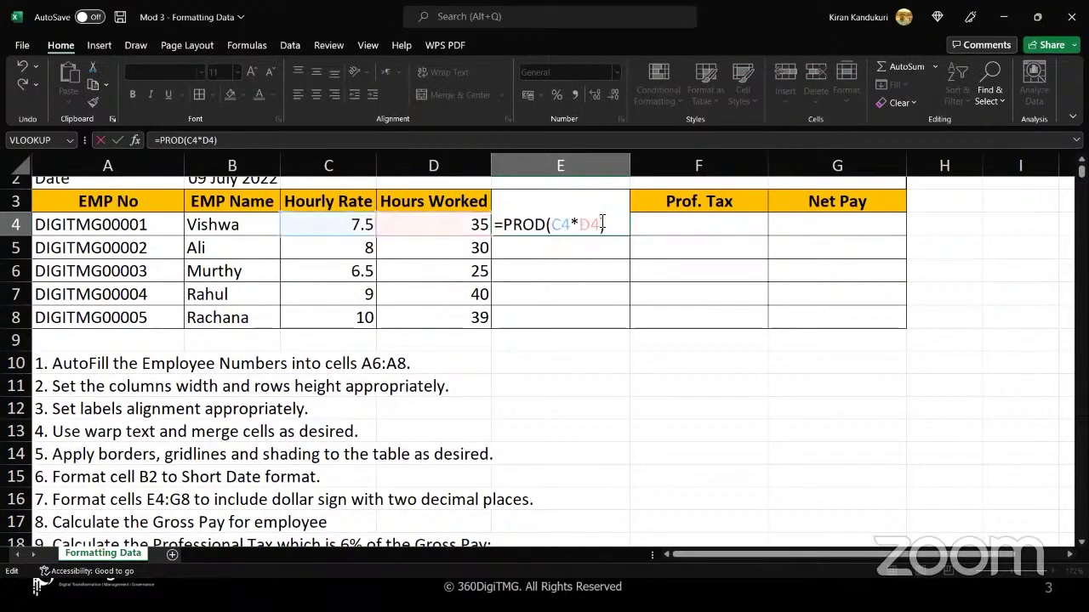
pyautogui.press('BackSpace')
pyautogui.press('BackSpace')
pyautogui.press('BackSpace')
pyautogui.press('BackSpace')
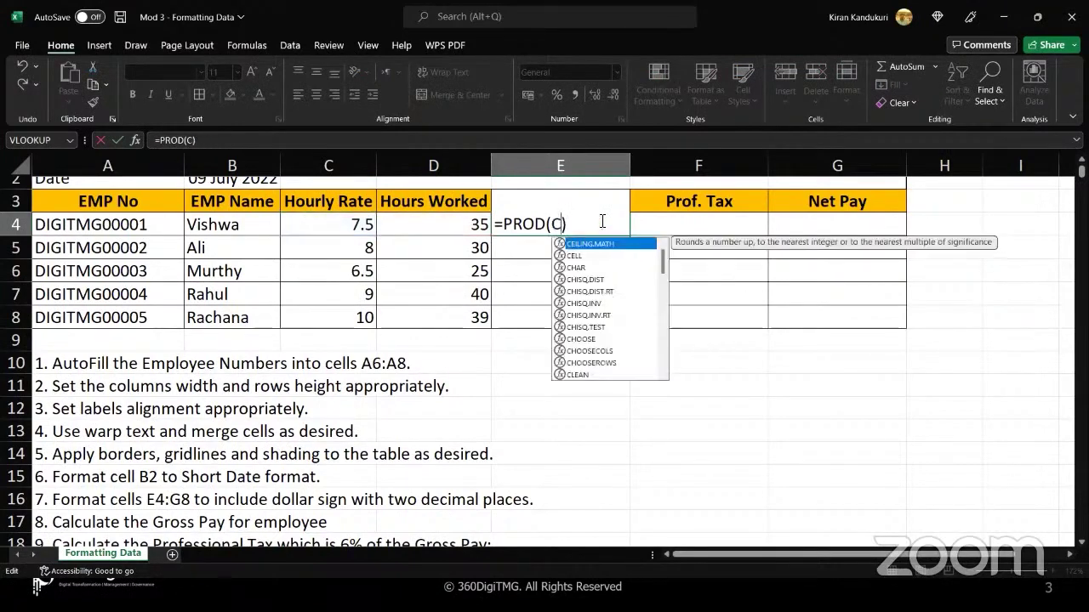
pyautogui.press('BackSpace')
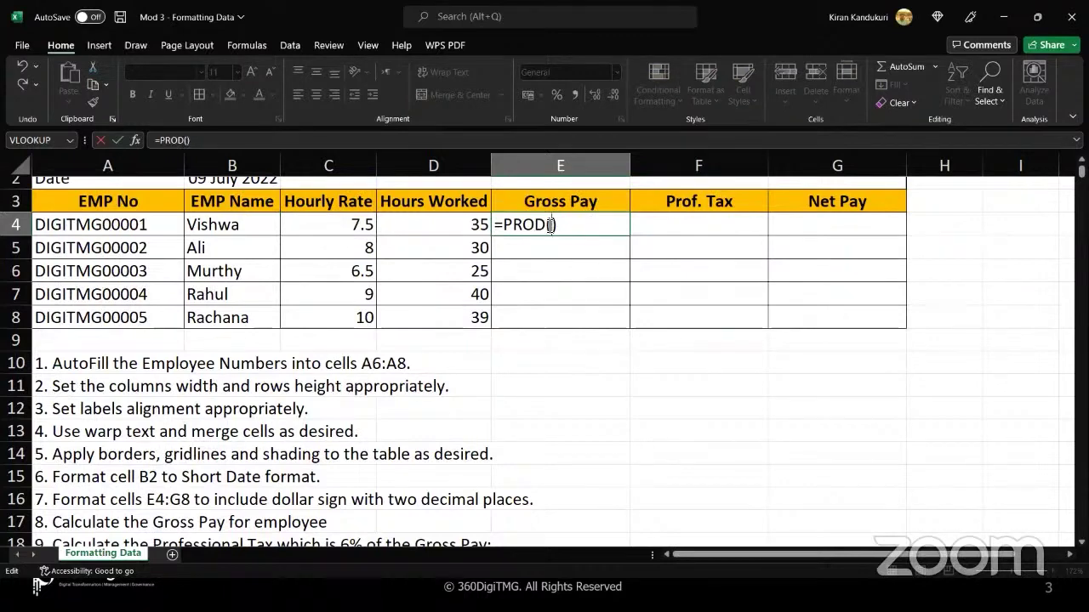
pyautogui.write('U')
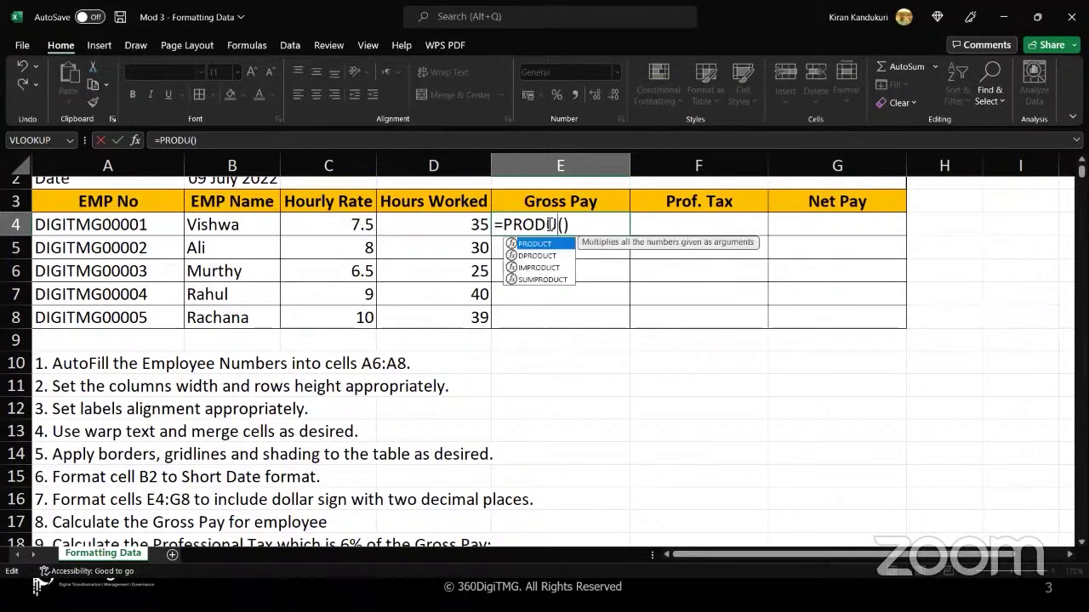
pyautogui.write('CT')
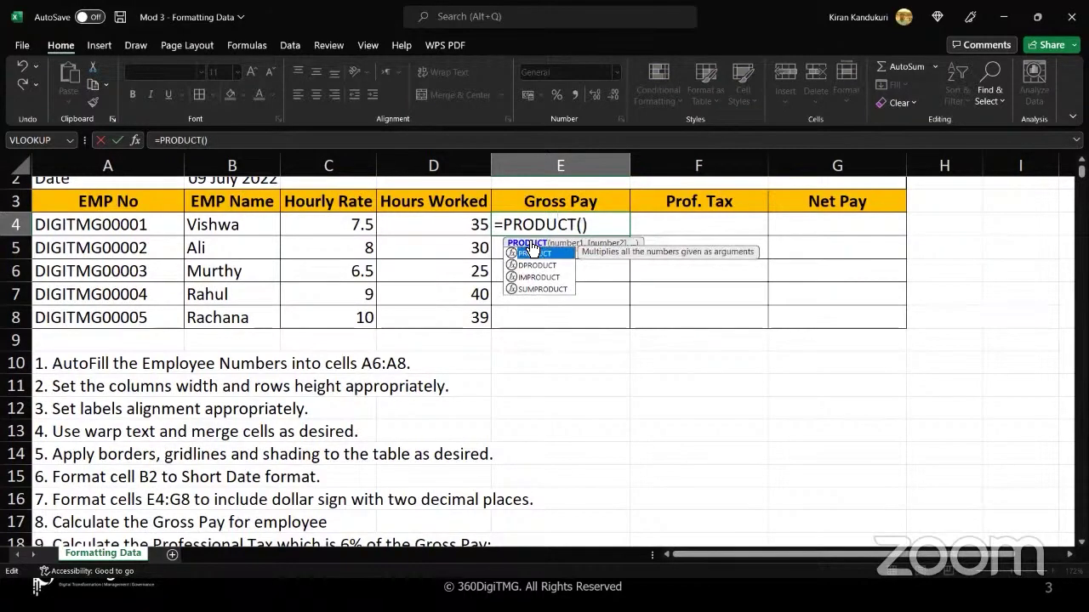
# Supply C4 and D4 as the PRODUCT arguments in E4 and enter the formula as =PRODUCT(C4,D4).
pyautogui.click(585, 226)
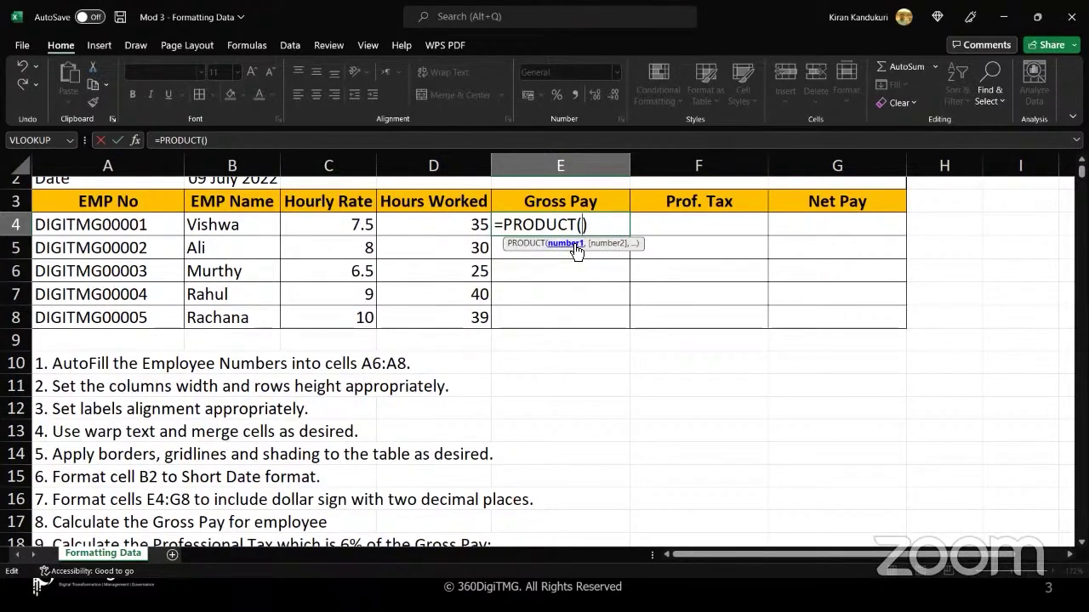
pyautogui.click(349, 227)
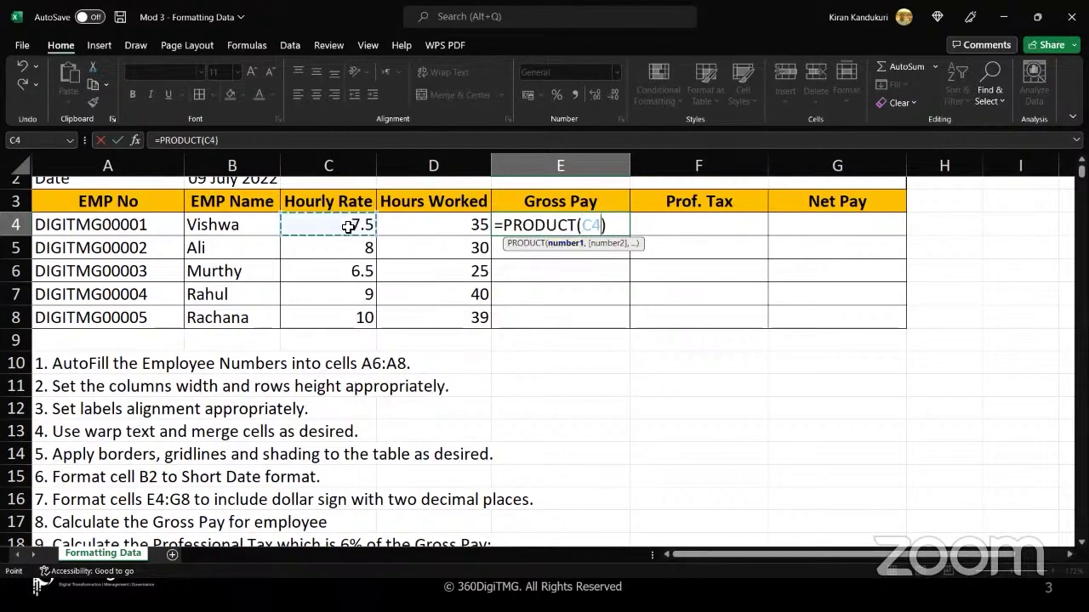
pyautogui.write(',')
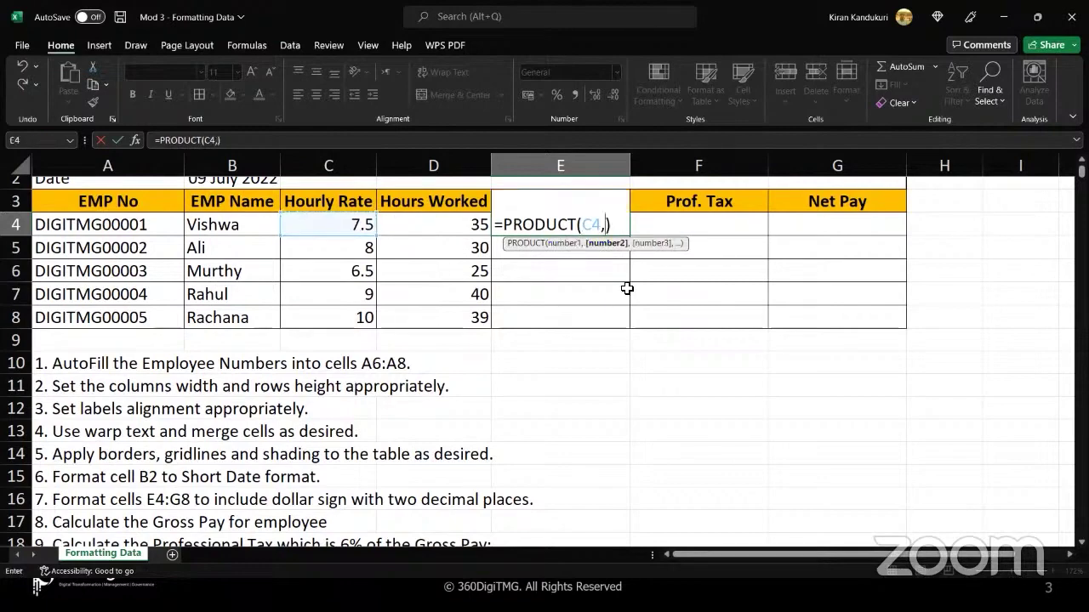
pyautogui.click(431, 225)
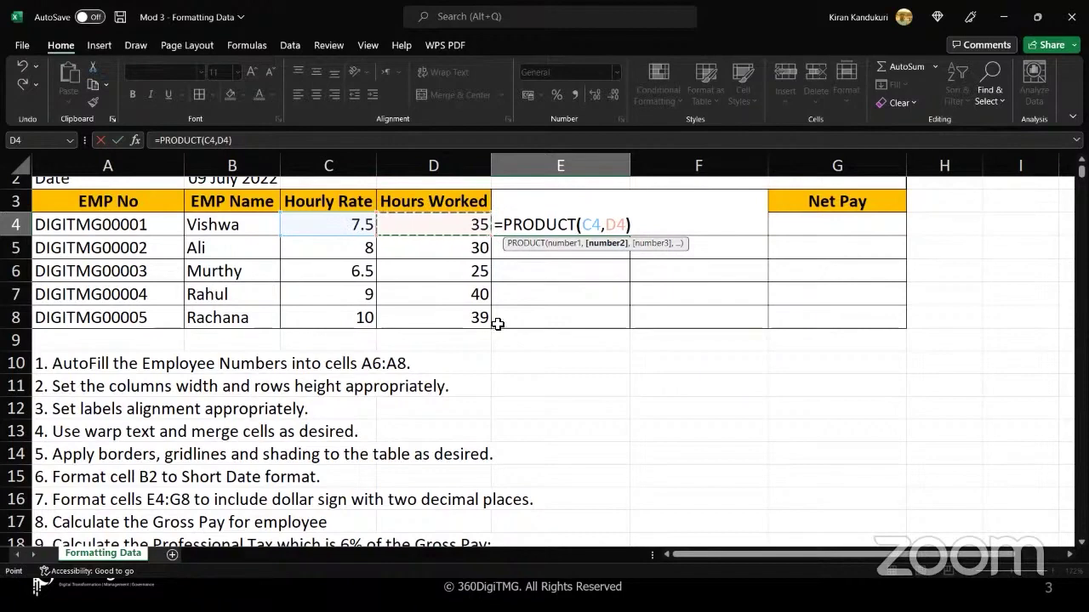
pyautogui.write(')')
pyautogui.press('Return')
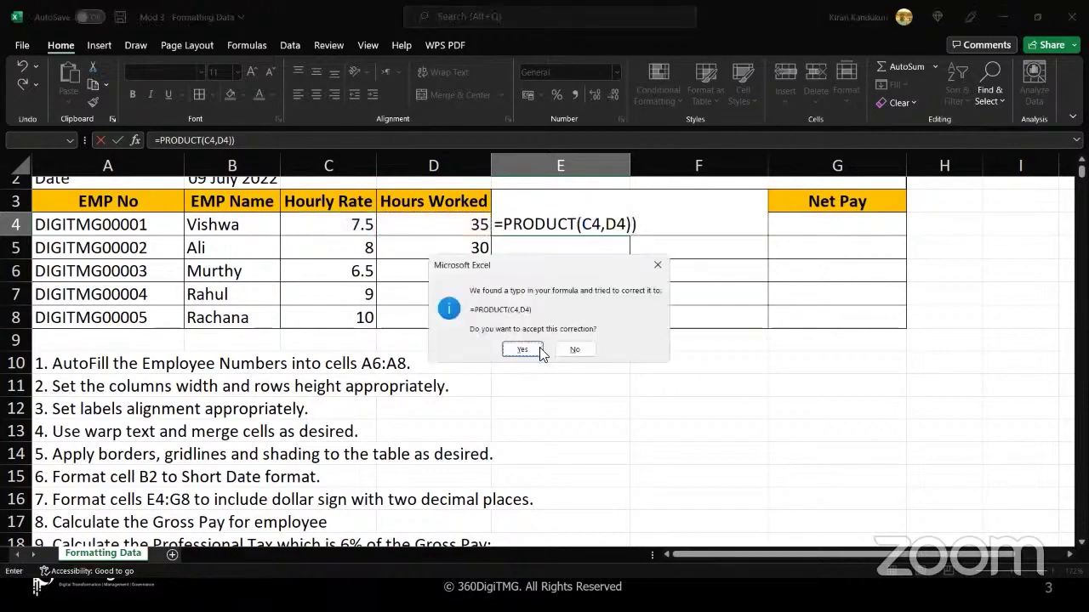
pyautogui.click(524, 350)
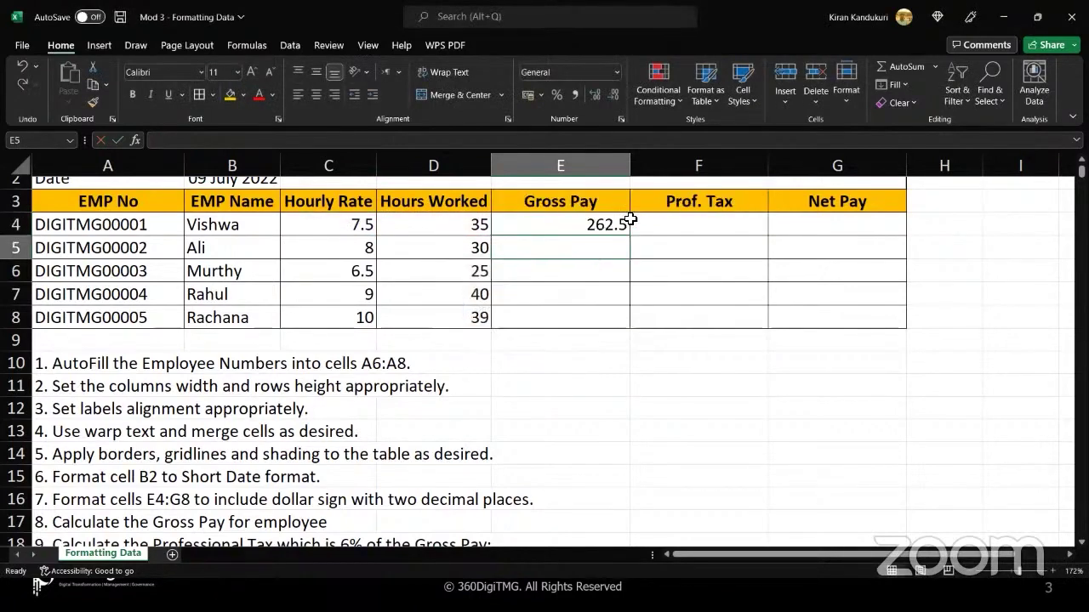
# Fill the gross pay formula from E4 down to E8 and check the copied formulas in E5 to E7.
pyautogui.moveTo(615, 226); pyautogui.dragTo(629, 326)
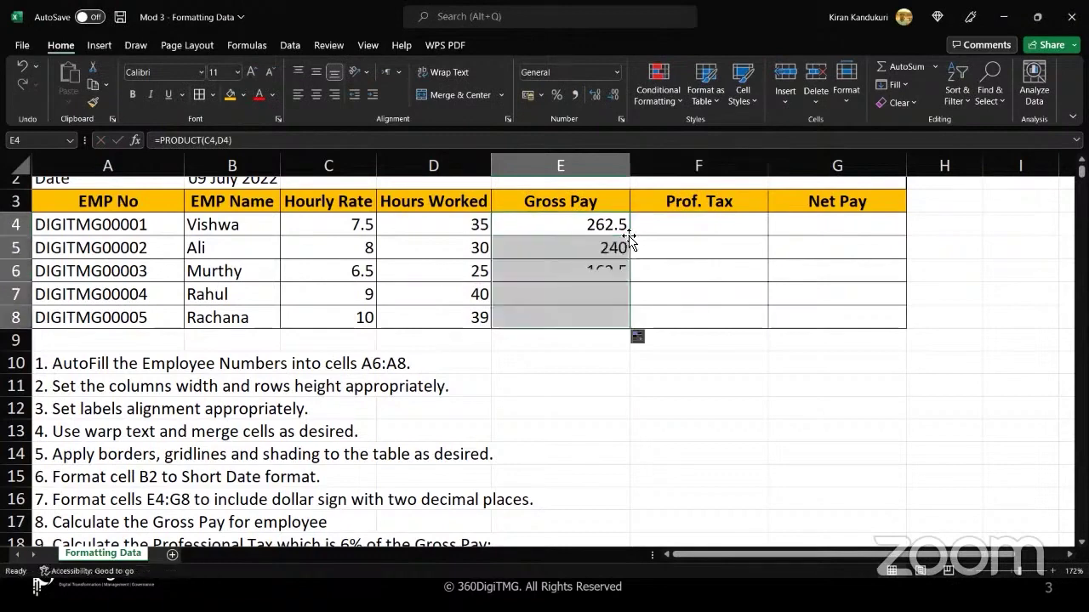
pyautogui.click(576, 248)
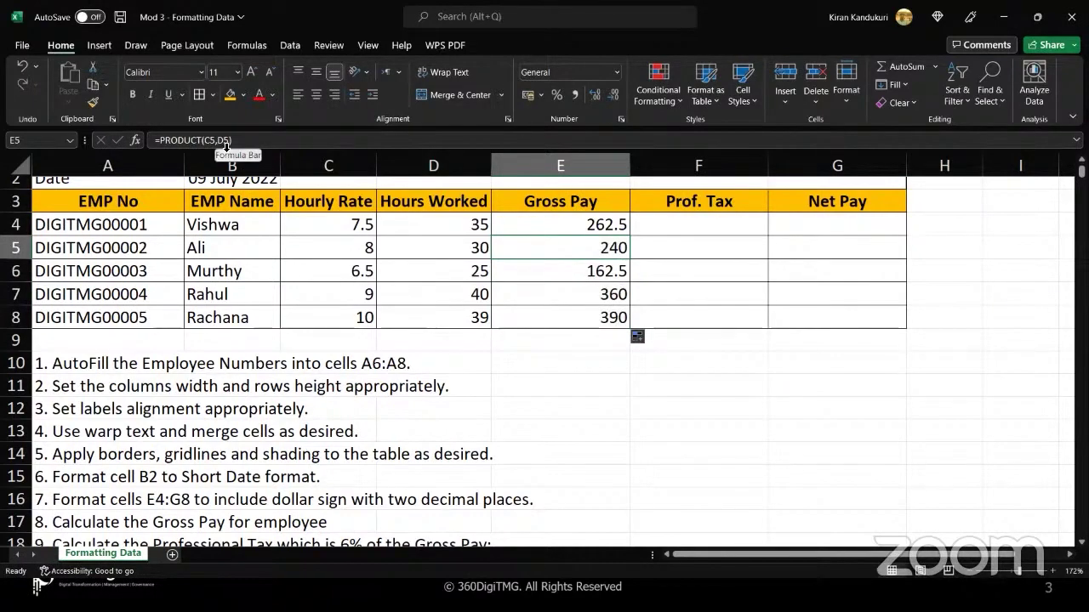
pyautogui.click(564, 270)
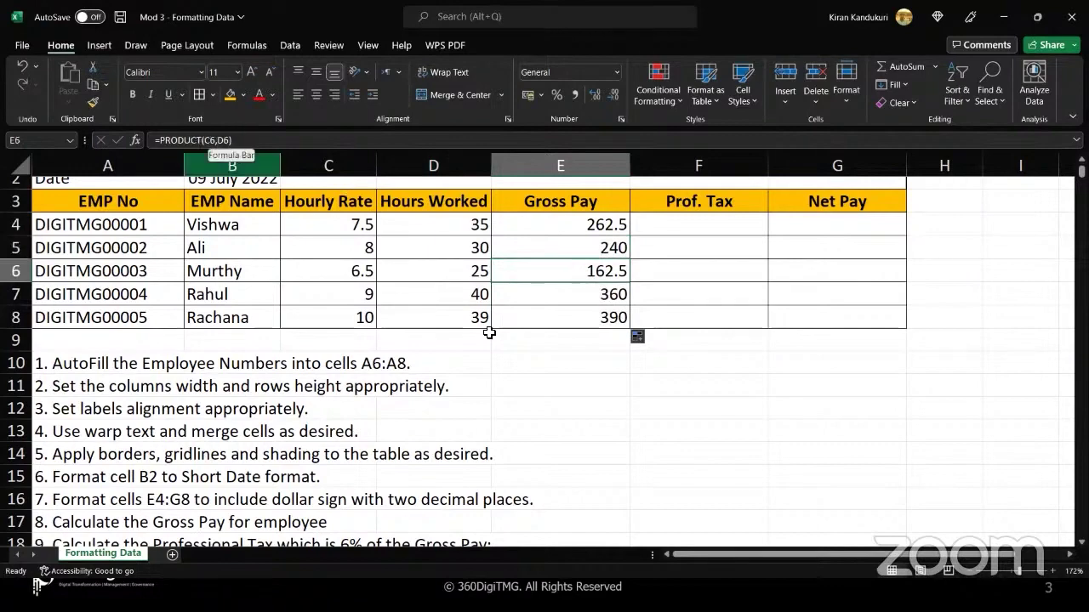
pyautogui.click(554, 296)
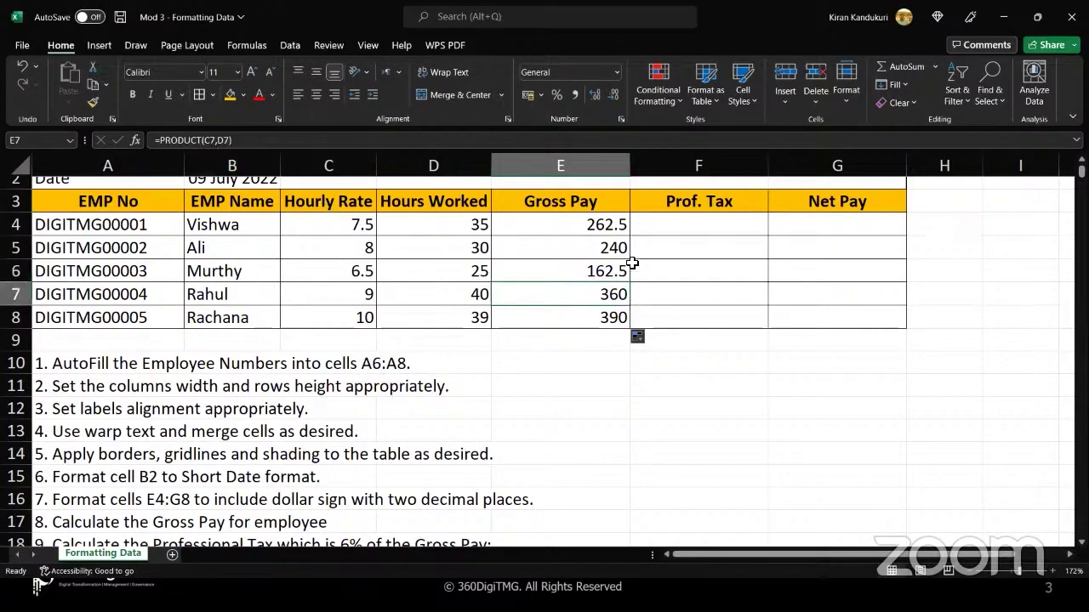
# Add the label Professional Tax in F11 with the rate 6% beside it in G11.
pyautogui.click(671, 229)
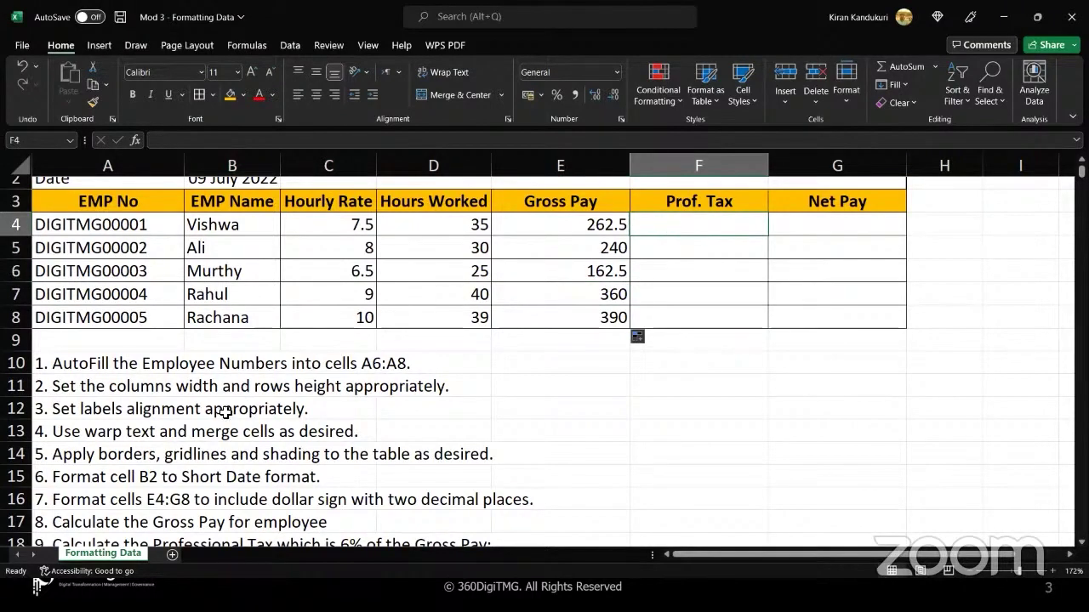
pyautogui.scroll(-2, 231, 429)
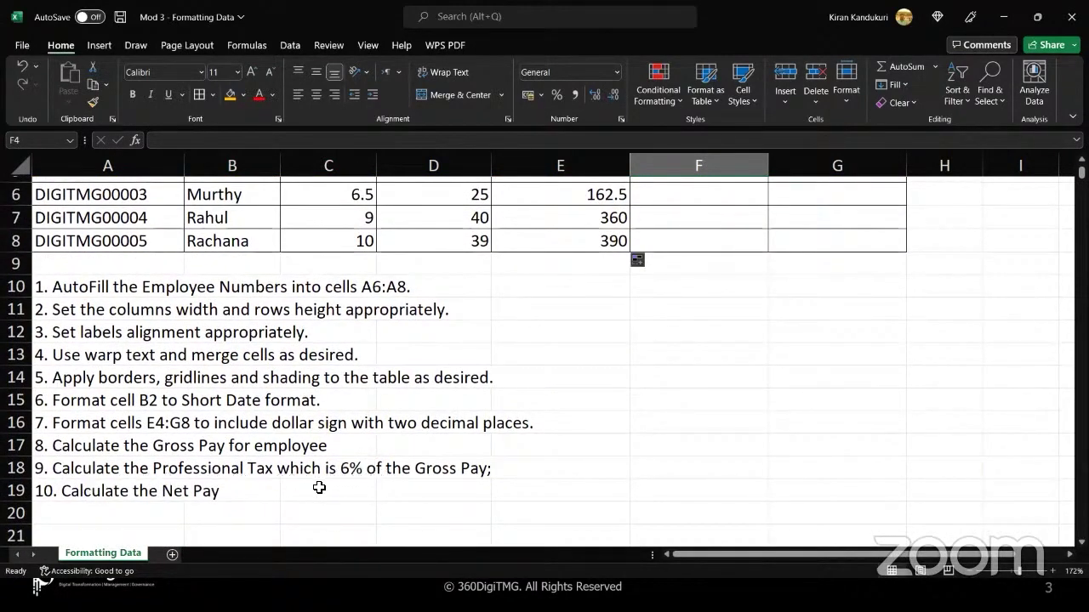
pyautogui.scroll(2, 603, 441)
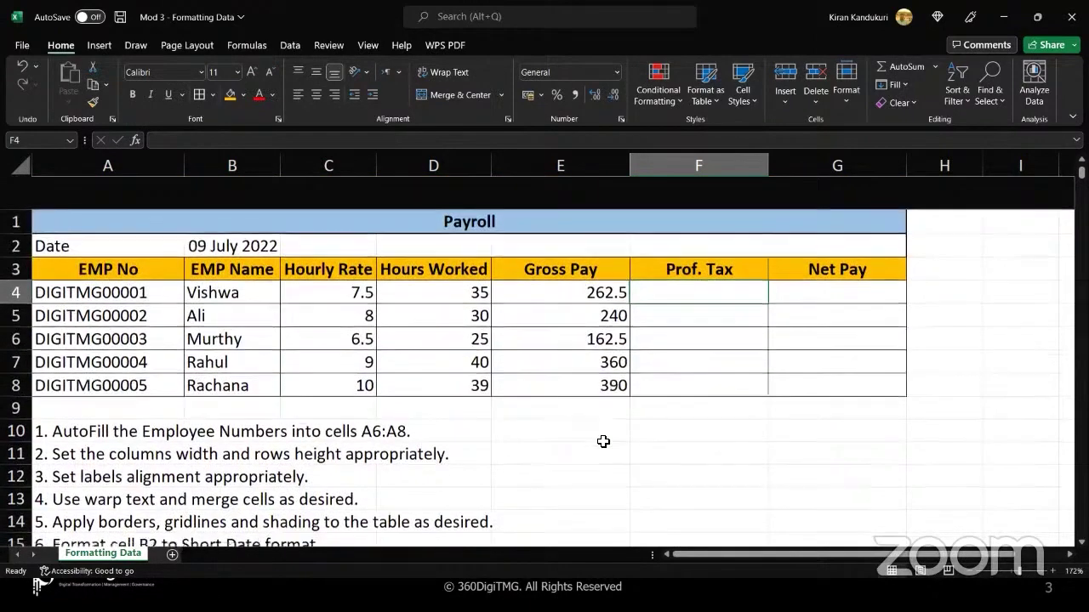
pyautogui.click(665, 412)
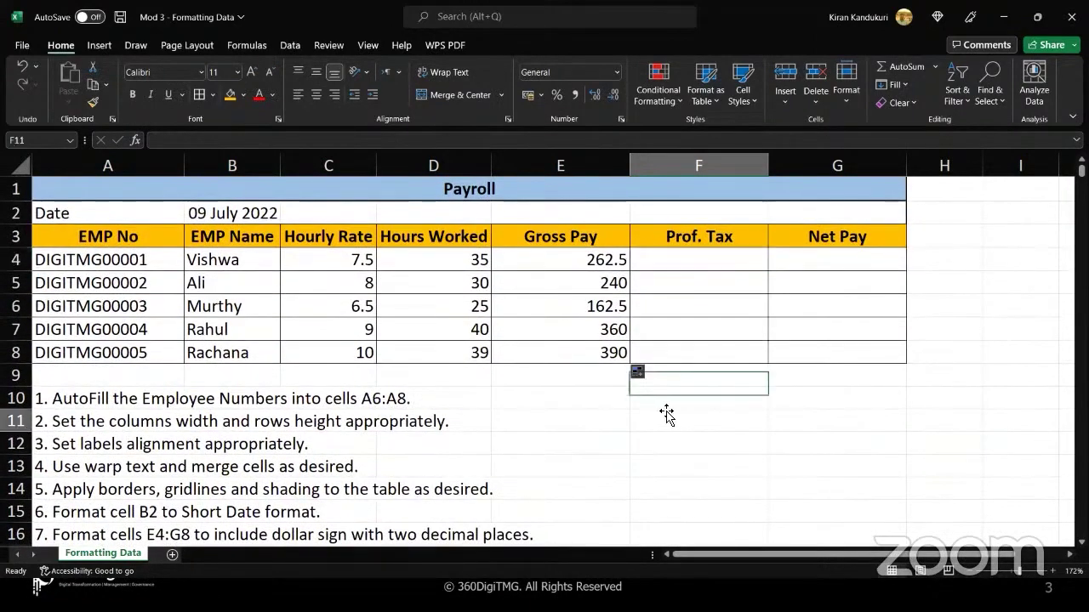
pyautogui.write('pROFESS')
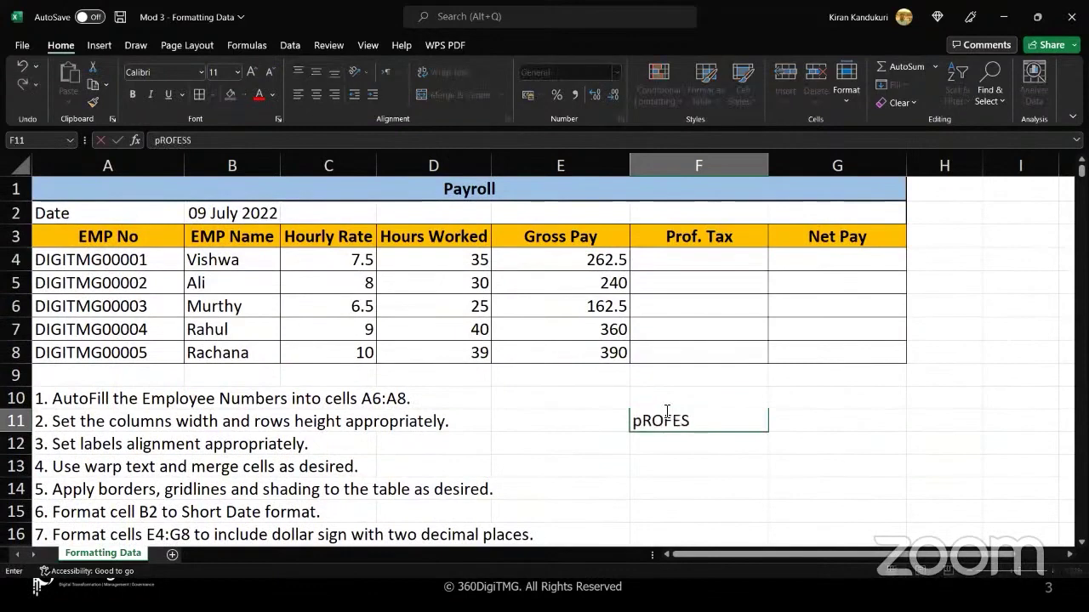
pyautogui.write('IONAL Tax')
pyautogui.press('Tab')
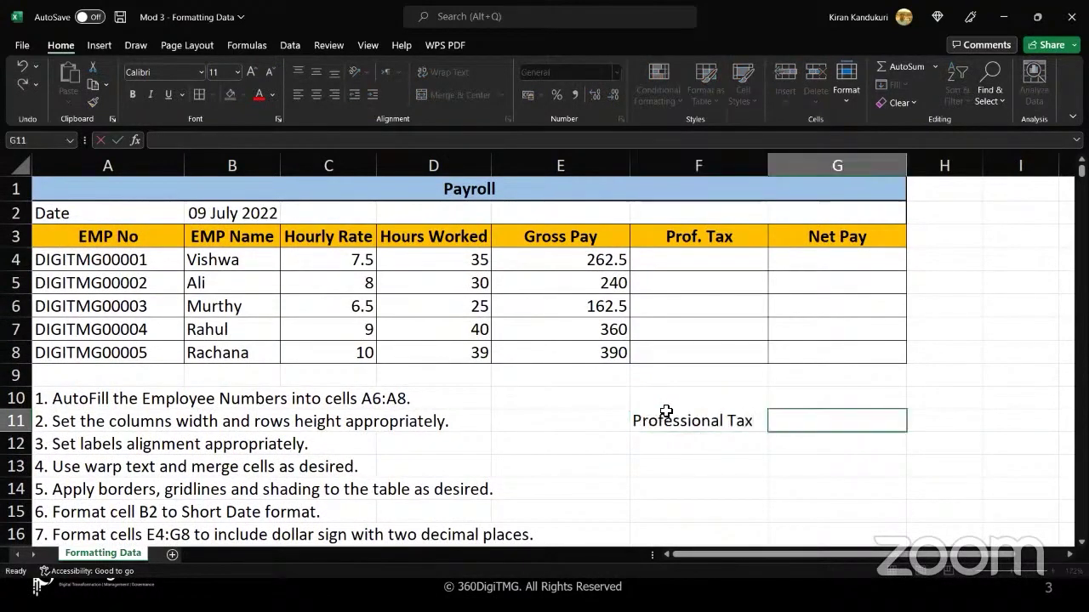
pyautogui.write('6%')
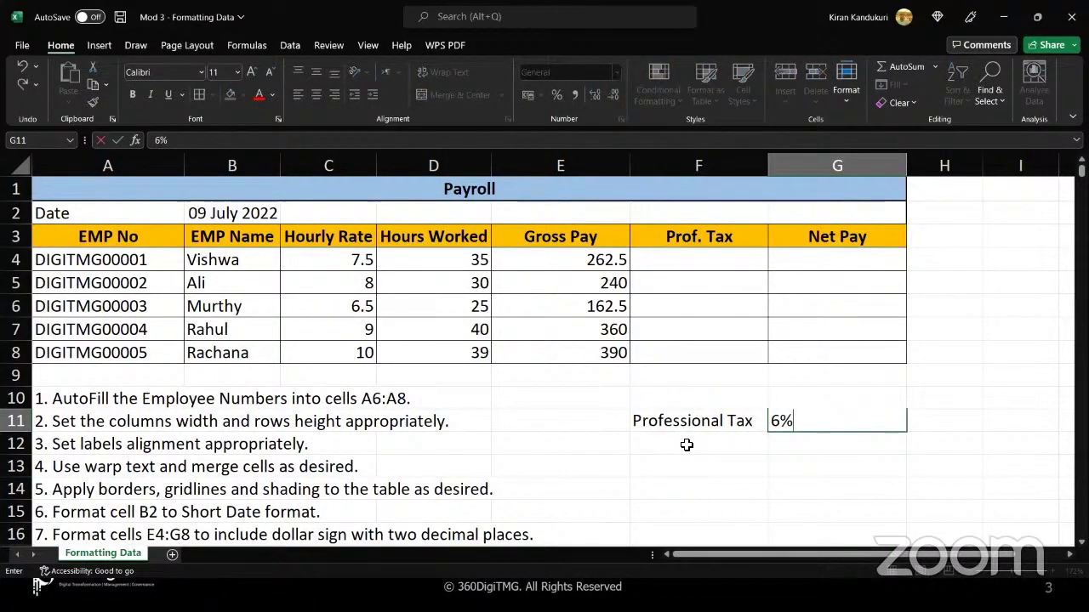
pyautogui.click(687, 445)
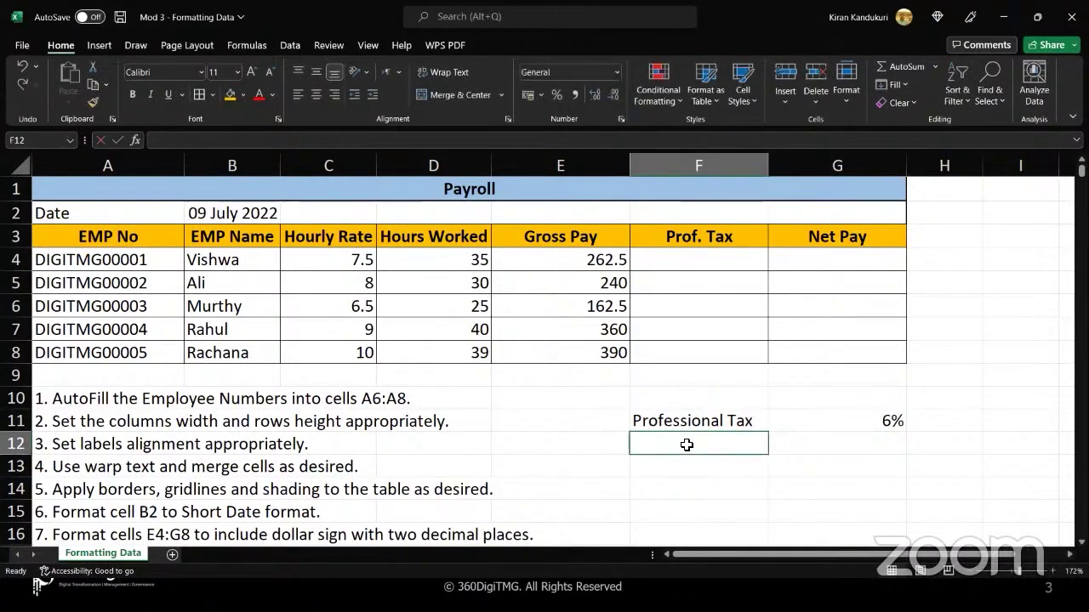
pyautogui.click(811, 416)
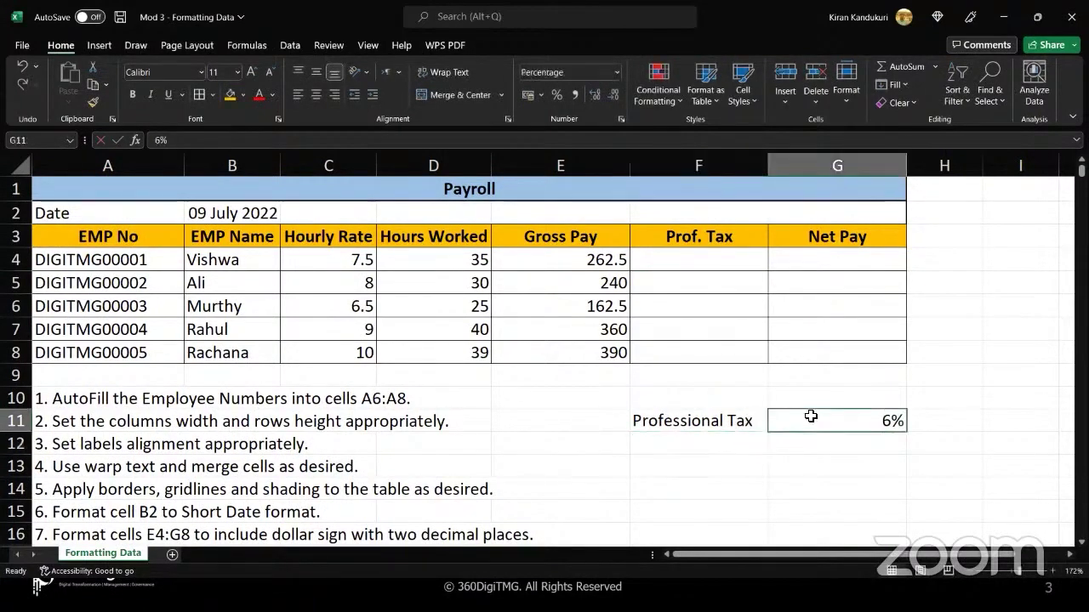
# Begin a professional tax formula in F4 with the PRODUCT function.
pyautogui.click(712, 264)
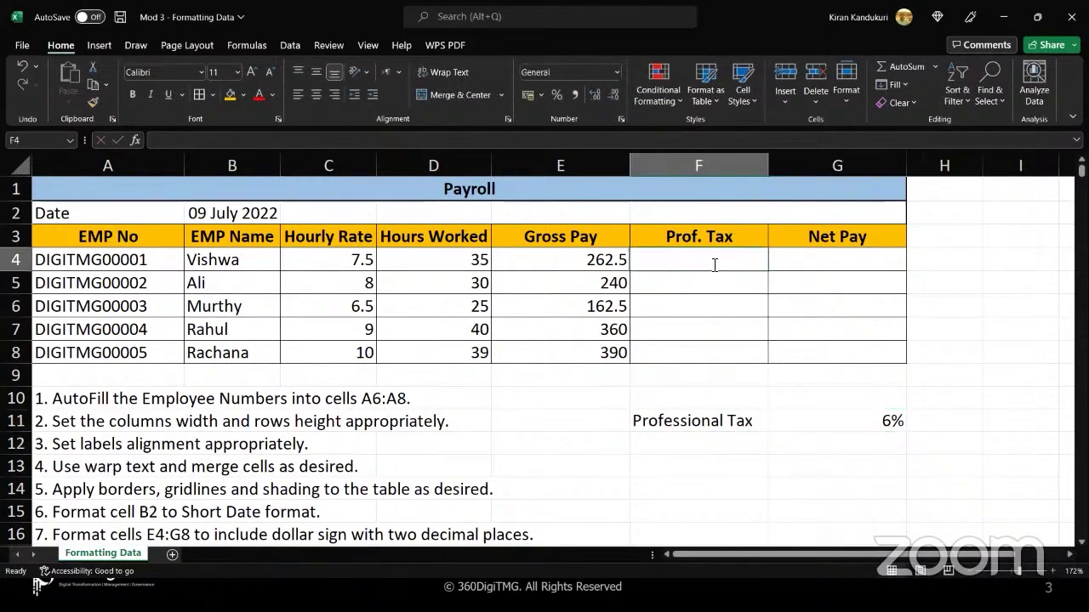
pyautogui.write('=(')
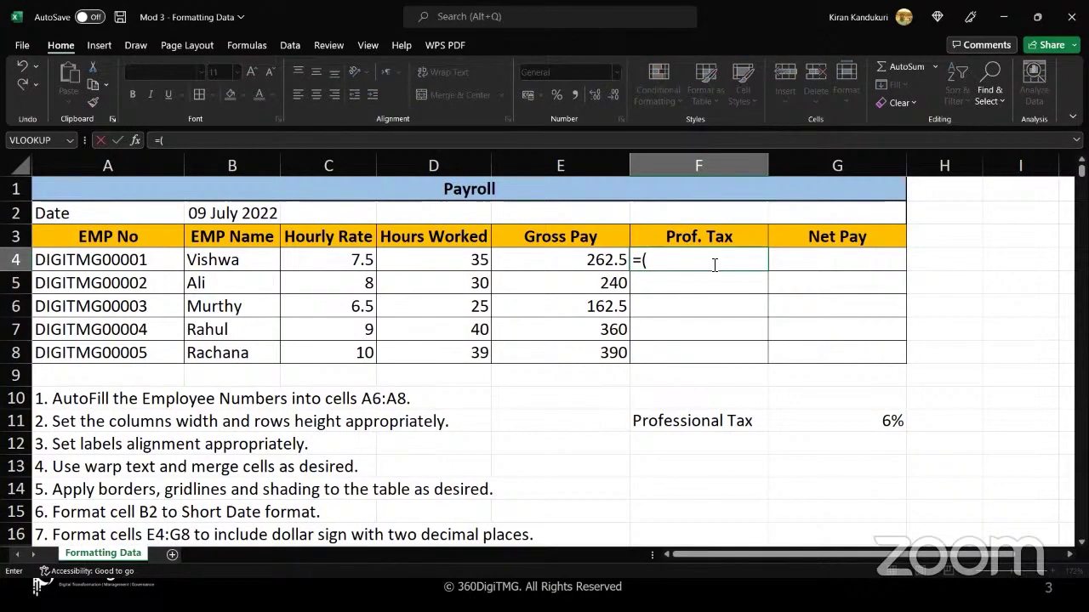
pyautogui.press('BackSpace')
pyautogui.write('por')
pyautogui.press('BackSpace')
pyautogui.press('BackSpace')
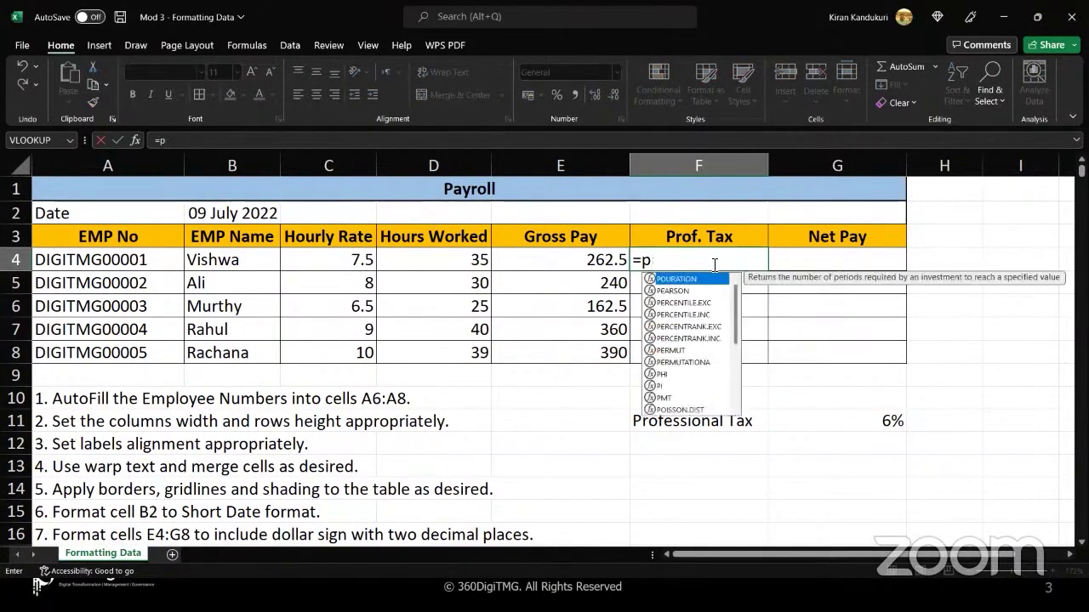
pyautogui.write('rodu')
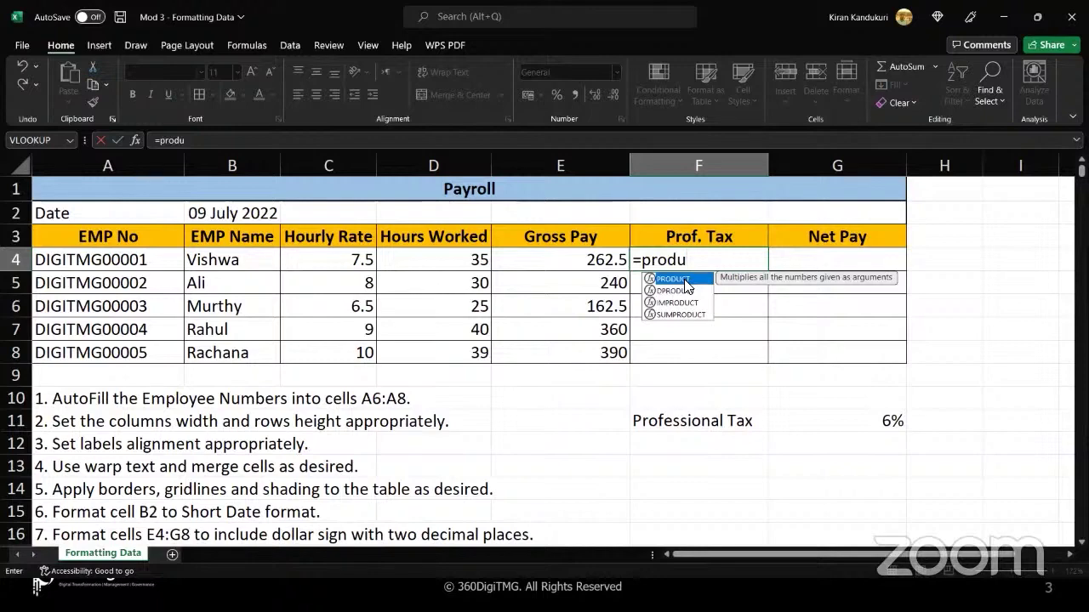
pyautogui.doubleClick(685, 279)
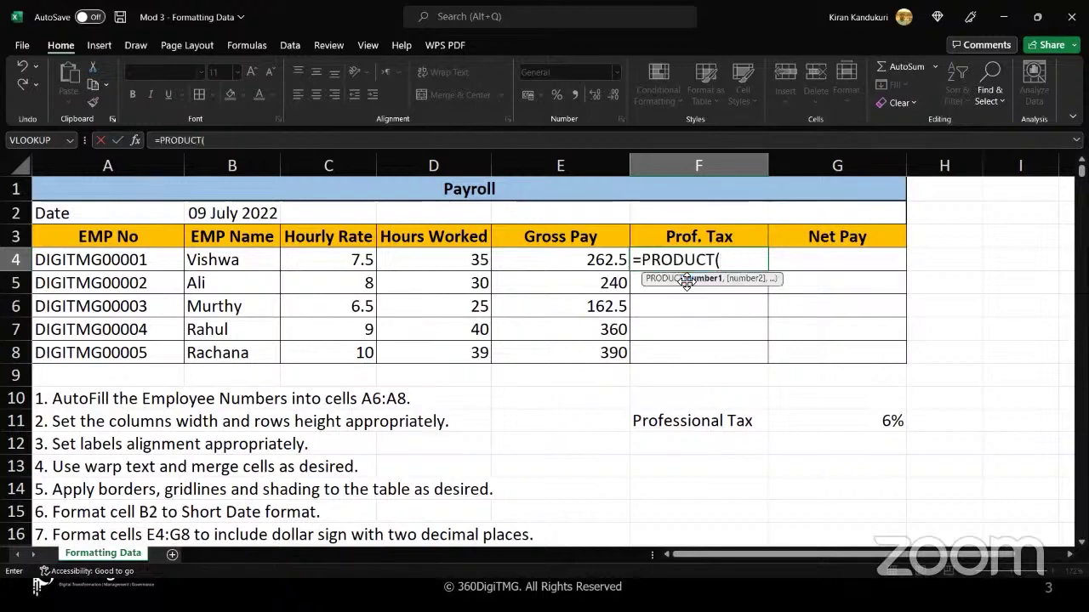
# Complete the F4 formula as =PRODUCT(E4,$G$11) with an absolute reference to the tax rate, and fill it down to F8.
pyautogui.click(570, 264)
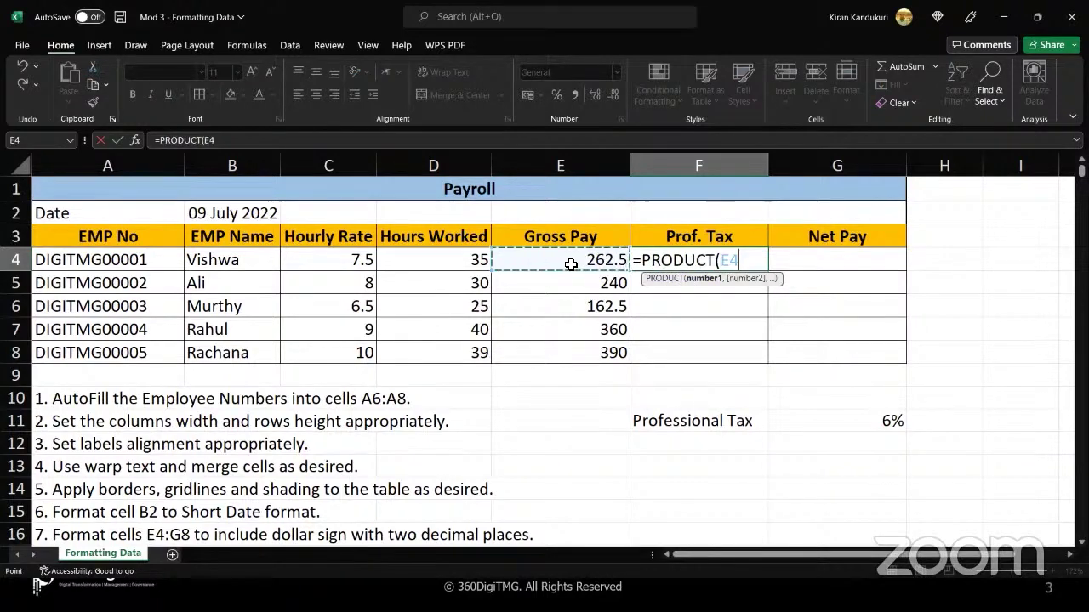
pyautogui.write(',')
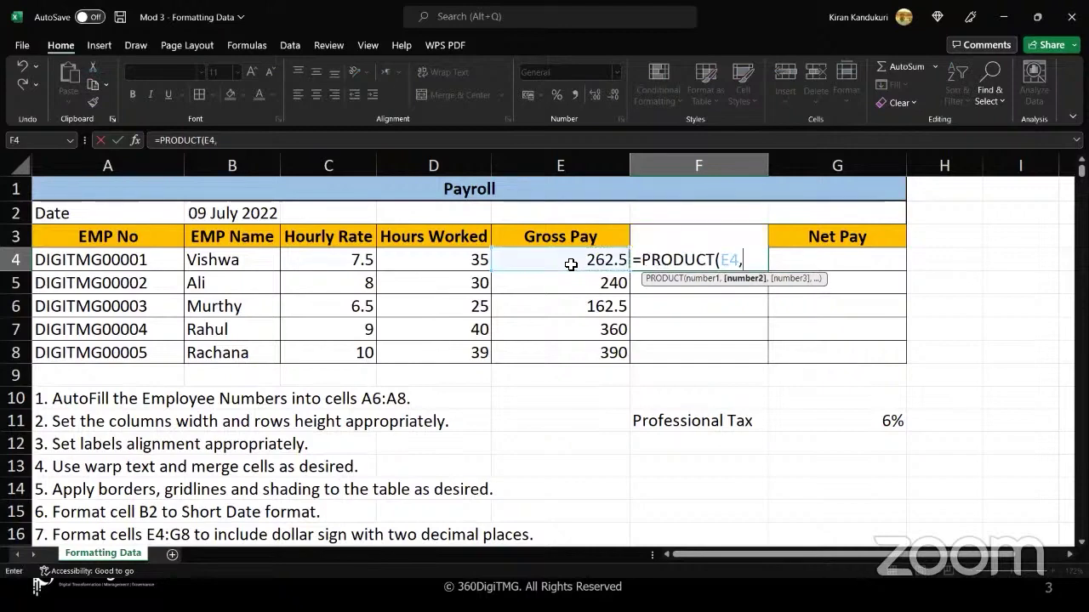
pyautogui.click(826, 421)
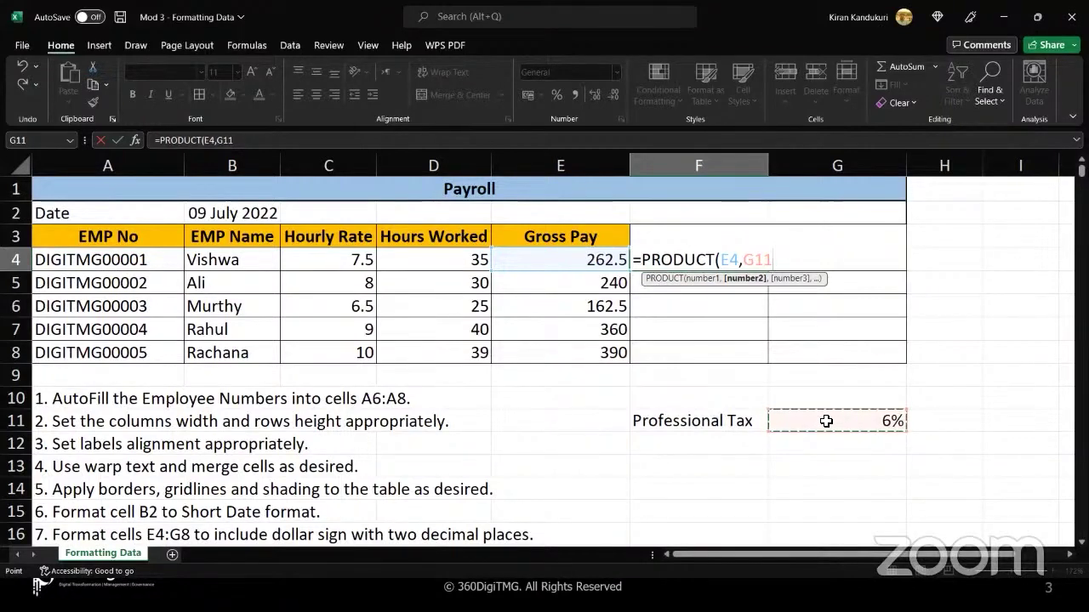
pyautogui.press('F4')
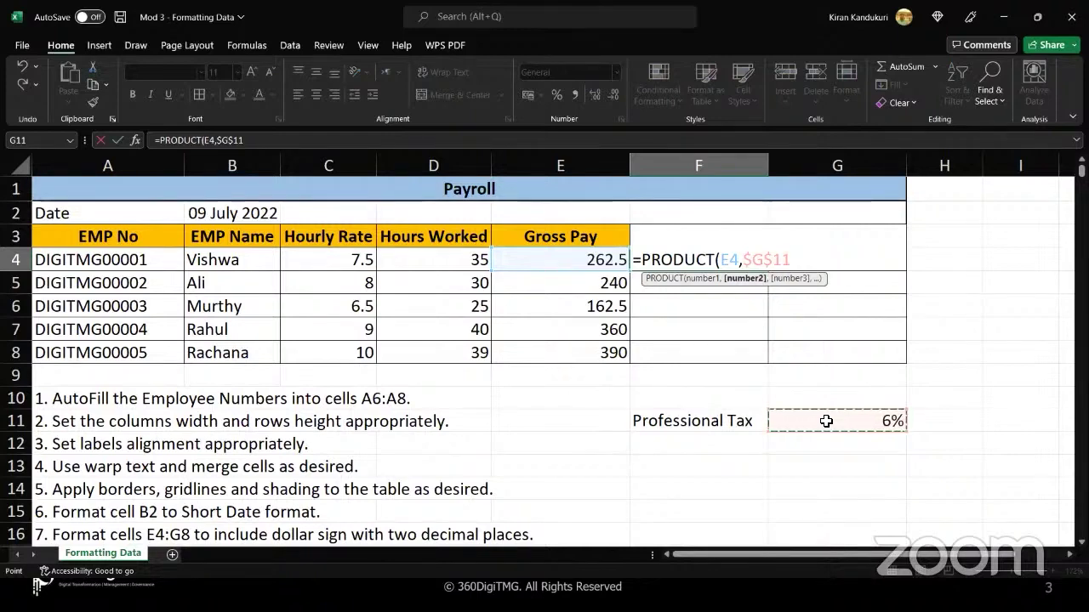
pyautogui.write(')')
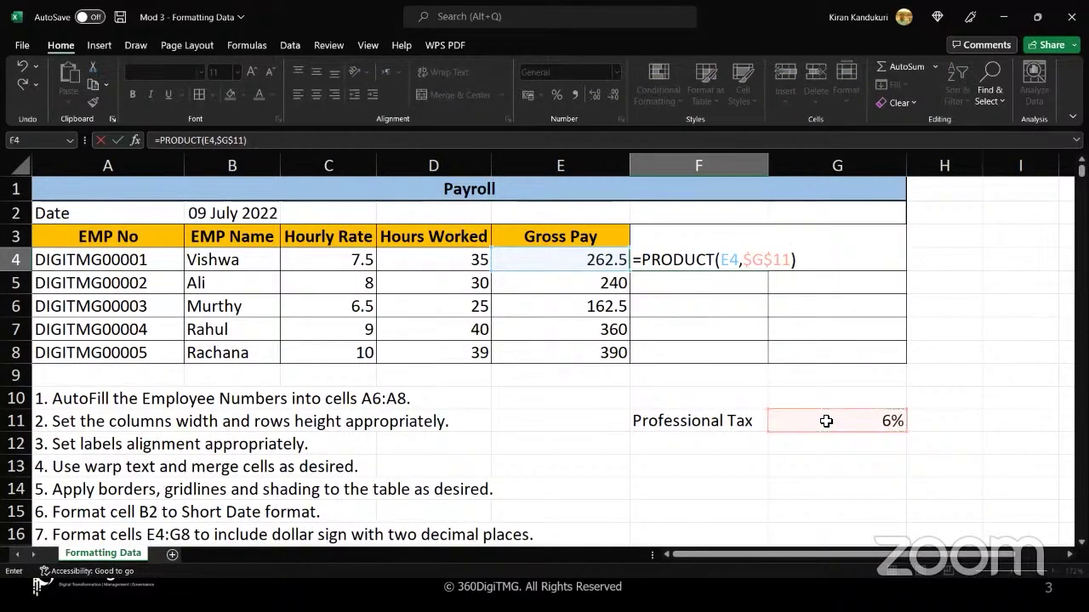
pyautogui.press('Return')
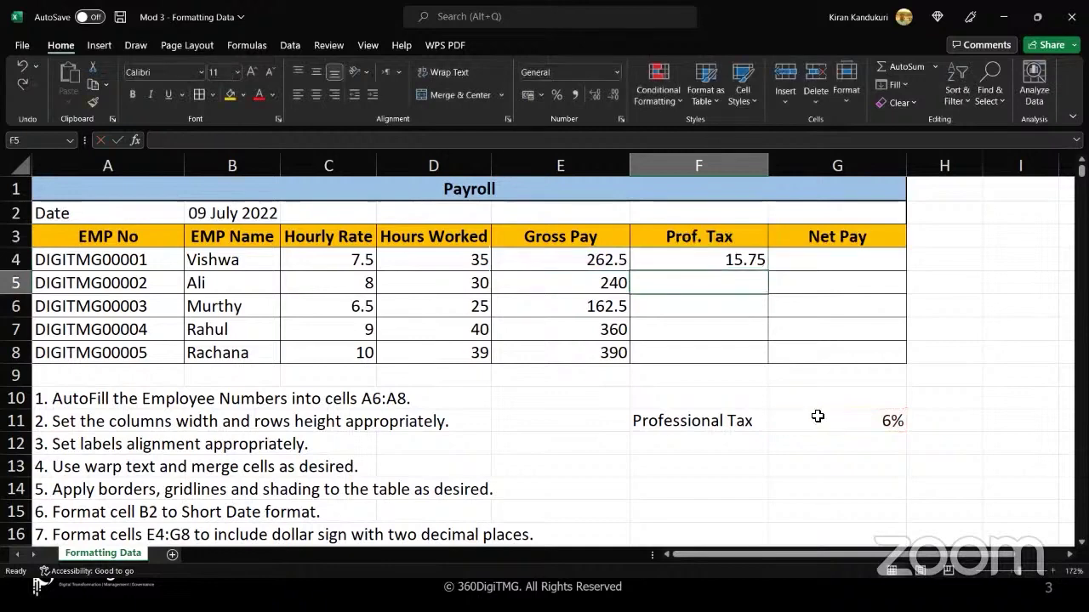
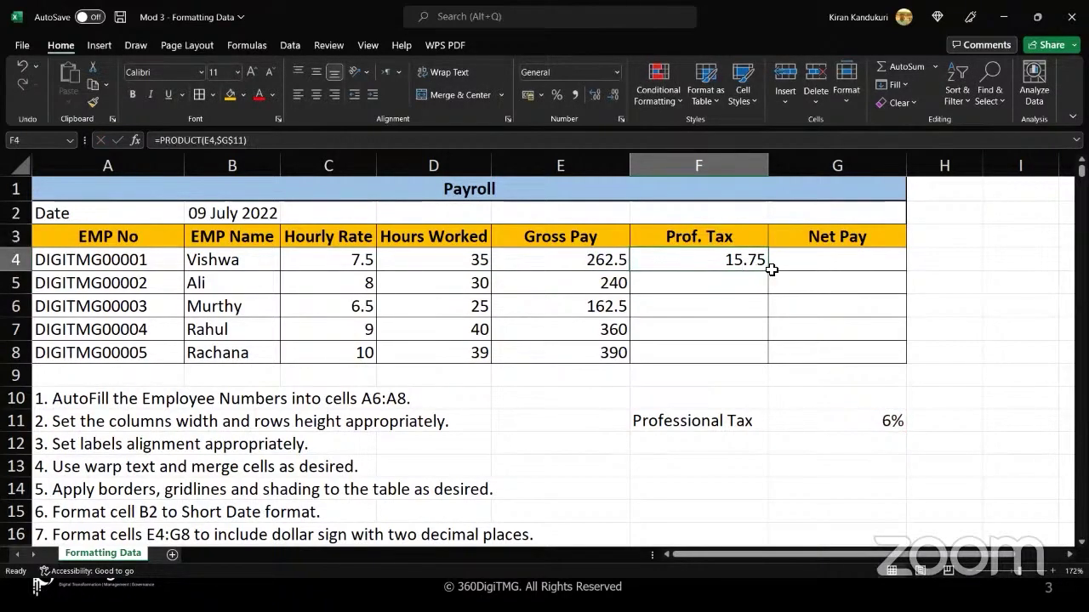
pyautogui.moveTo(767, 270); pyautogui.dragTo(769, 361)
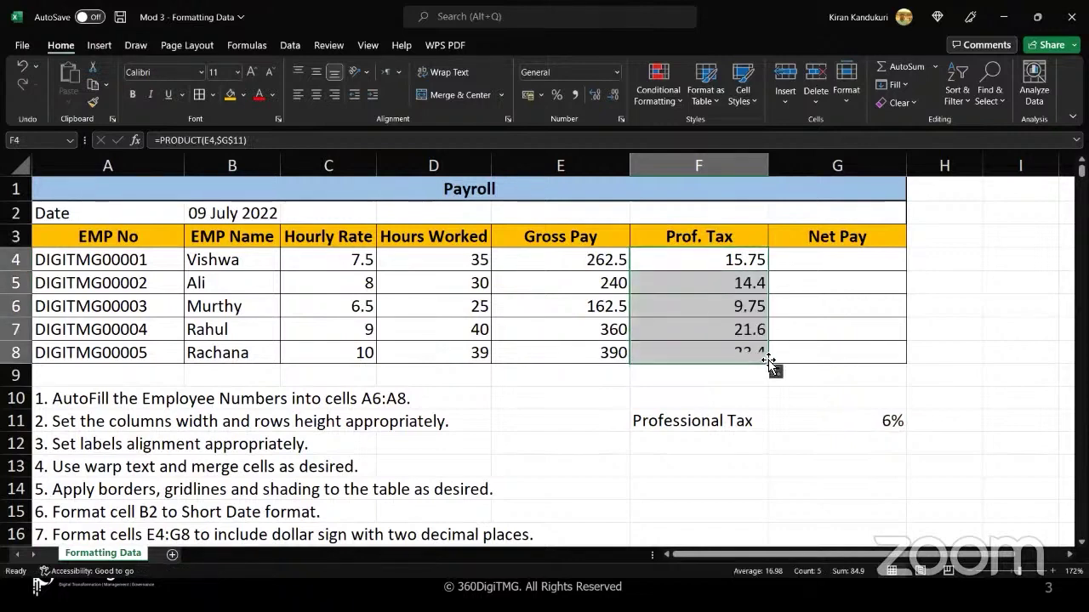
# Calculate the net pay in G4 with the formula =(E4-F4) and fill it down to G8.
pyautogui.click(804, 260)
pyautogui.scroll(-1, 409, 467)
pyautogui.scroll(-3, 409, 467)
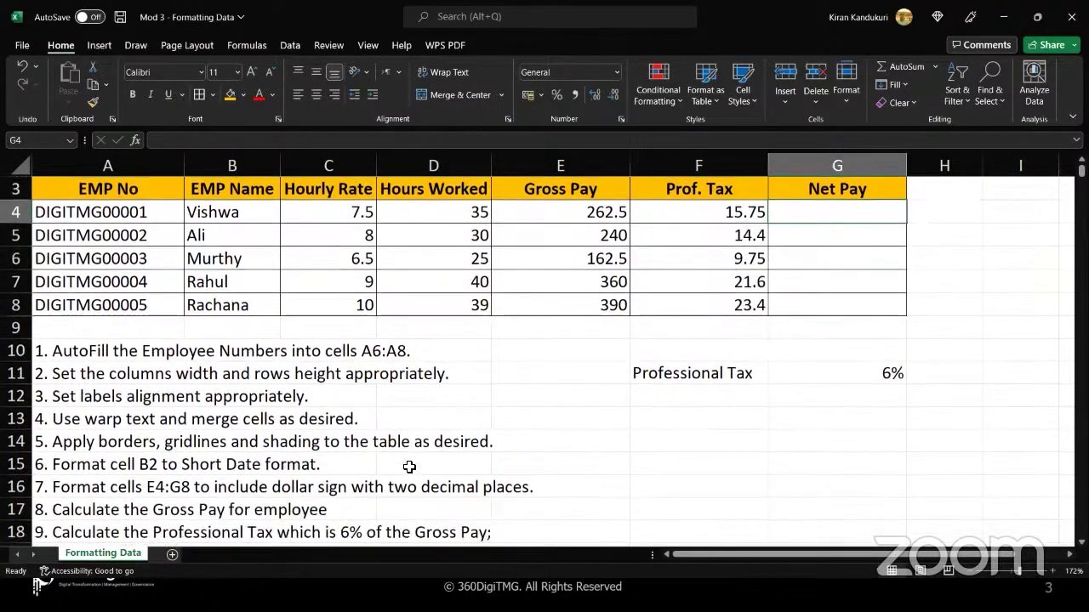
pyautogui.scroll(4, 410, 467)
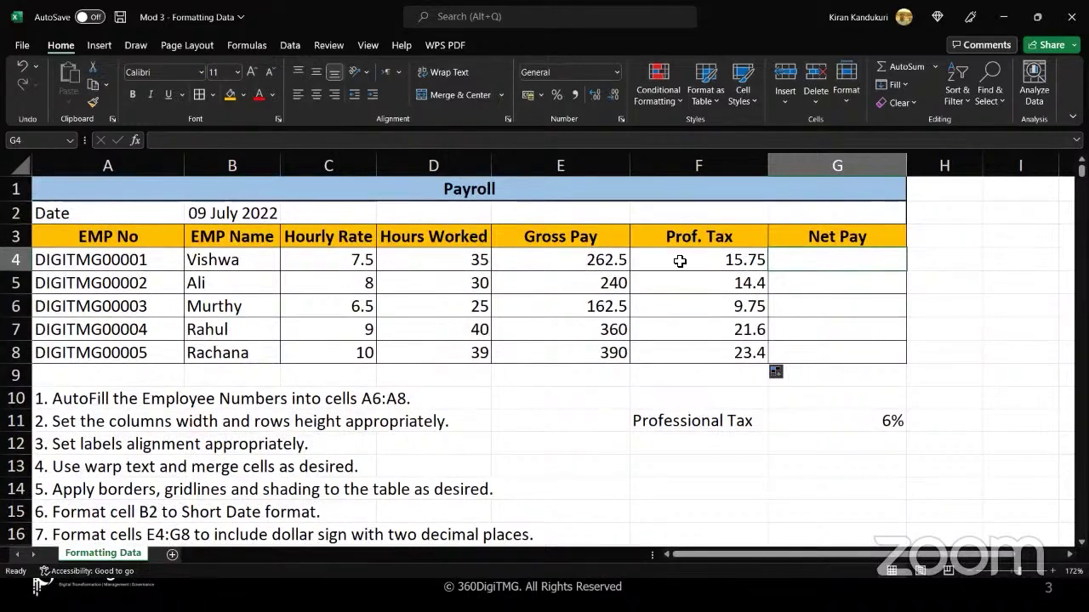
pyautogui.doubleClick(814, 259)
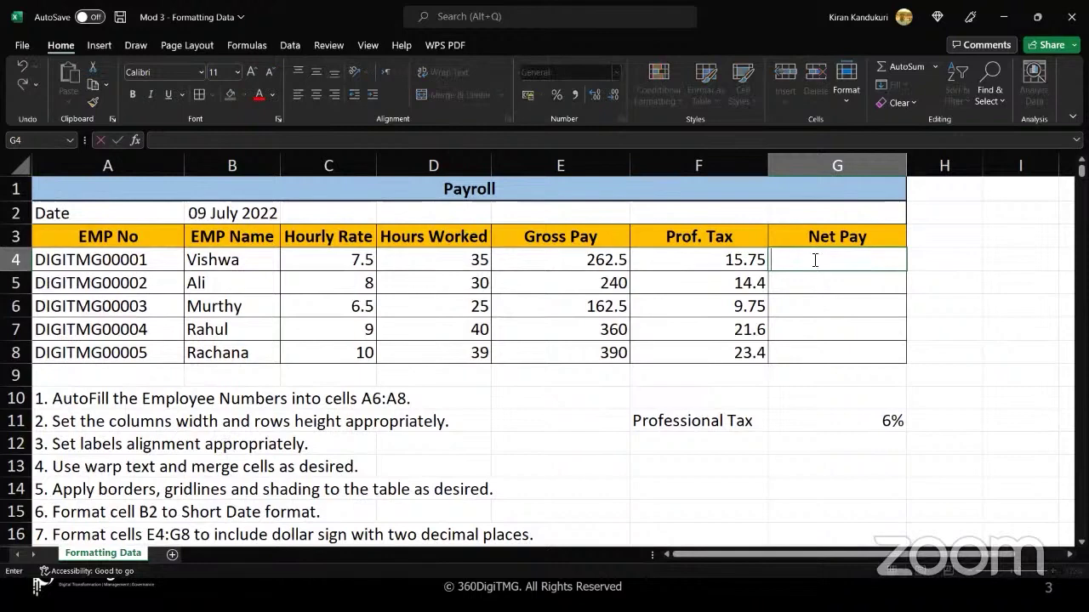
pyautogui.write('=(')
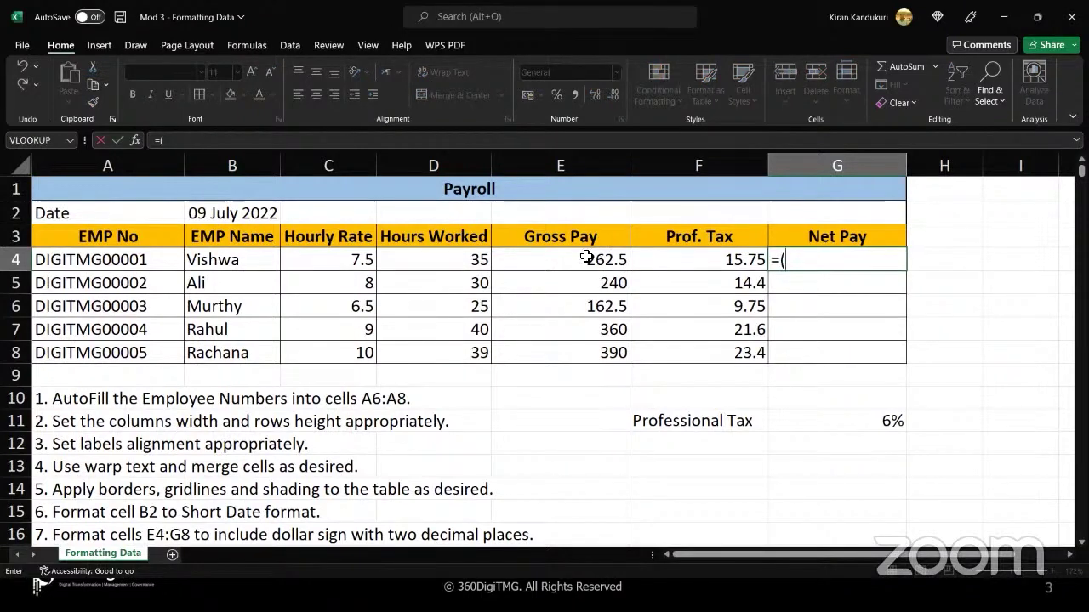
pyautogui.click(587, 258)
pyautogui.write('-')
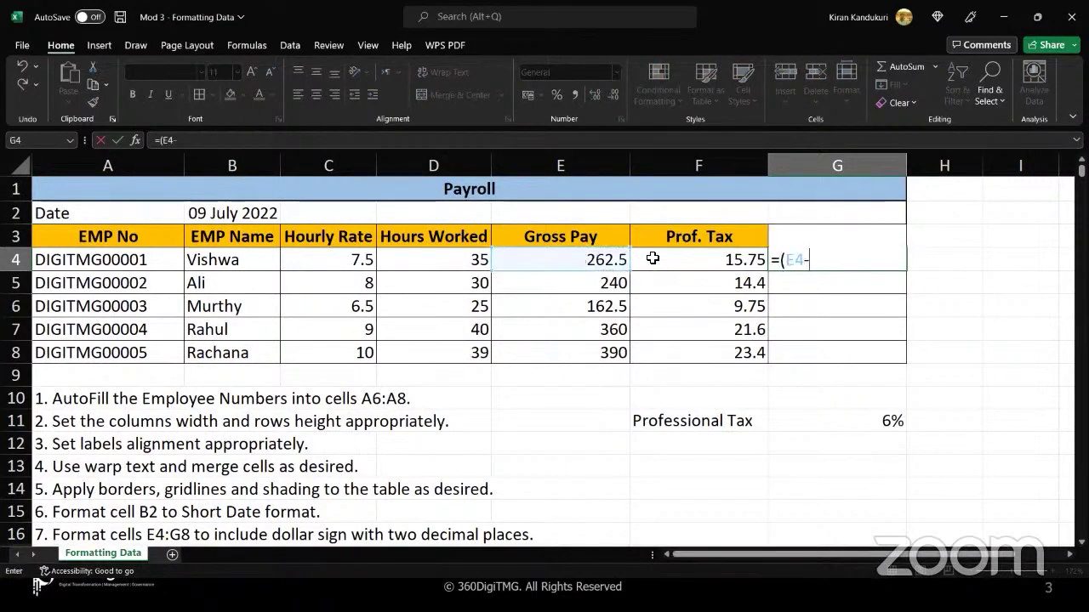
pyautogui.click(653, 259)
pyautogui.write(')')
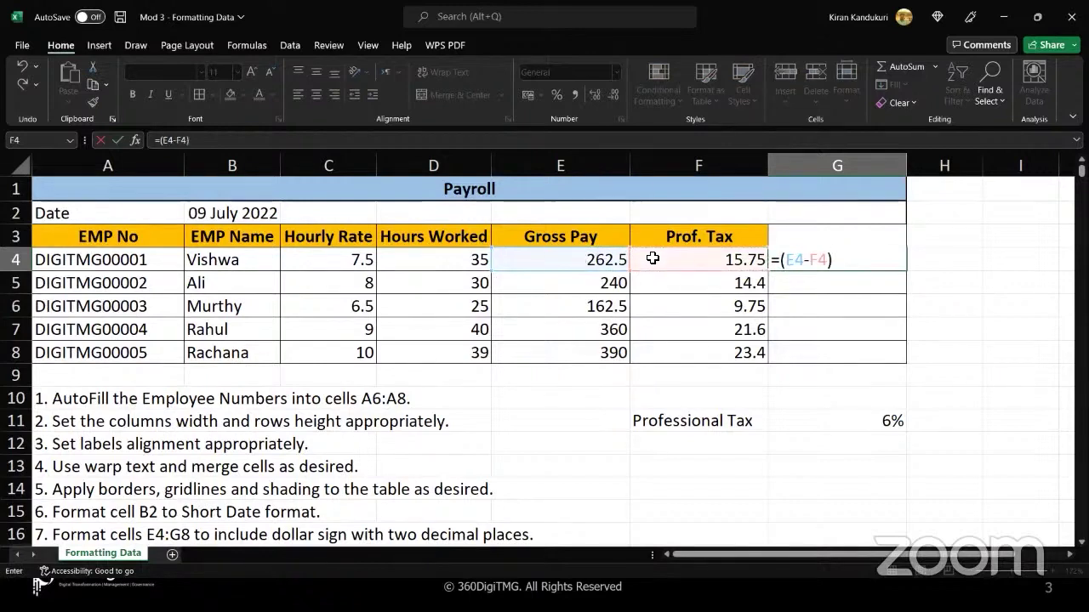
pyautogui.press('Return')
pyautogui.click(839, 266)
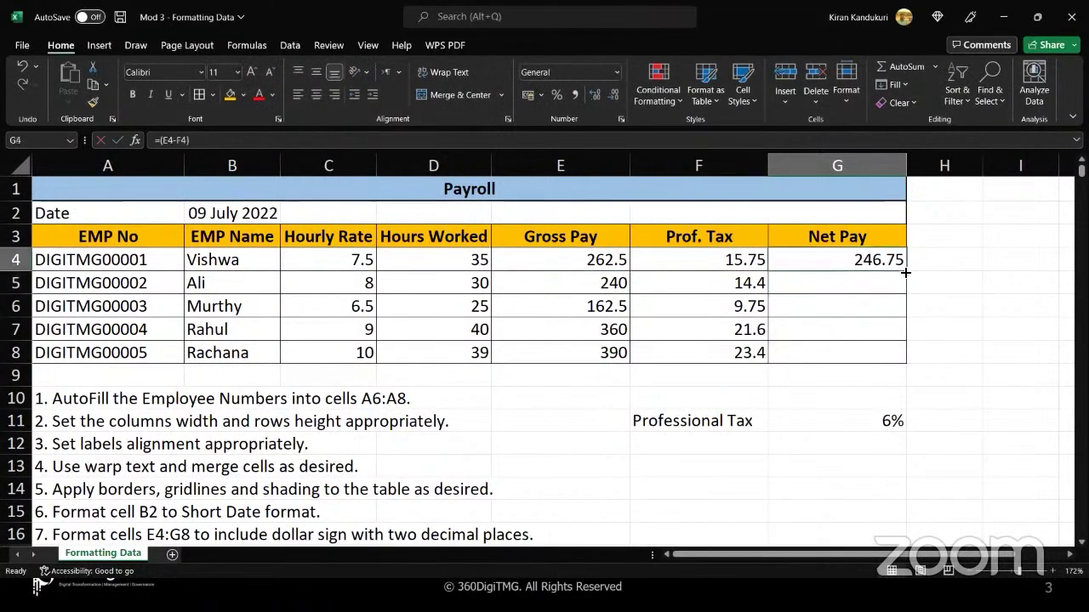
pyautogui.moveTo(905, 272); pyautogui.dragTo(905, 365)
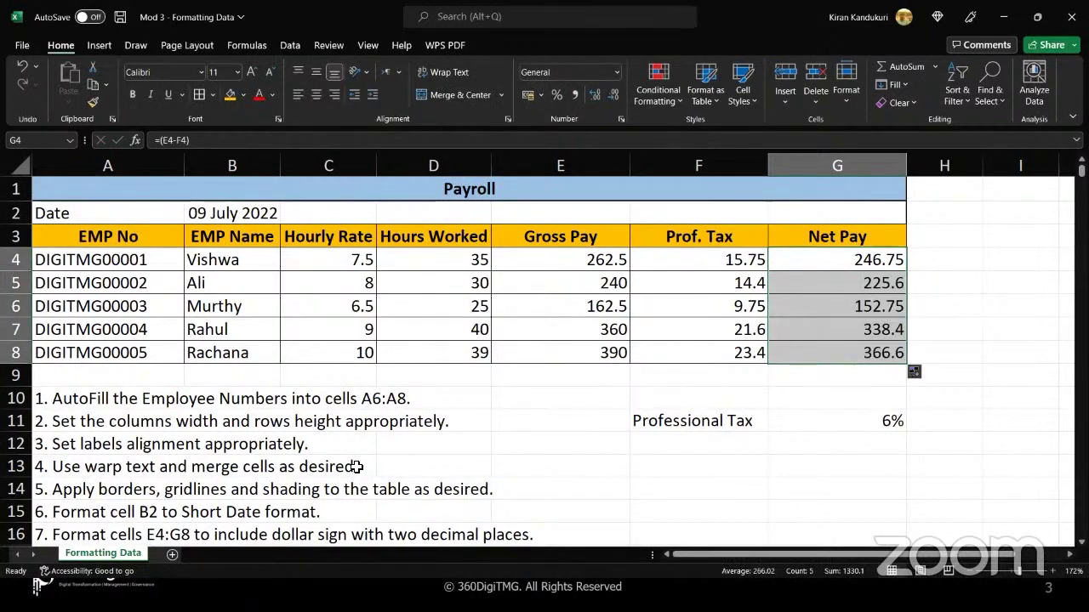
# Format the pay and tax amounts in E4:G8 with the $ English (United States) accounting format.
pyautogui.scroll(-1, 355, 467)
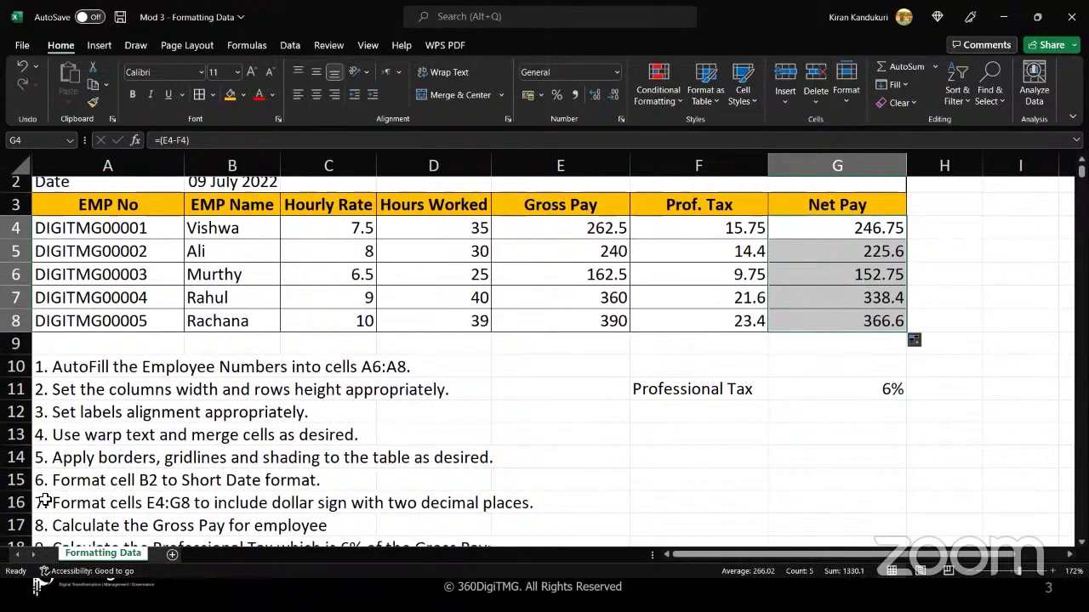
pyautogui.click(17, 502)
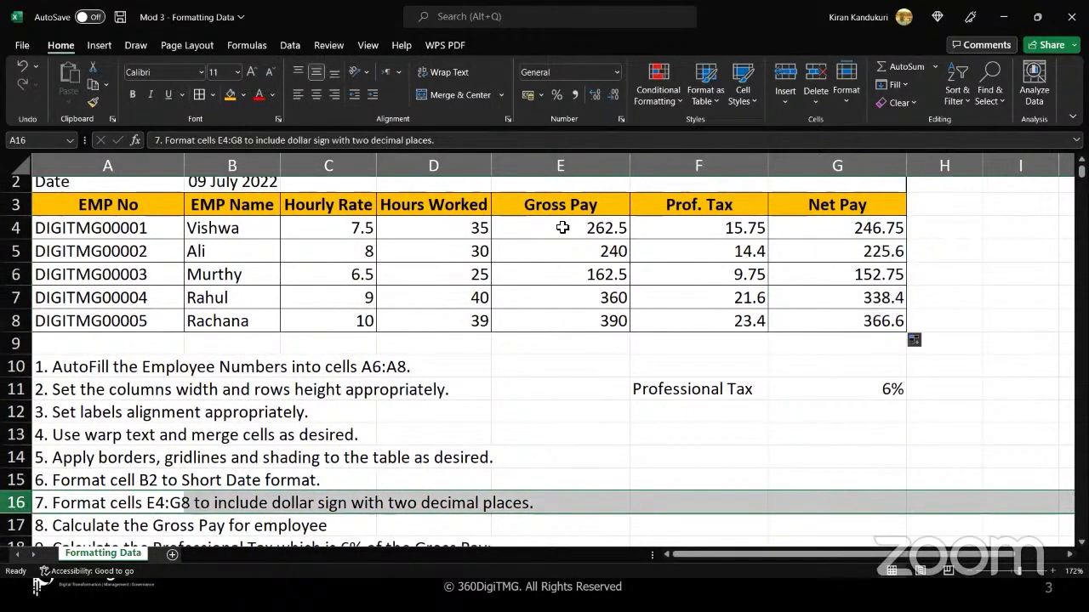
pyautogui.moveTo(557, 223); pyautogui.dragTo(838, 334)
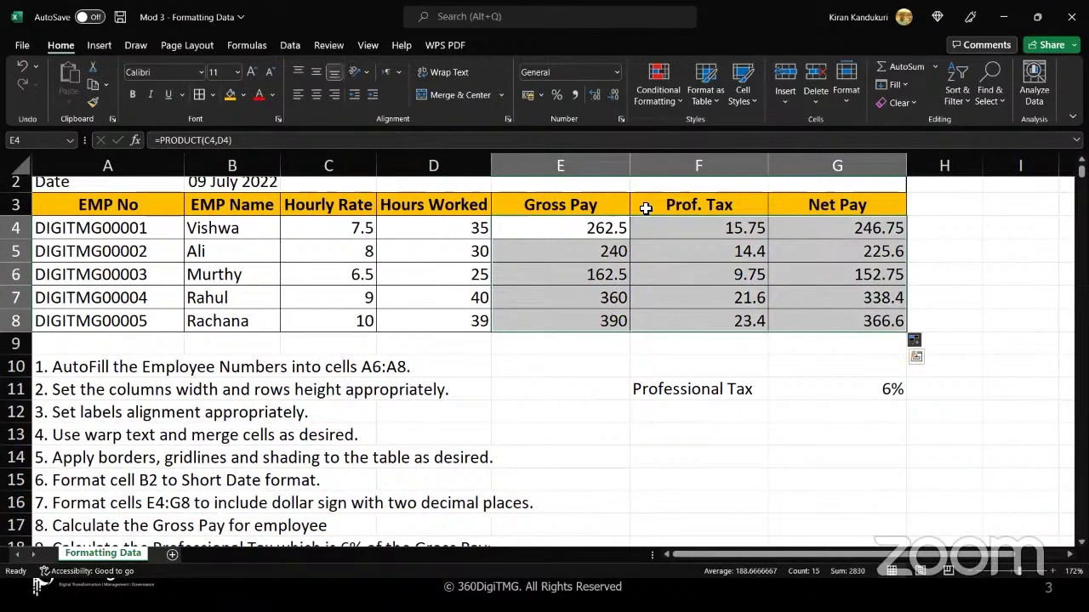
pyautogui.click(614, 72)
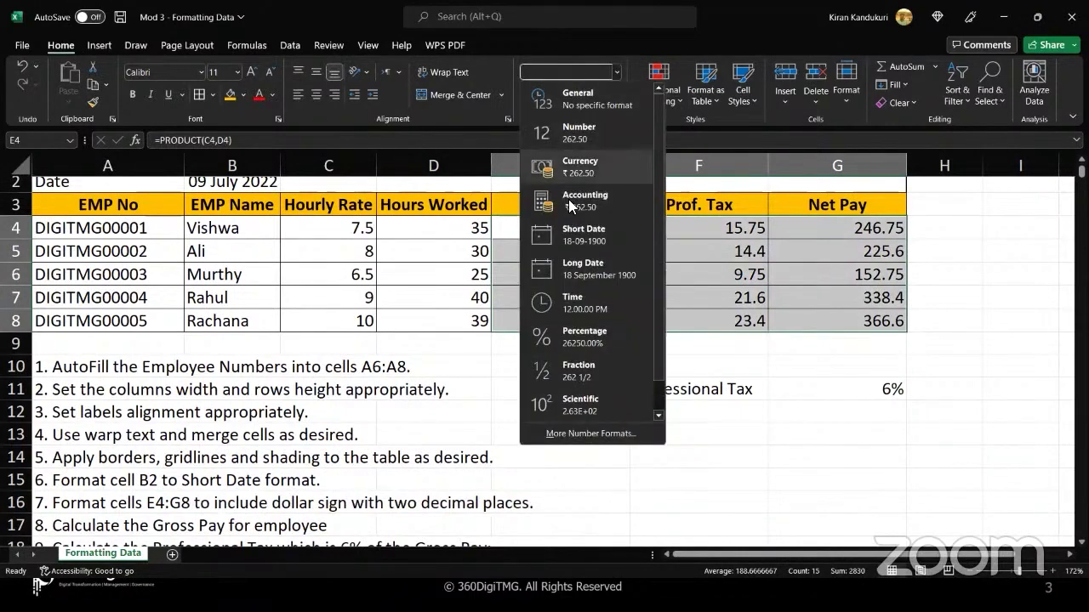
pyautogui.click(578, 170)
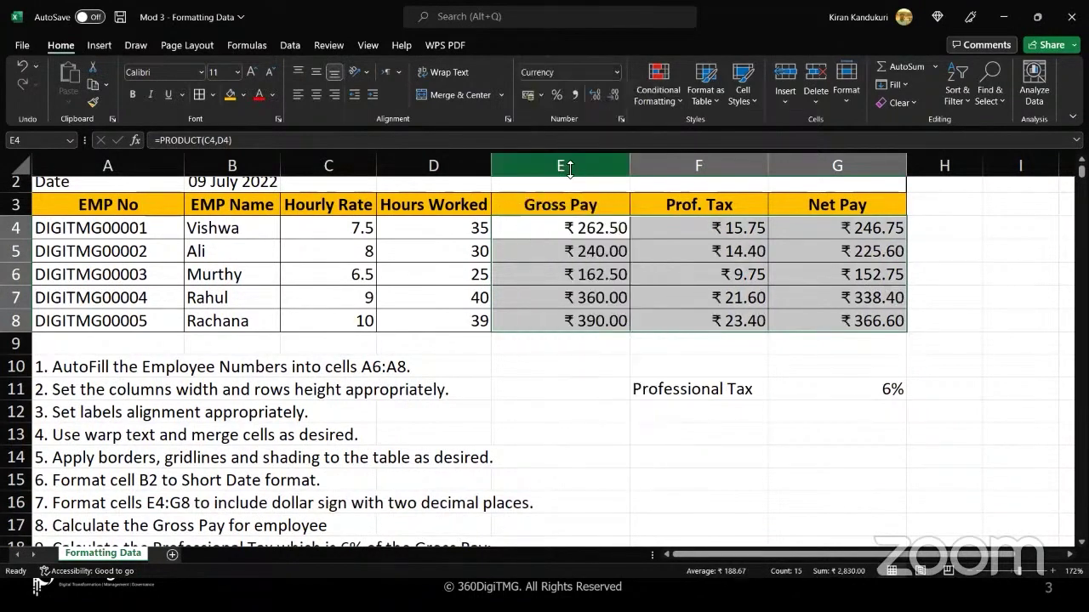
pyautogui.click(541, 99)
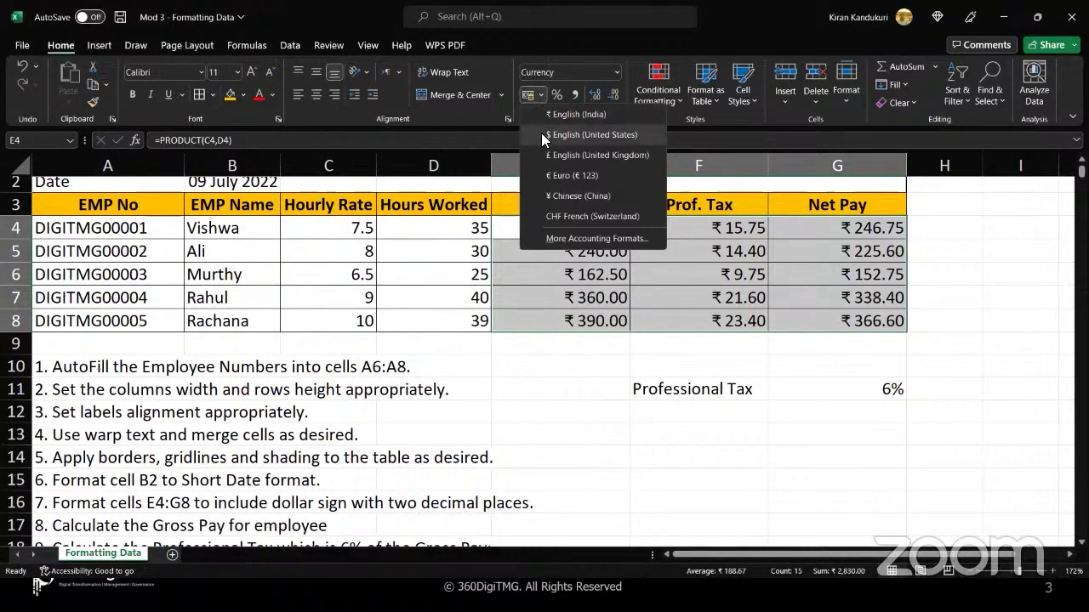
pyautogui.click(541, 134)
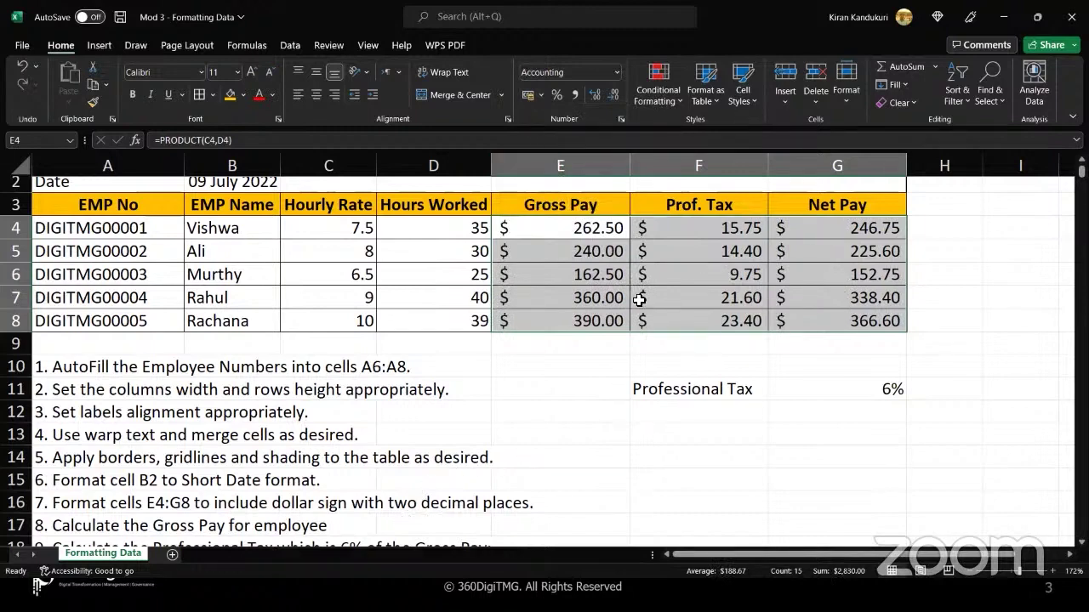
# Check the number format of the first gross pay and tax amounts and review the numbered task list below the table.
pyautogui.click(602, 239)
pyautogui.click(694, 235)
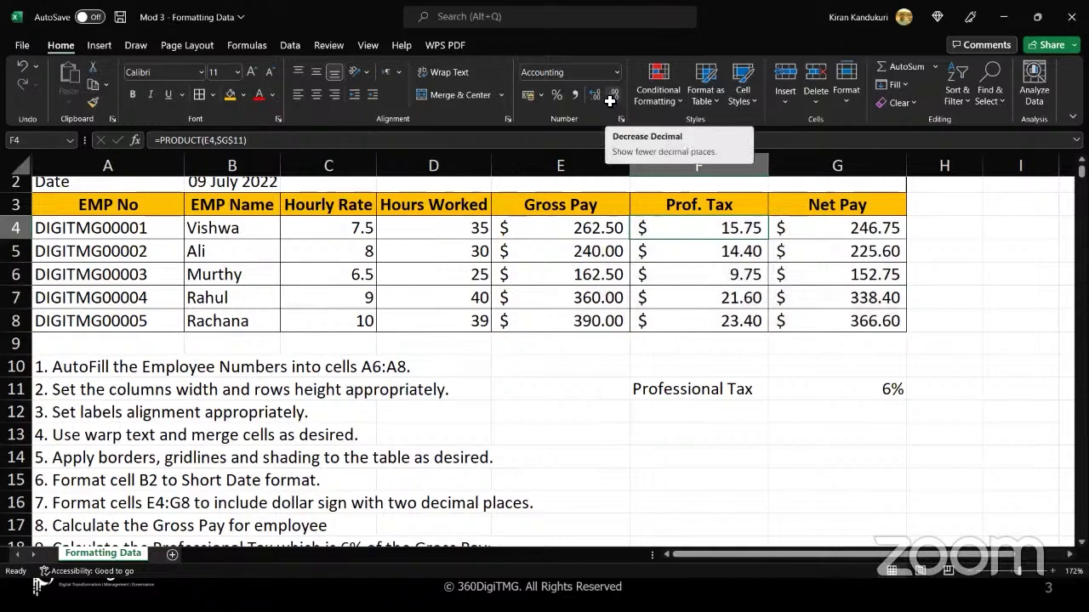
pyautogui.click(573, 238)
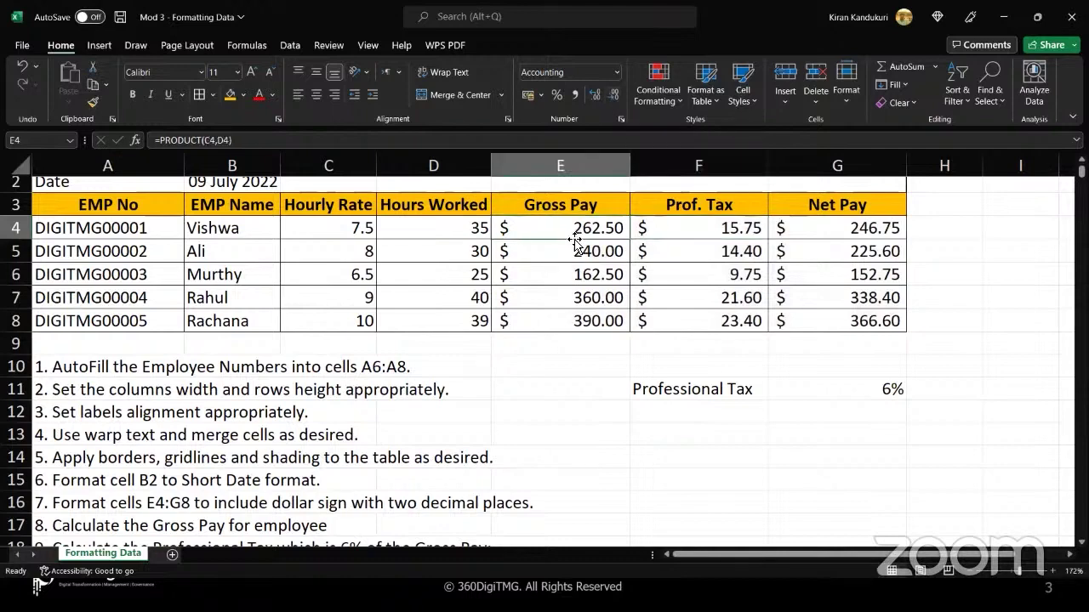
pyautogui.click(586, 363)
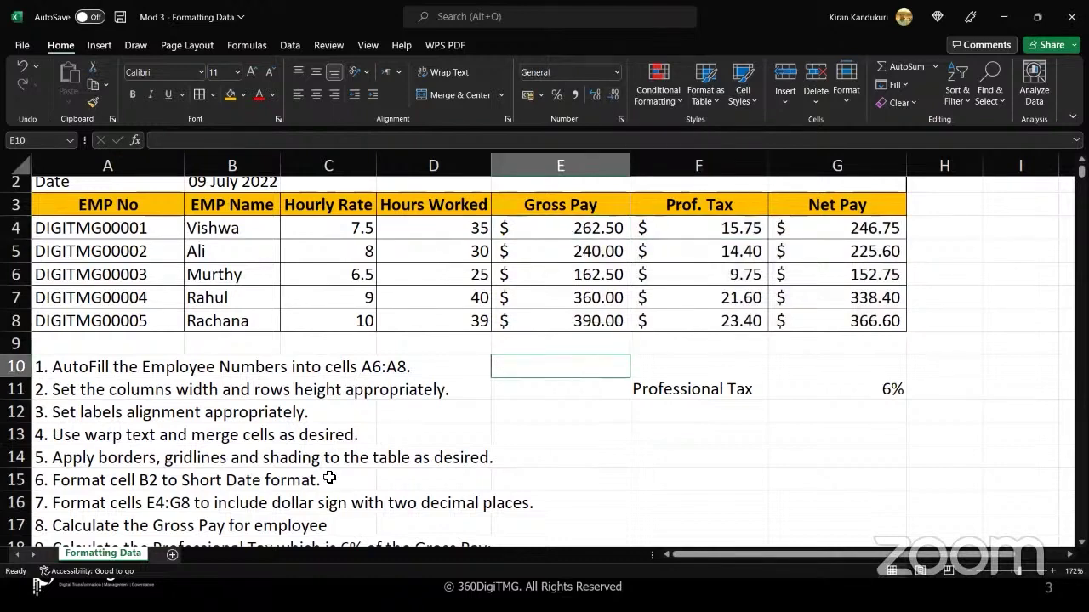
pyautogui.scroll(-1, 329, 477)
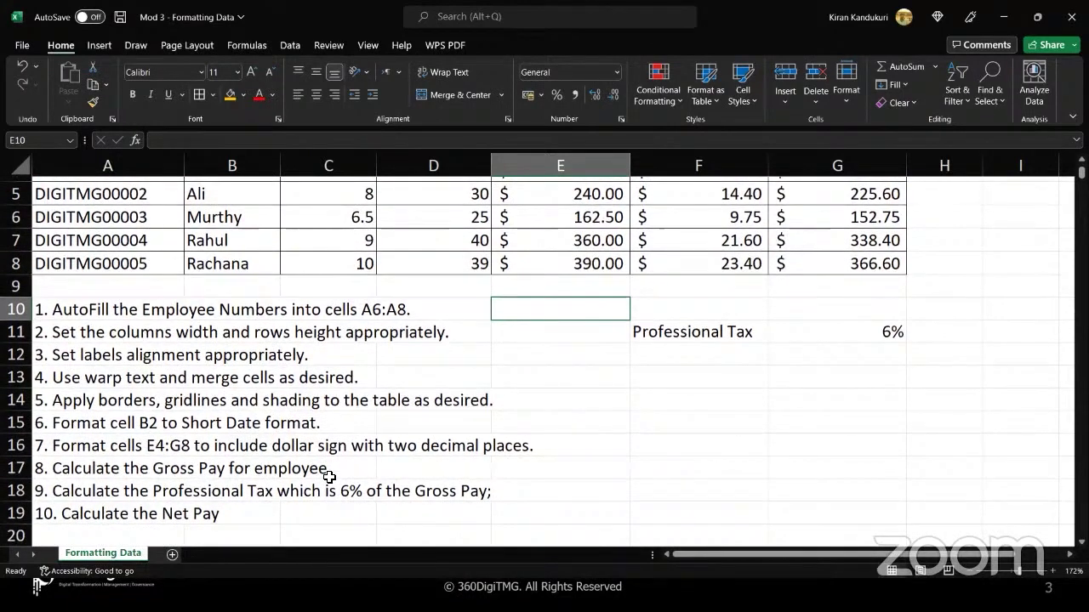
pyautogui.scroll(2, 366, 404)
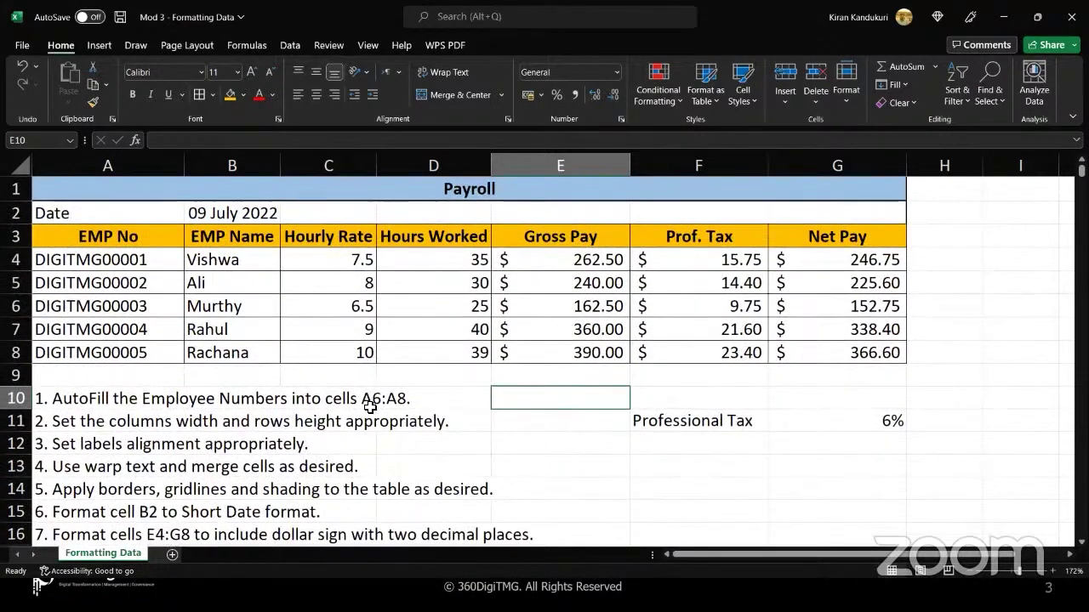
pyautogui.click(227, 374)
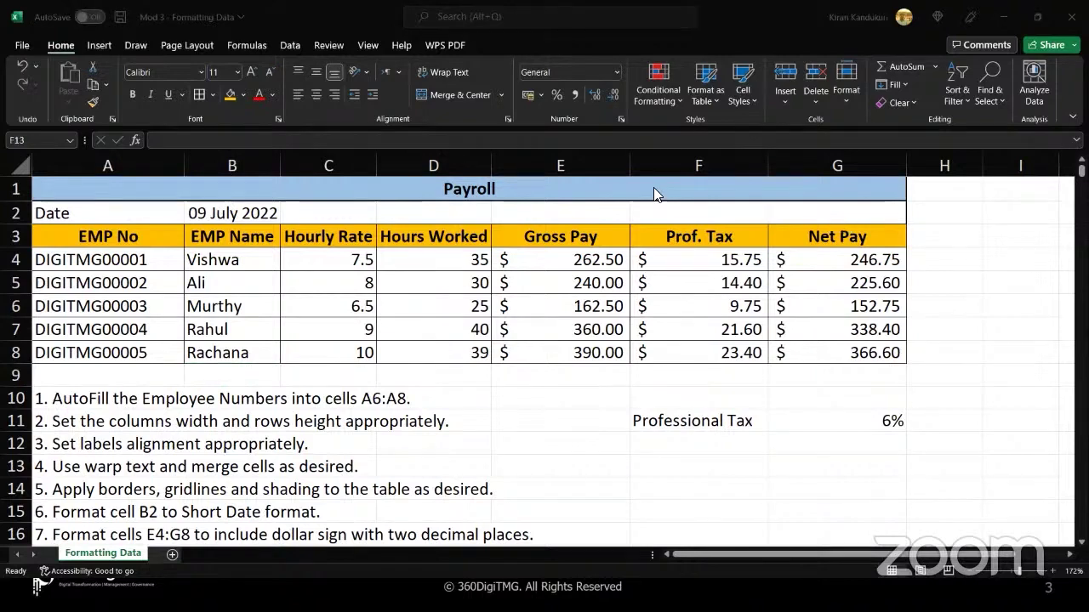
# Format the pay and tax amounts in E4:G8 with the Currency number format.
pyautogui.click(579, 260)
pyautogui.moveTo(579, 259); pyautogui.dragTo(828, 357)
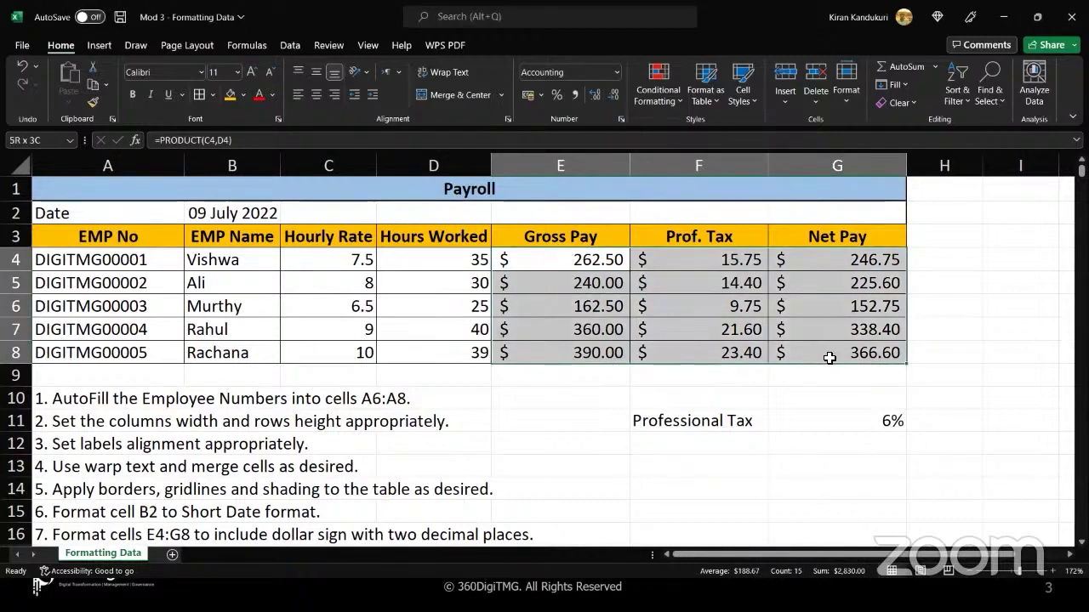
pyautogui.click(617, 71)
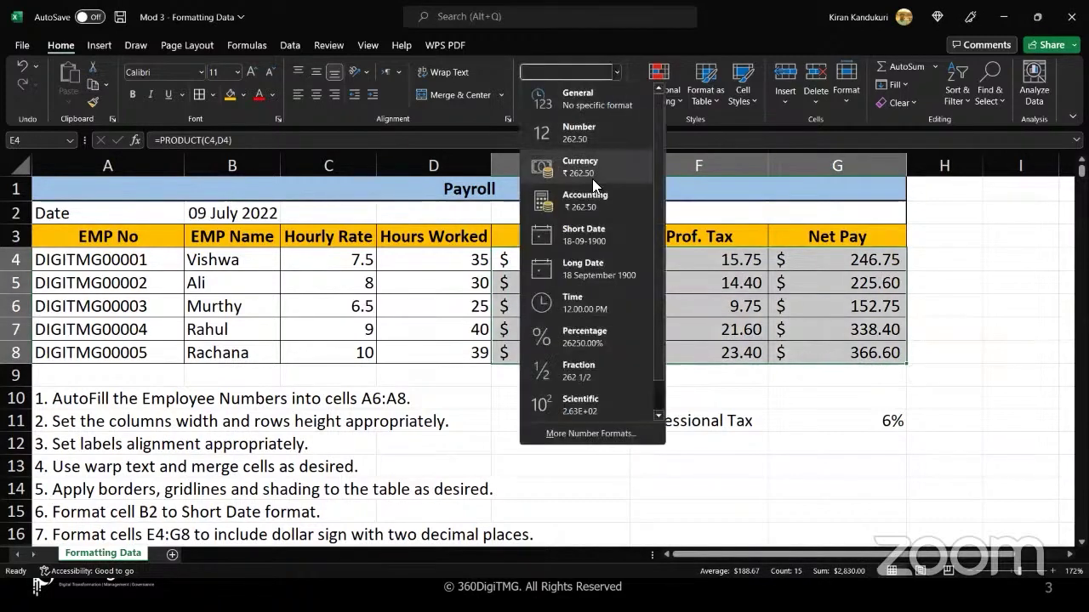
pyautogui.click(592, 173)
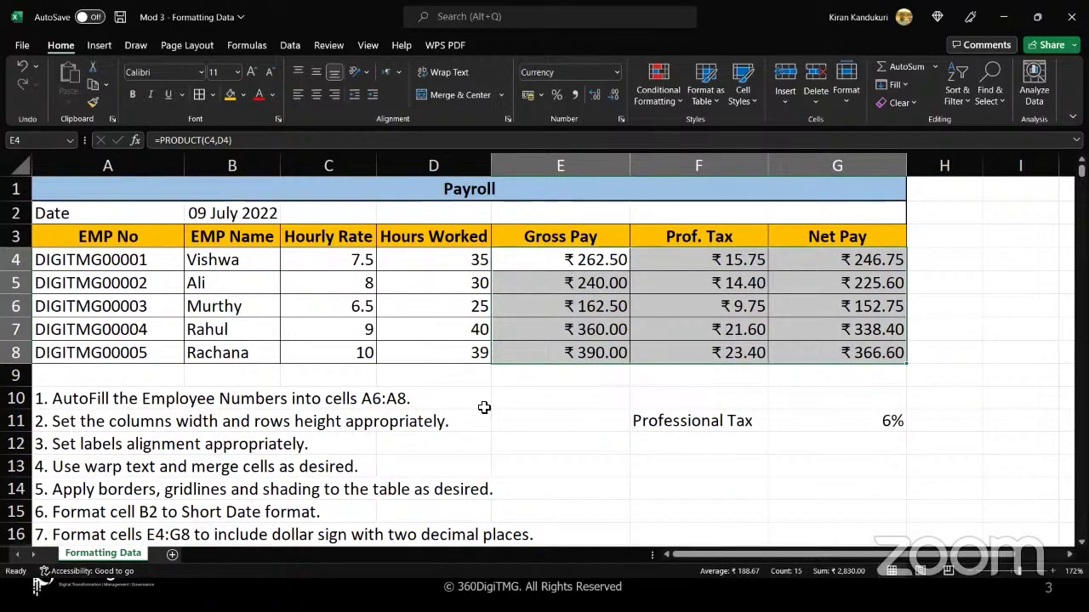
# Apply the $ English (United States) accounting format to the pay and tax amounts in E4:G8.
pyautogui.scroll(-1, 353, 477)
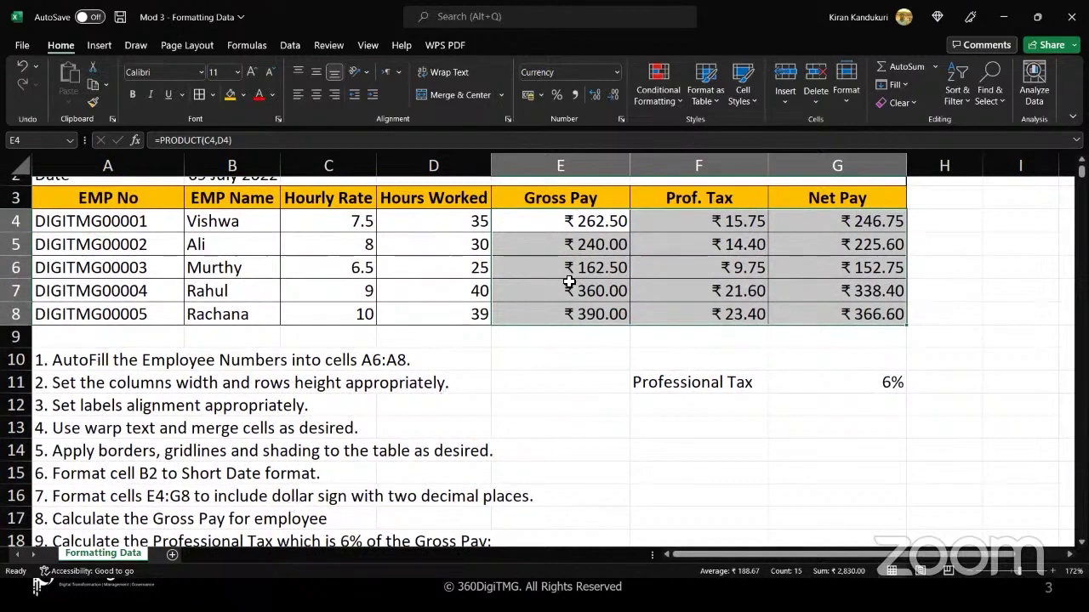
pyautogui.scroll(1, 568, 281)
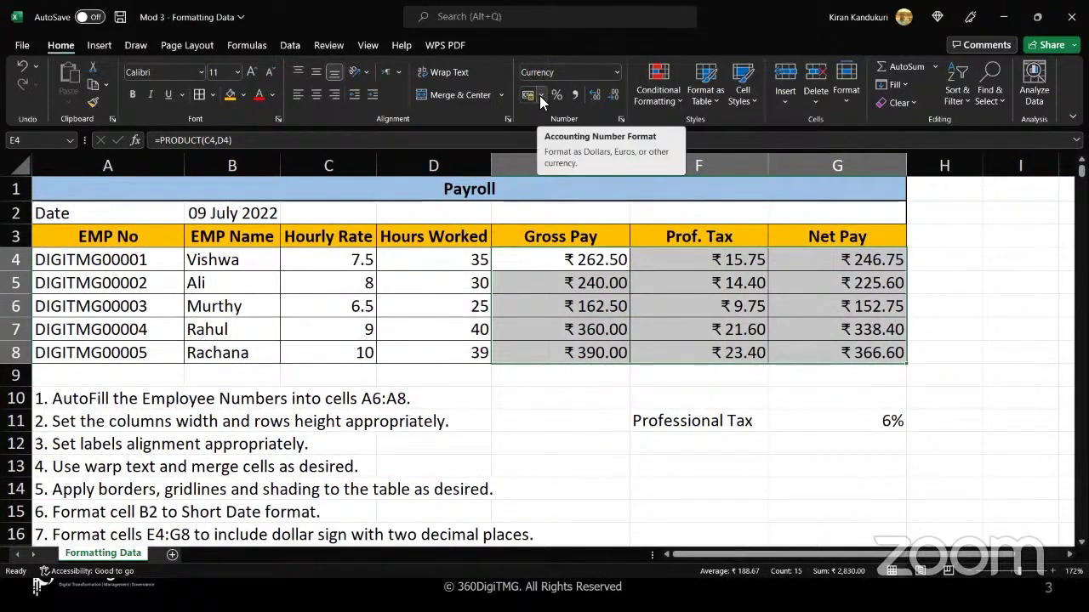
pyautogui.click(540, 99)
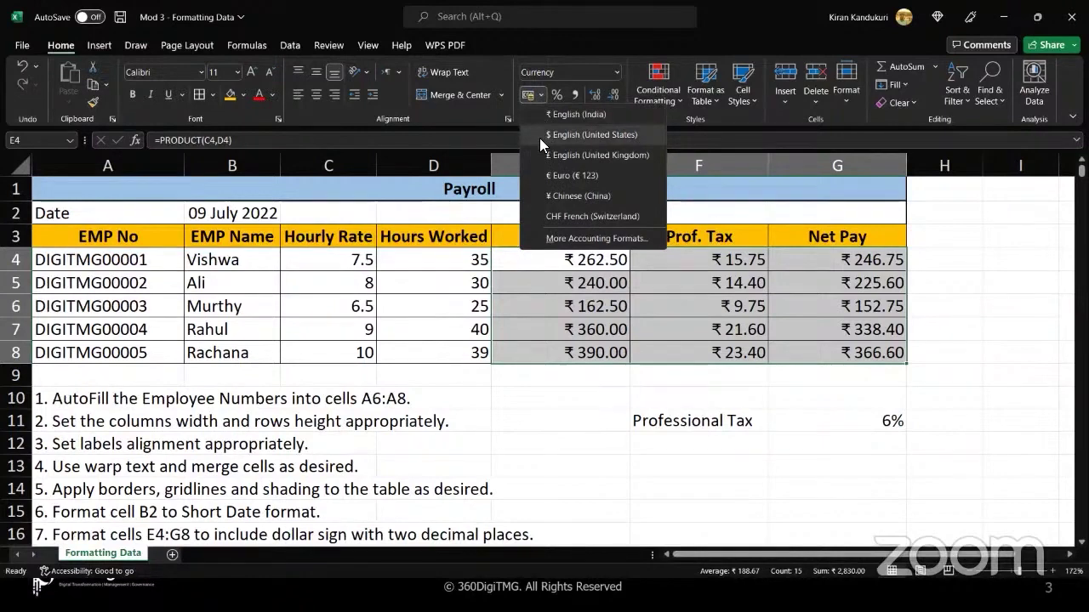
pyautogui.click(586, 134)
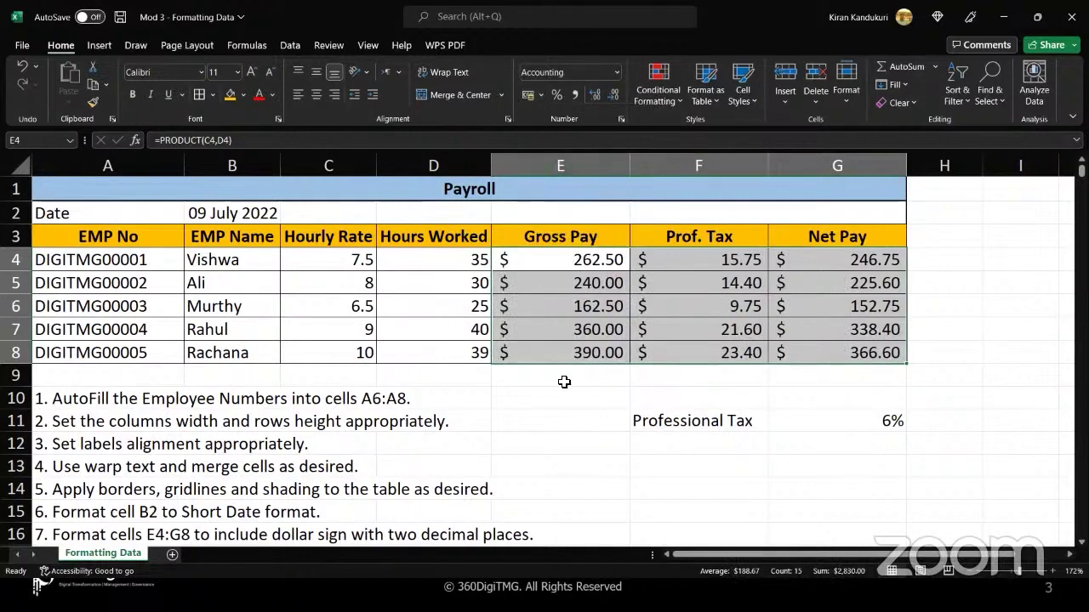
pyautogui.click(549, 354)
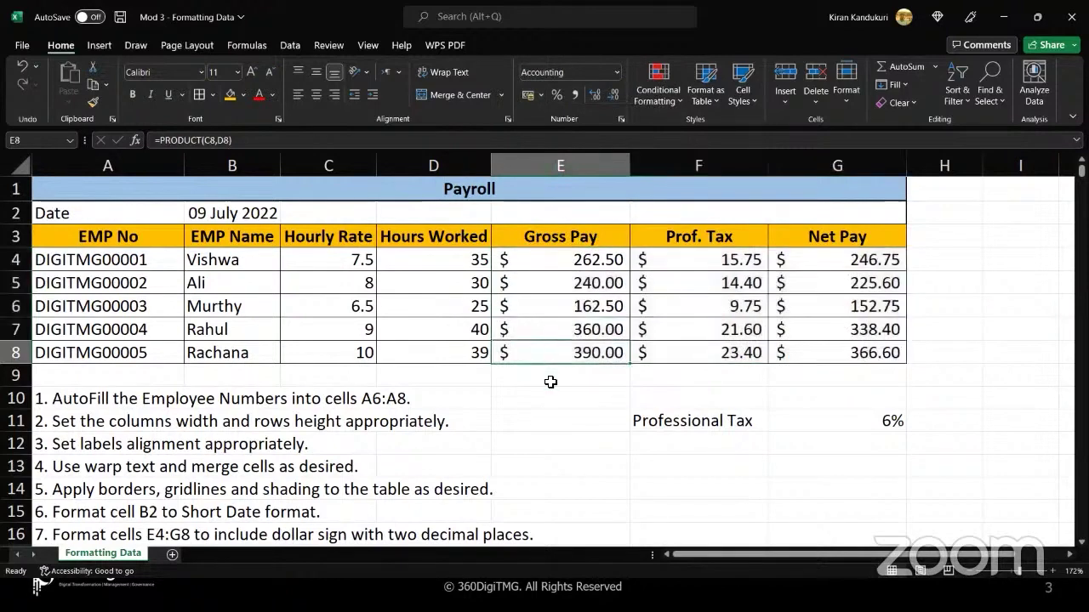
pyautogui.click(552, 384)
pyautogui.click(694, 460)
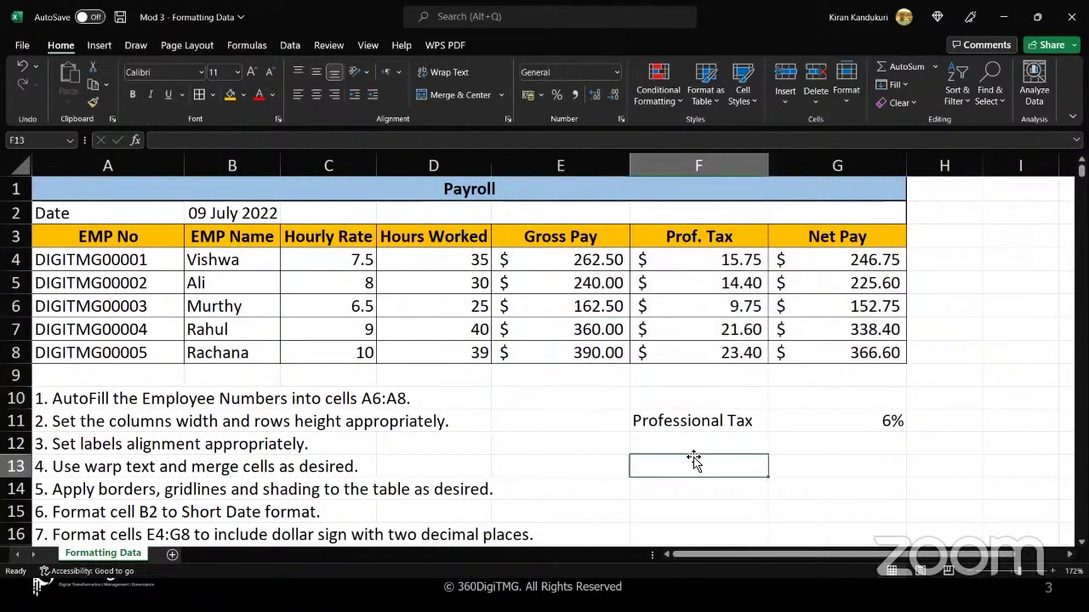
pyautogui.click(688, 446)
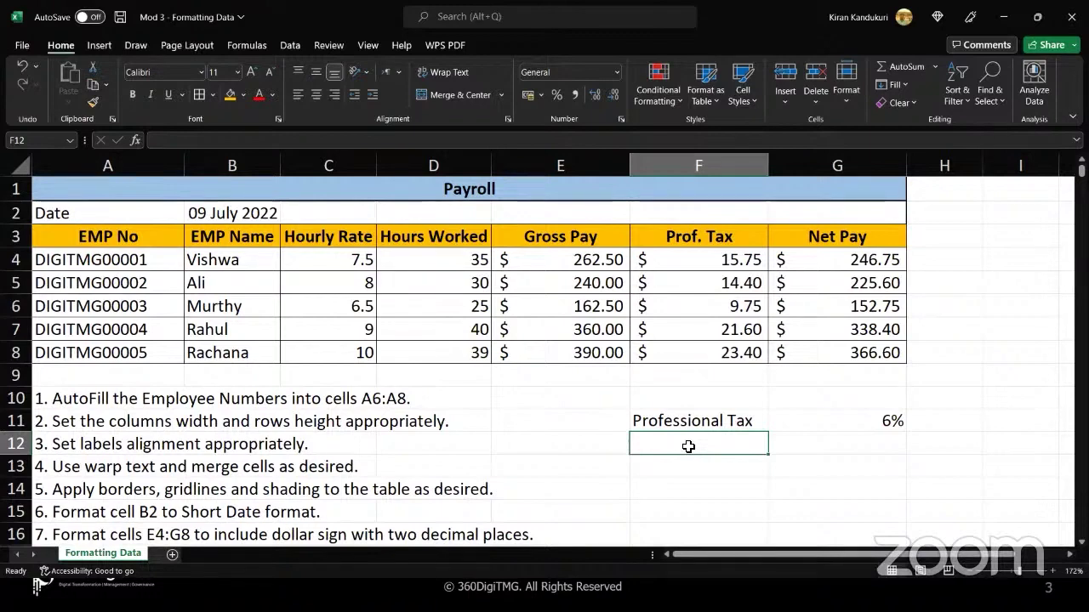
pyautogui.click(675, 464)
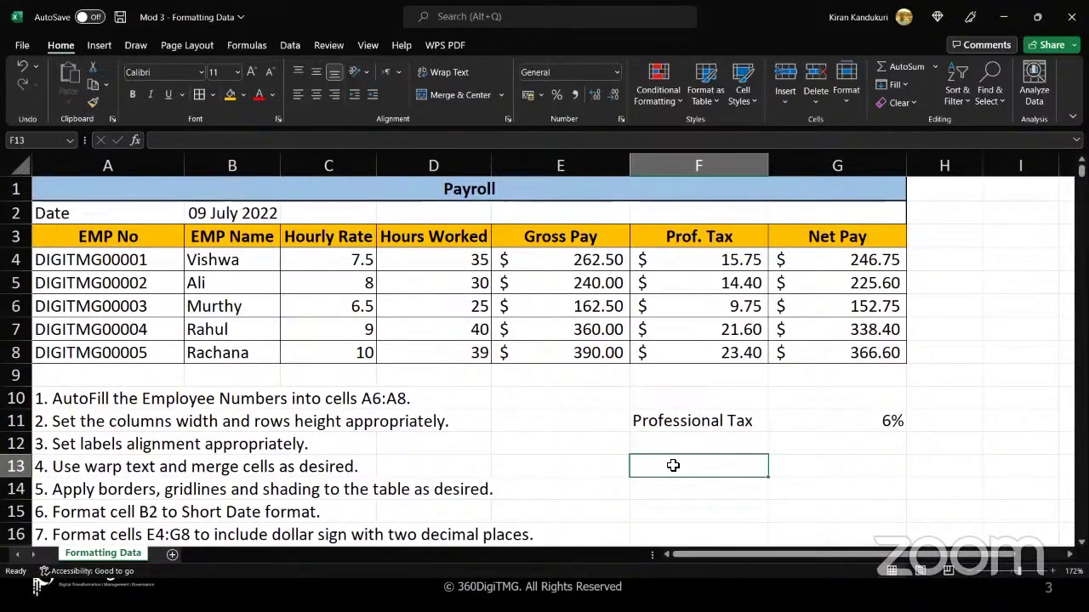
pyautogui.click(938, 193)
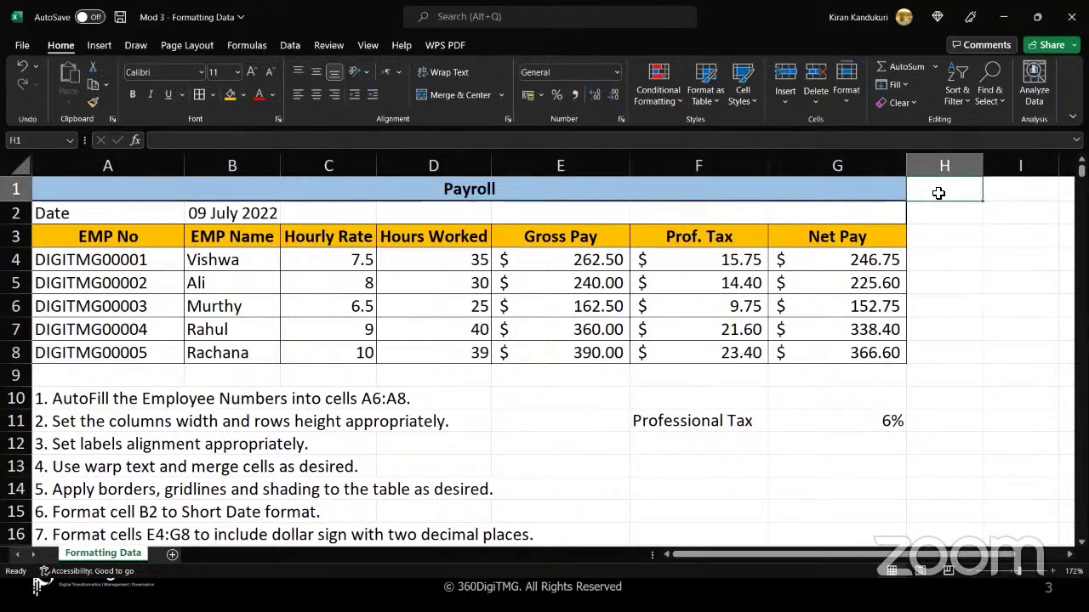
pyautogui.click(876, 183)
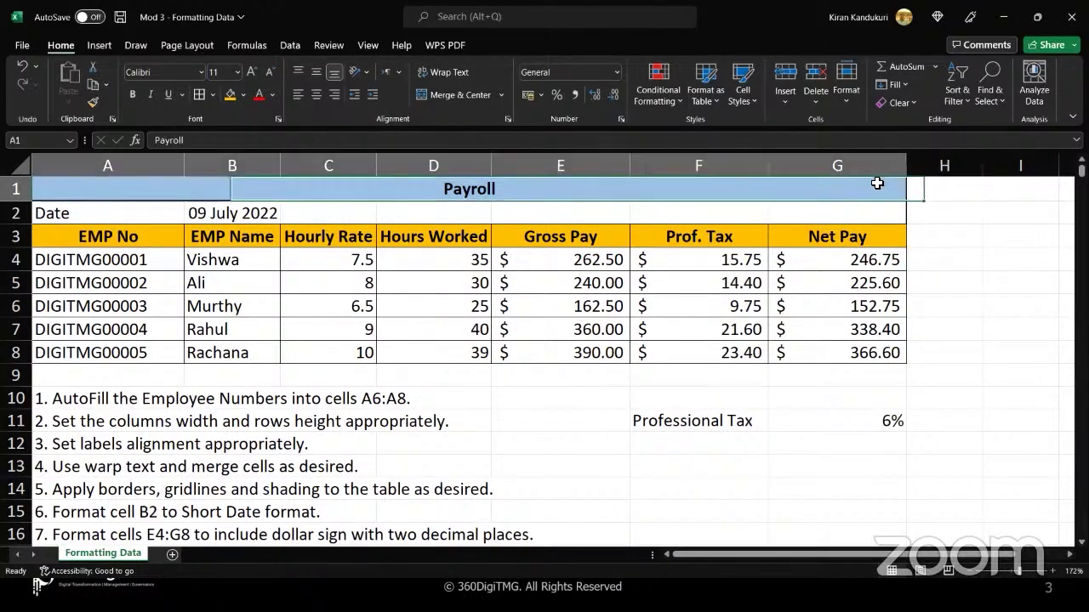
pyautogui.click(559, 393)
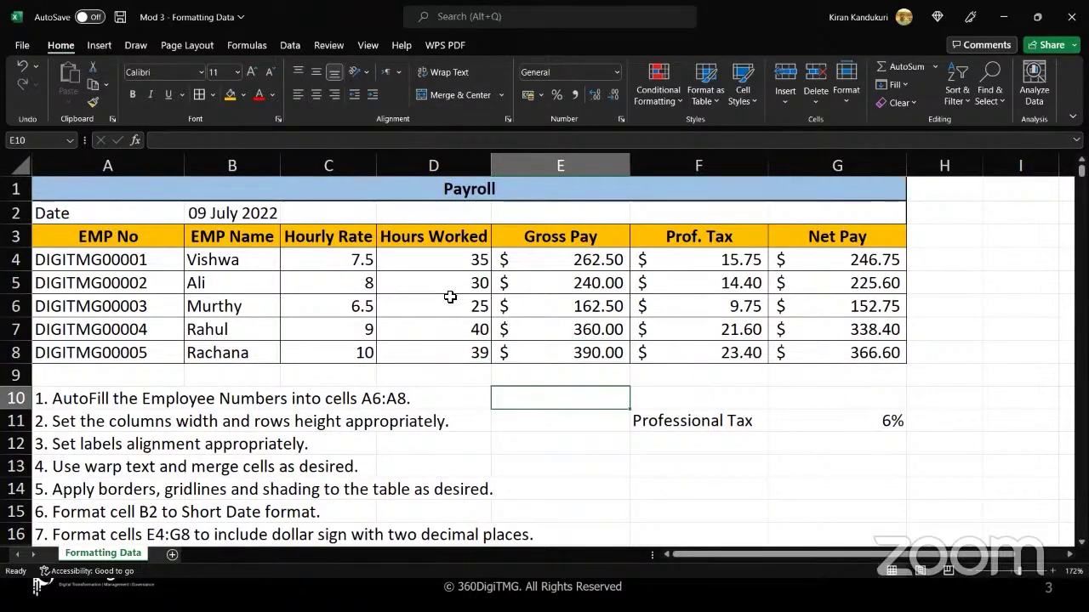
pyautogui.click(587, 445)
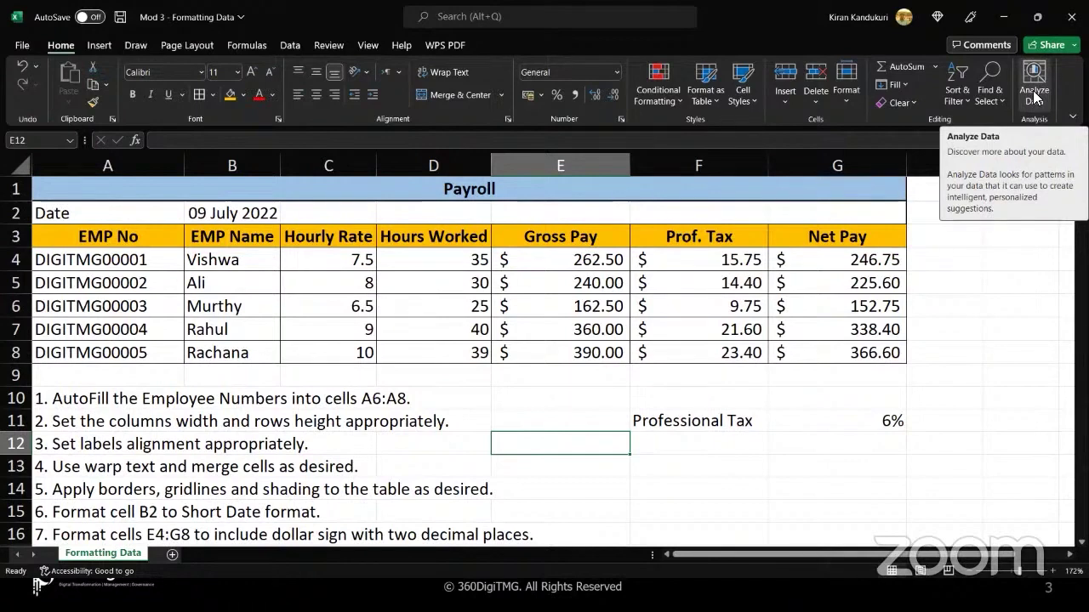
pyautogui.click(725, 461)
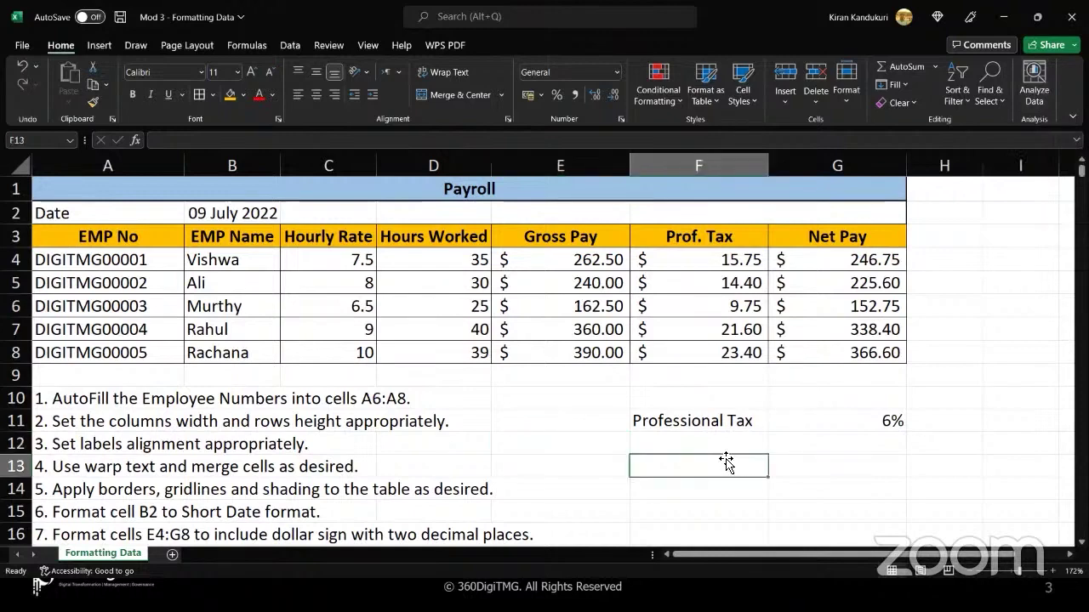
pyautogui.press('Up')
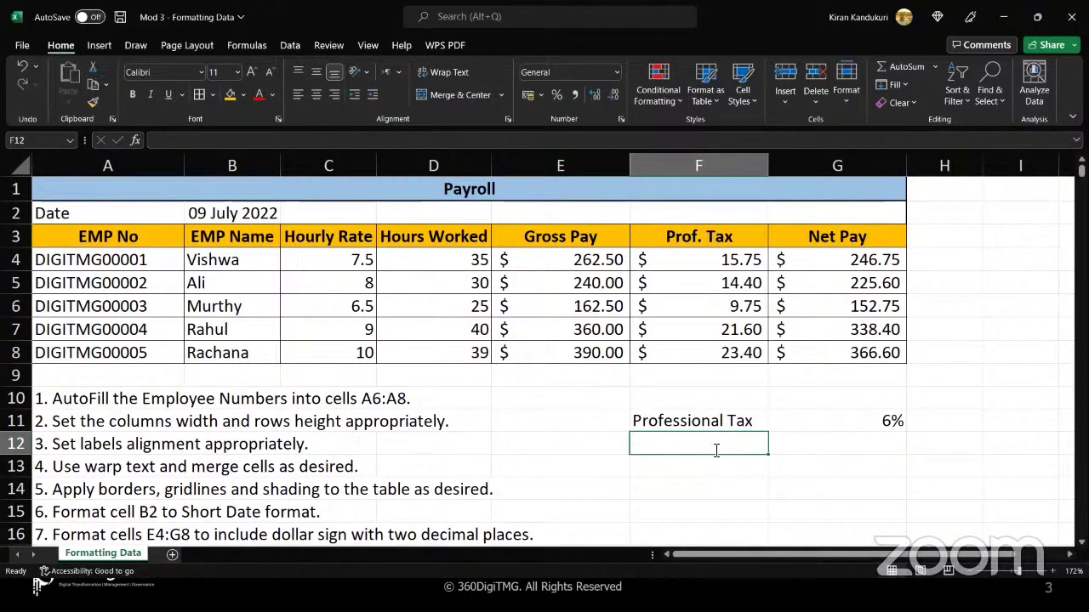
pyautogui.press('BackSpace')
pyautogui.write('IFS')
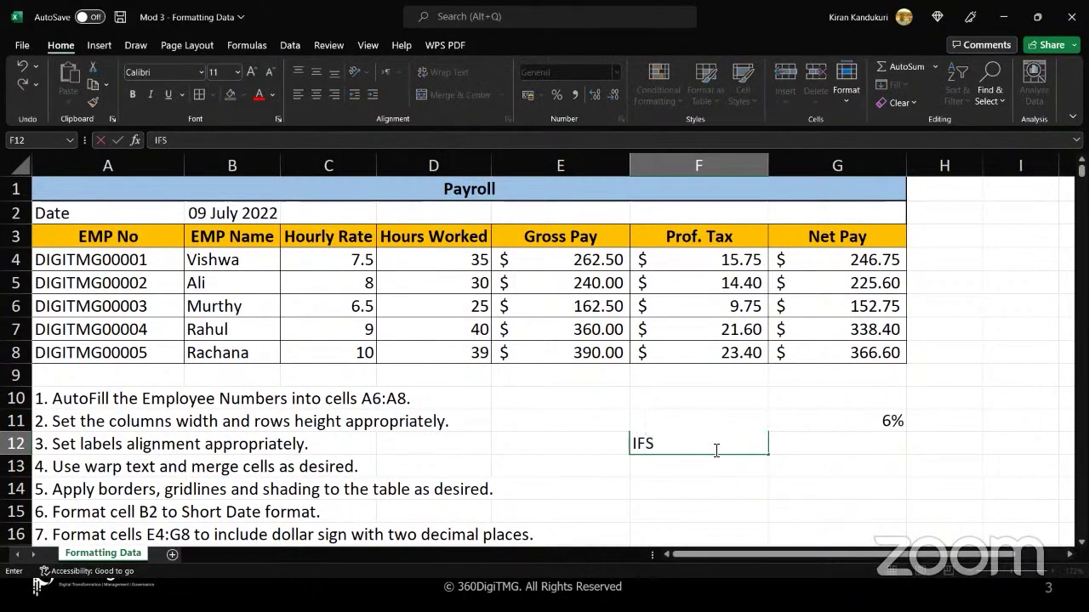
pyautogui.press('BackSpace')
pyautogui.press('BackSpace')
pyautogui.press('BackSpace')
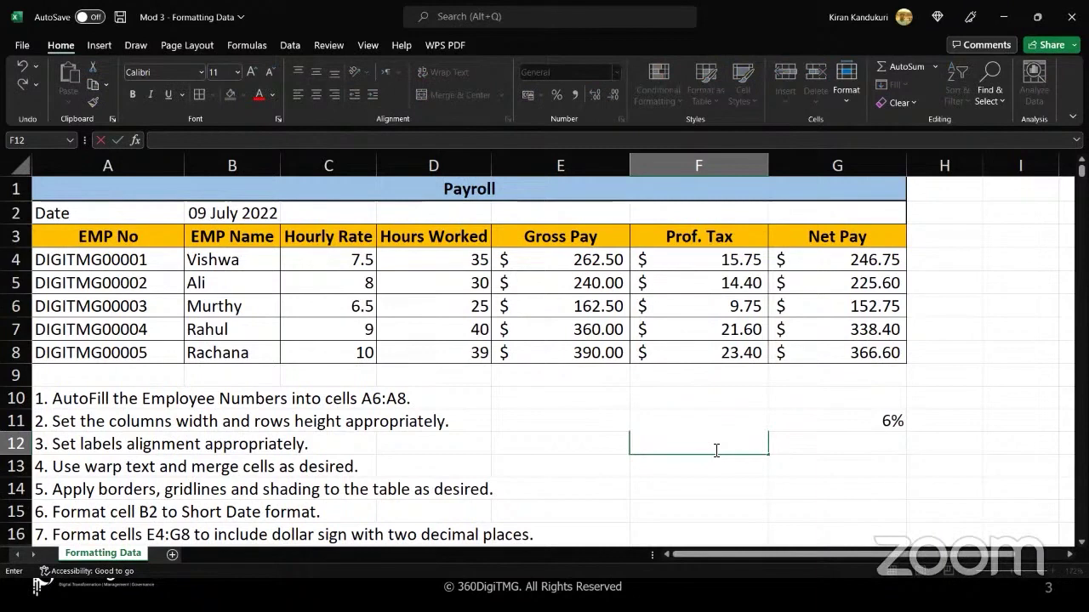
# Start an =IFS formula in F12 to view the suggested functions, and discard the entry.
pyautogui.write('=IFS')
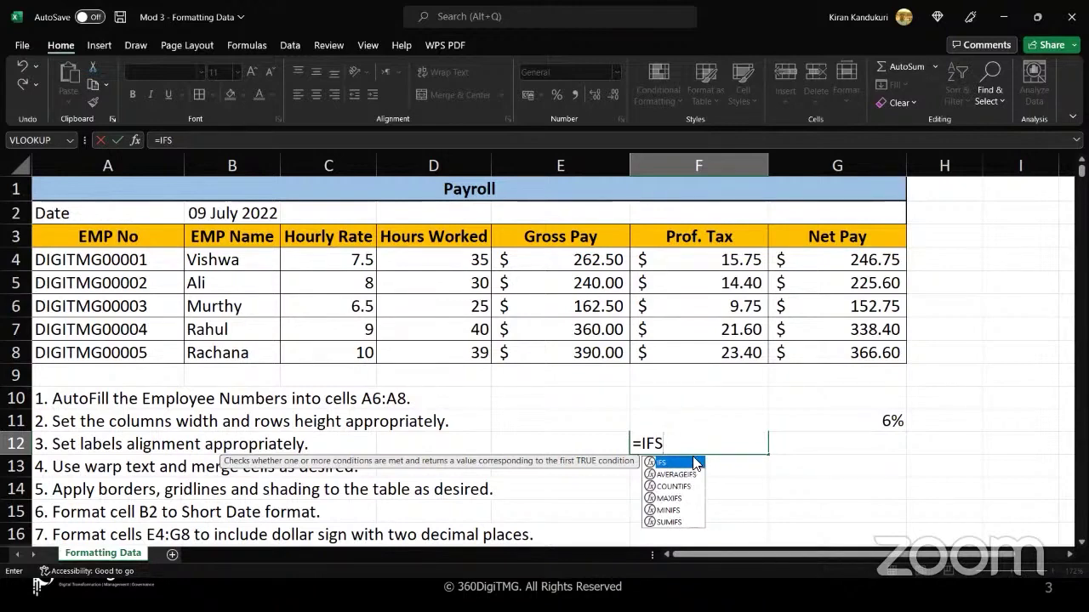
pyautogui.press('BackSpace')
pyautogui.press('BackSpace')
pyautogui.press('BackSpace')
pyautogui.press('Escape')
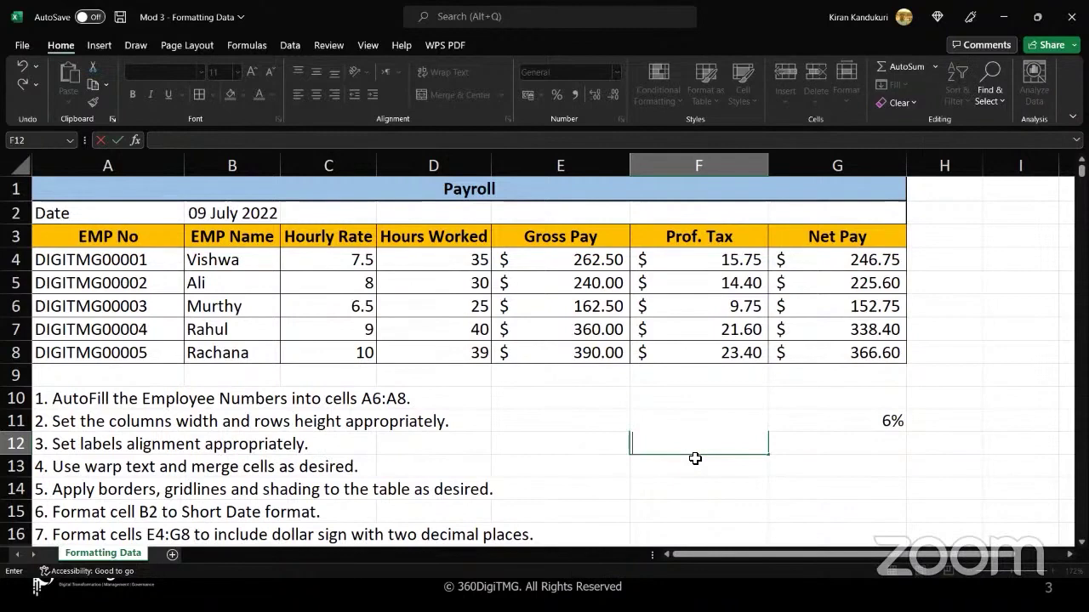
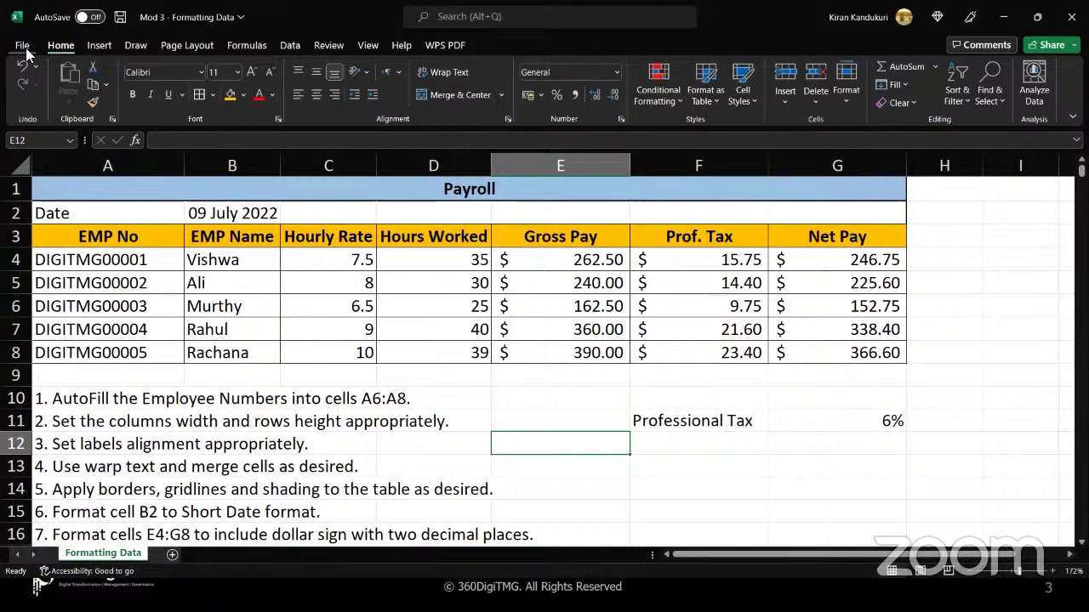
# Open the list of available Excel Add-ins from the add-in settings in the program options.
pyautogui.click(23, 46)
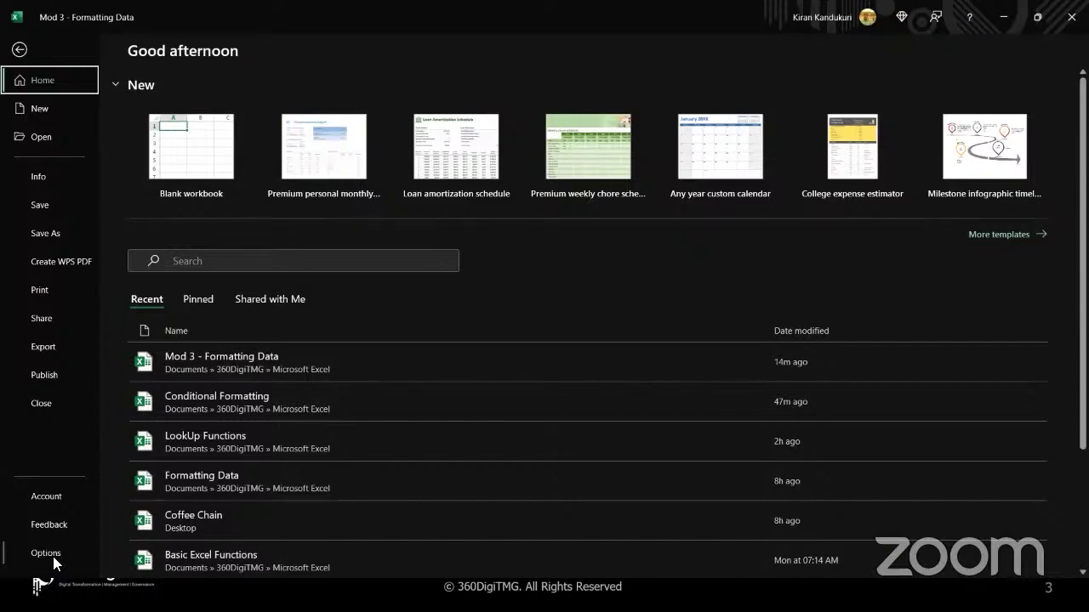
pyautogui.click(54, 557)
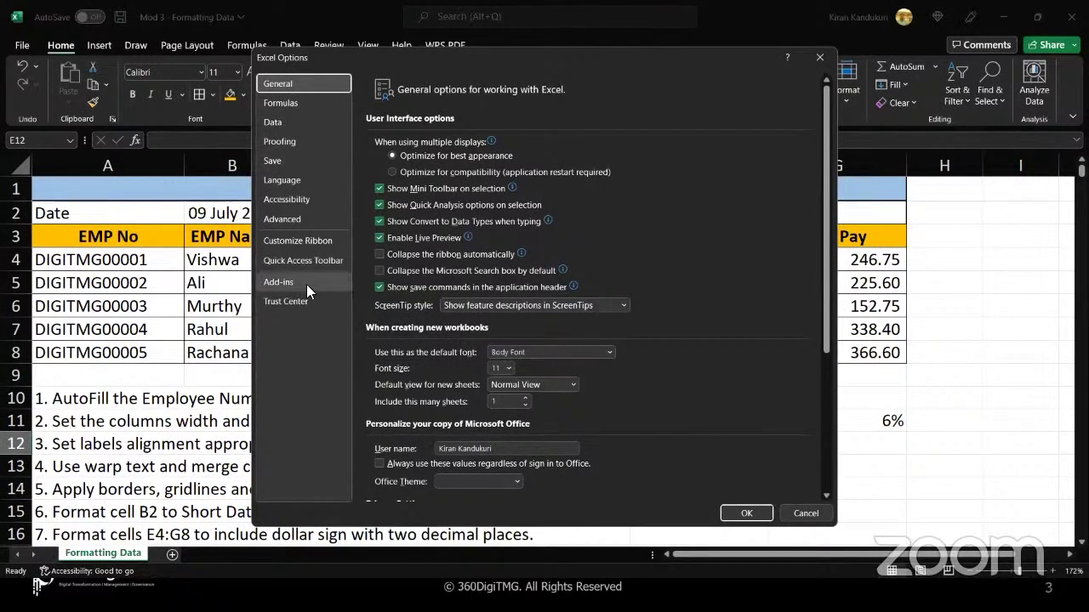
pyautogui.click(308, 284)
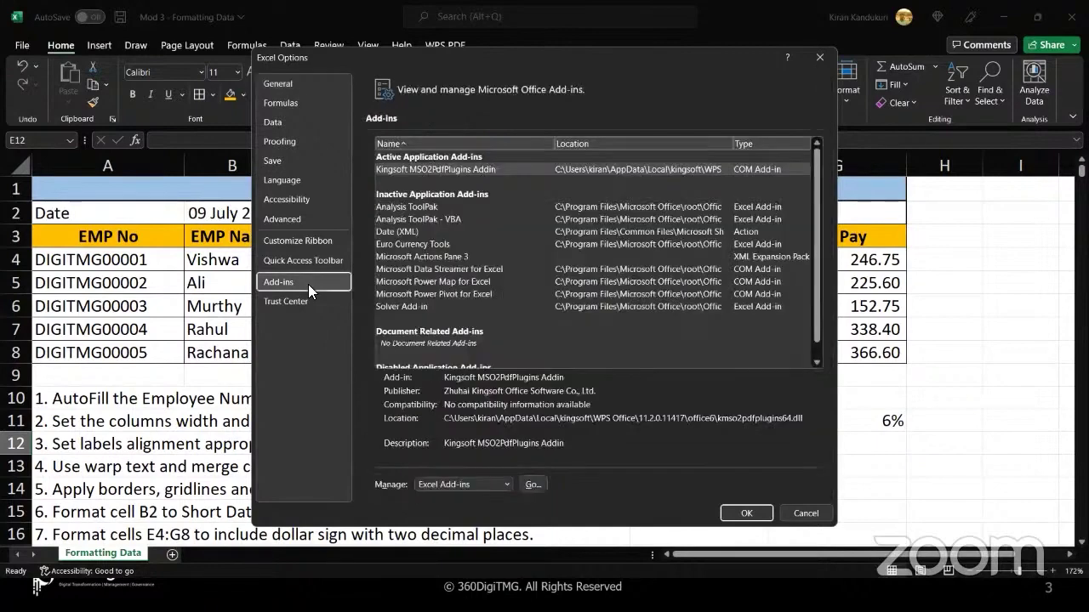
pyautogui.click(508, 485)
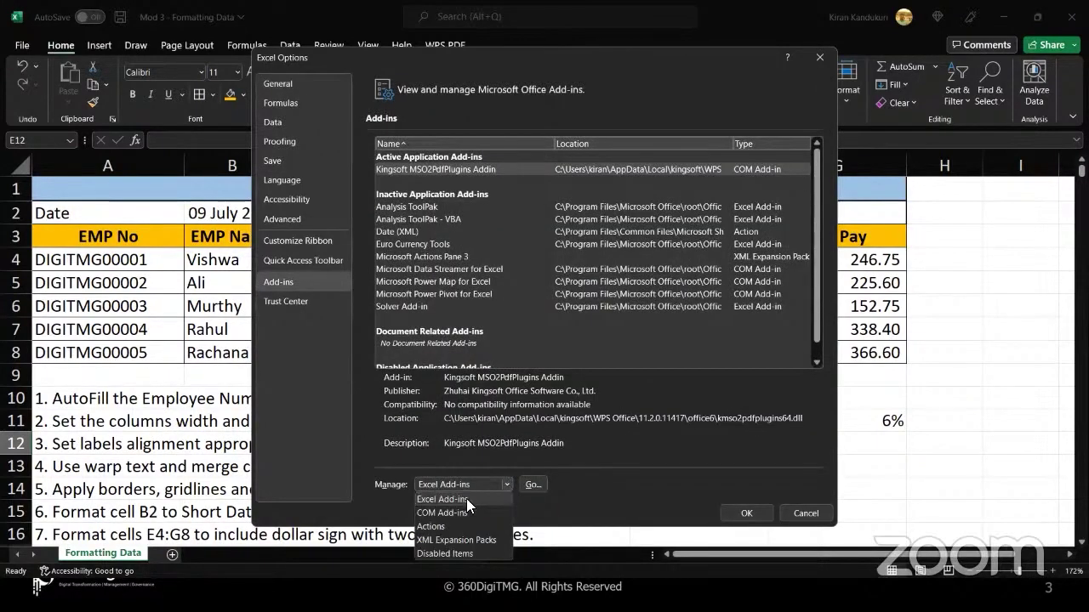
pyautogui.click(466, 498)
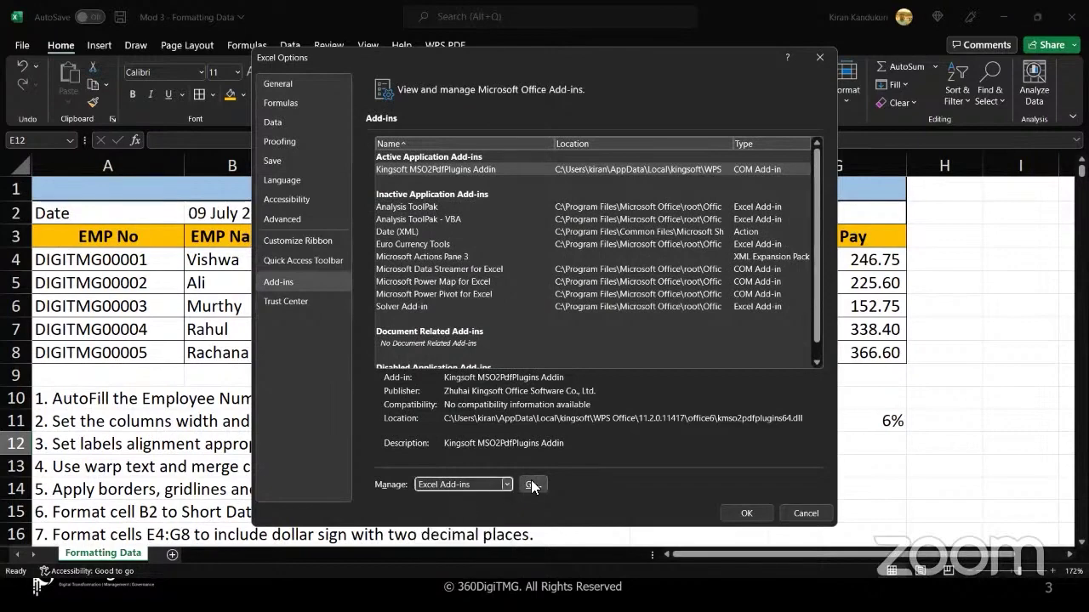
pyautogui.click(532, 485)
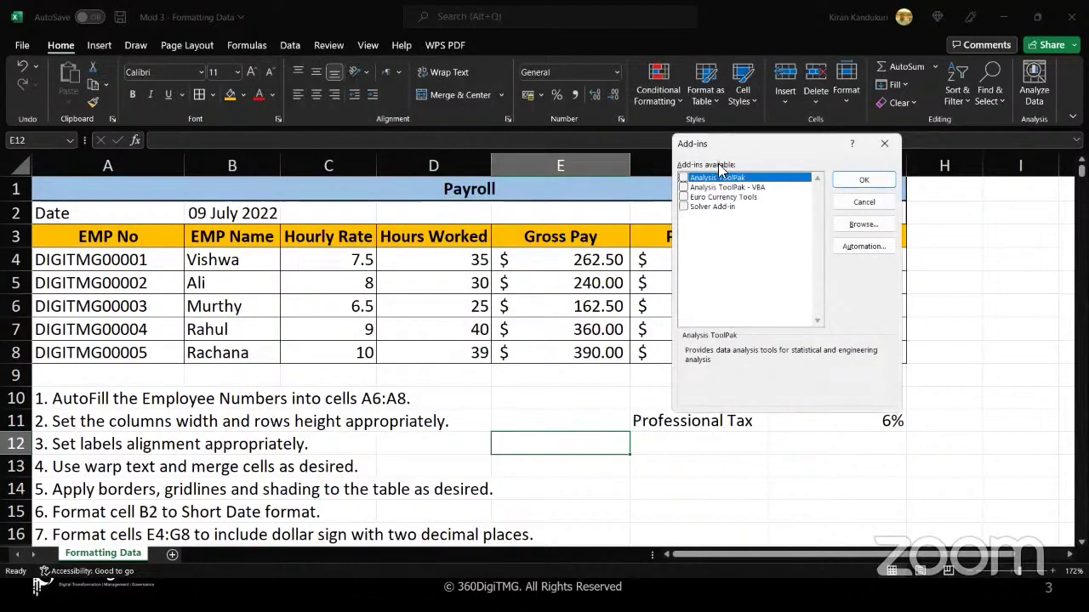
# Mark the Analysis ToolPak and Solver Add-in for activation, and close the add-ins list without applying the selection.
pyautogui.click(684, 178)
pyautogui.click(684, 208)
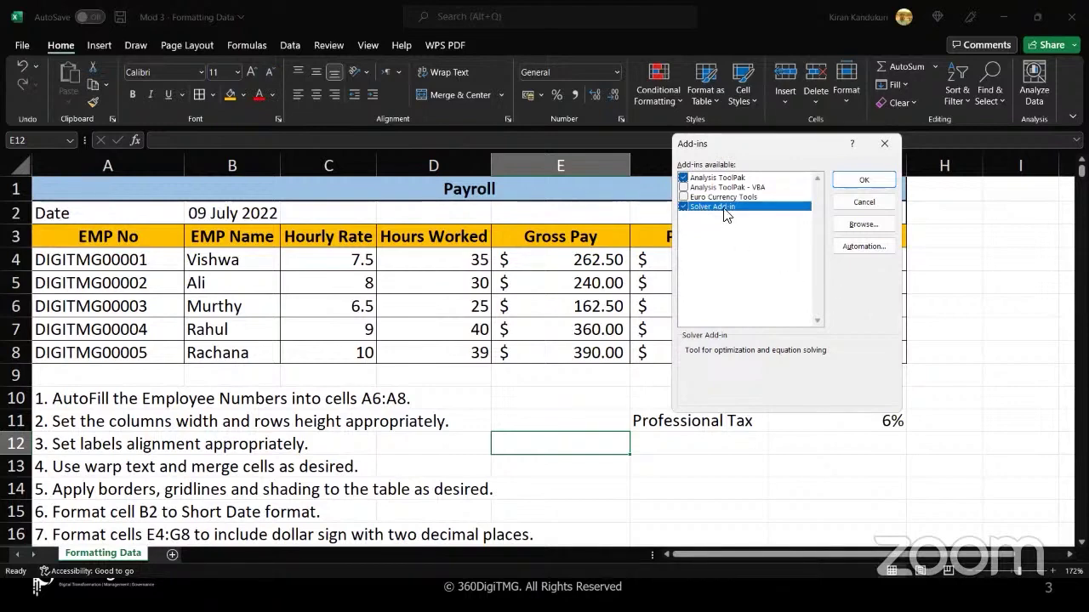
pyautogui.click(884, 146)
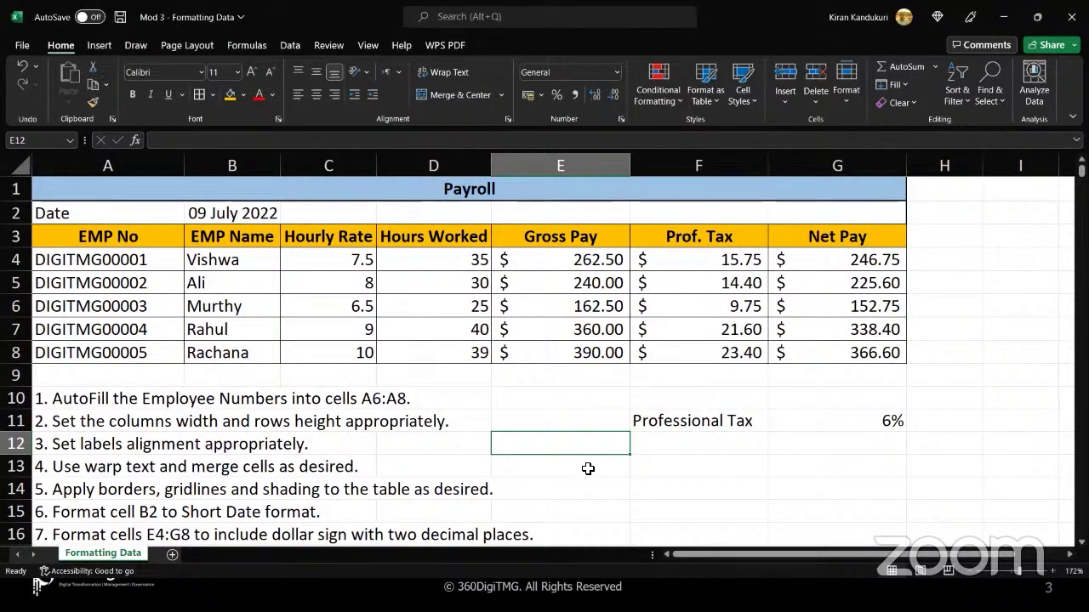
pyautogui.click(945, 192)
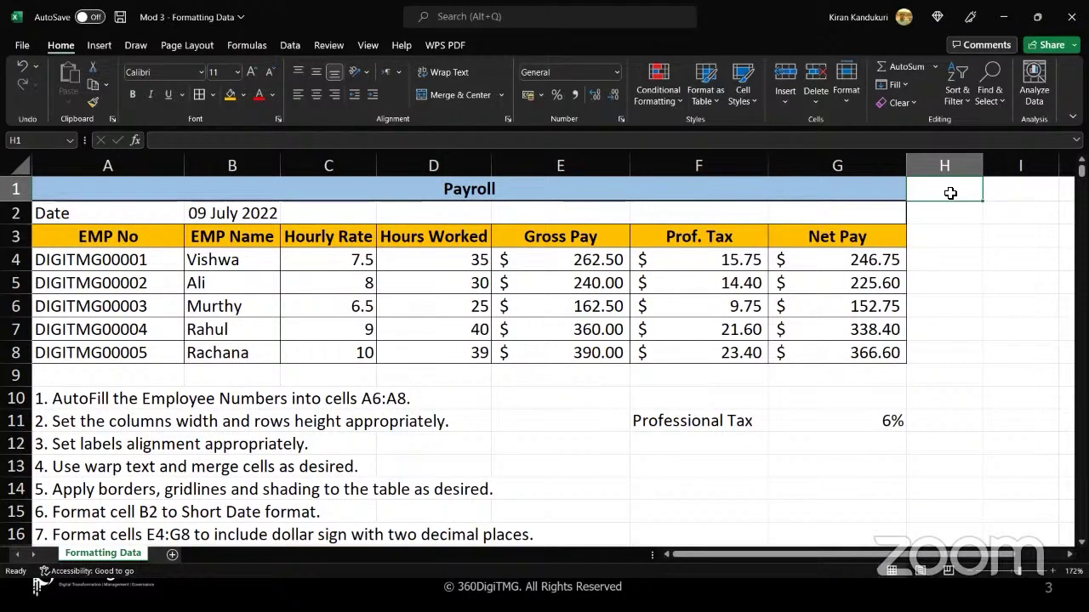
pyautogui.moveTo(952, 194); pyautogui.dragTo(952, 329)
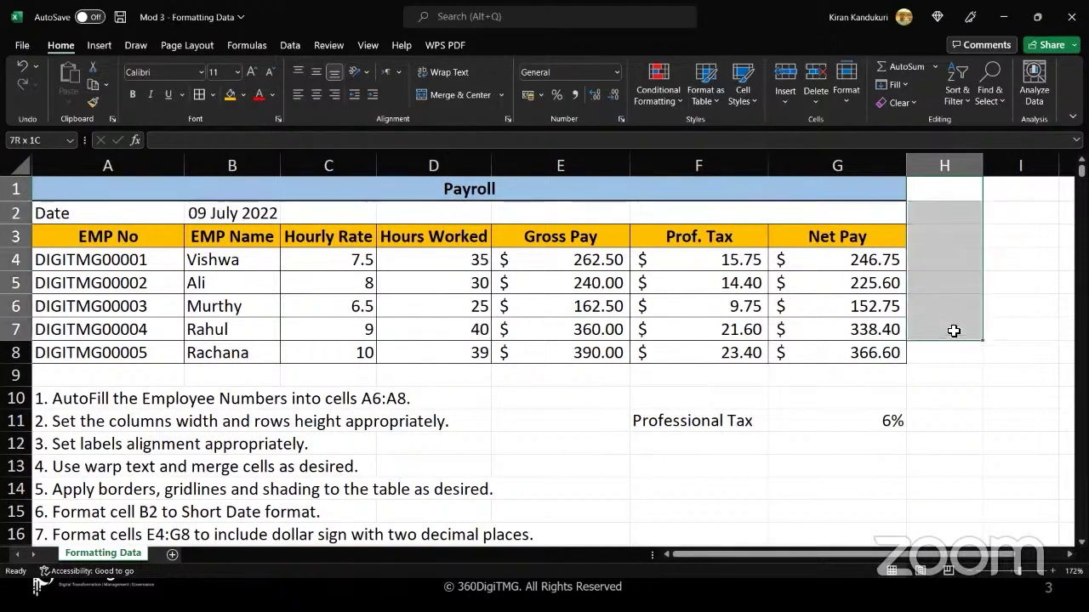
pyautogui.moveTo(943, 190); pyautogui.dragTo(946, 343)
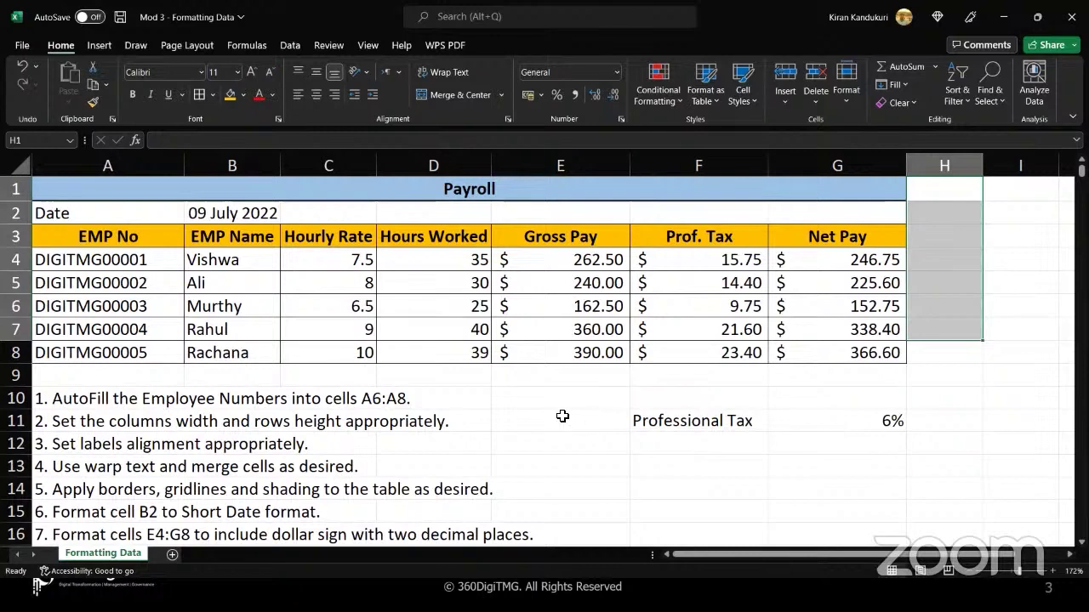
pyautogui.click(801, 423)
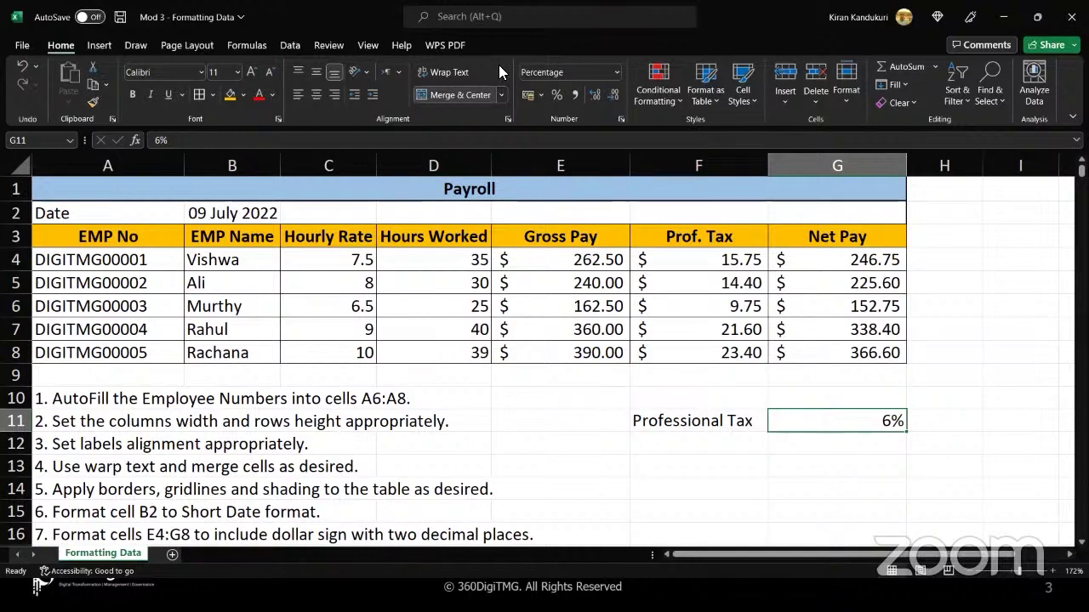
pyautogui.hotkey('alt', 'Tab')
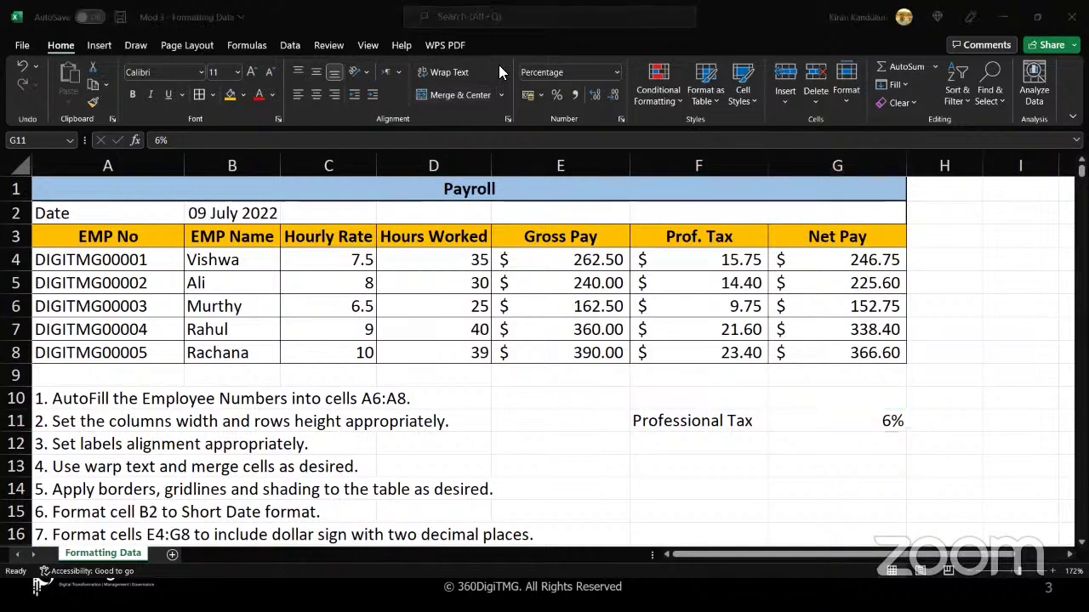
# Open Analyze Data in the payroll workbook, select the Professional Tax cells F11:G11, and close the analysis.
pyautogui.hotkey('alt', 'Tab')
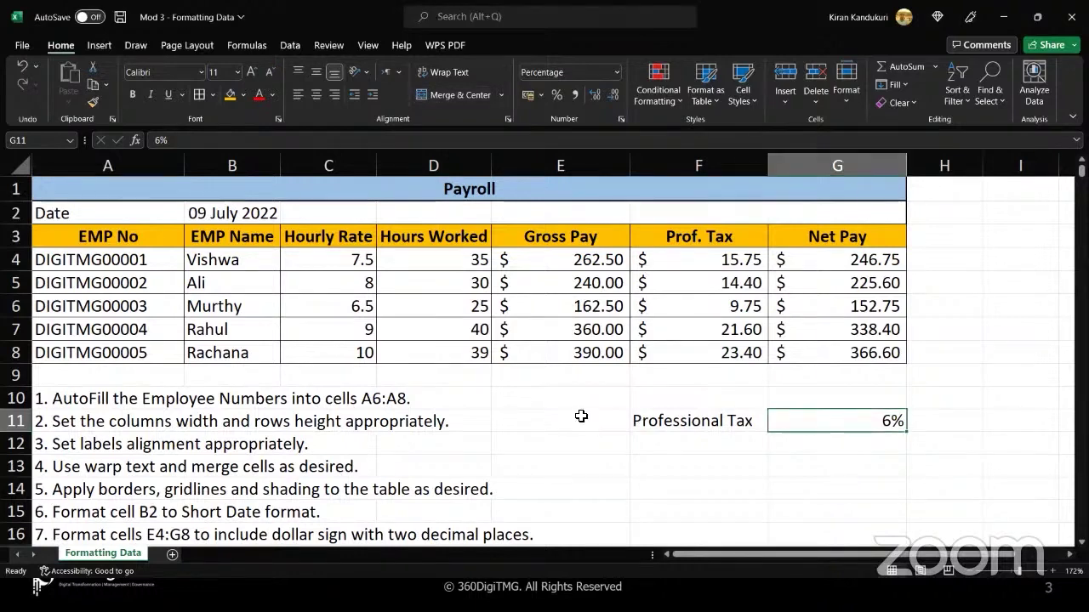
pyautogui.click(1036, 92)
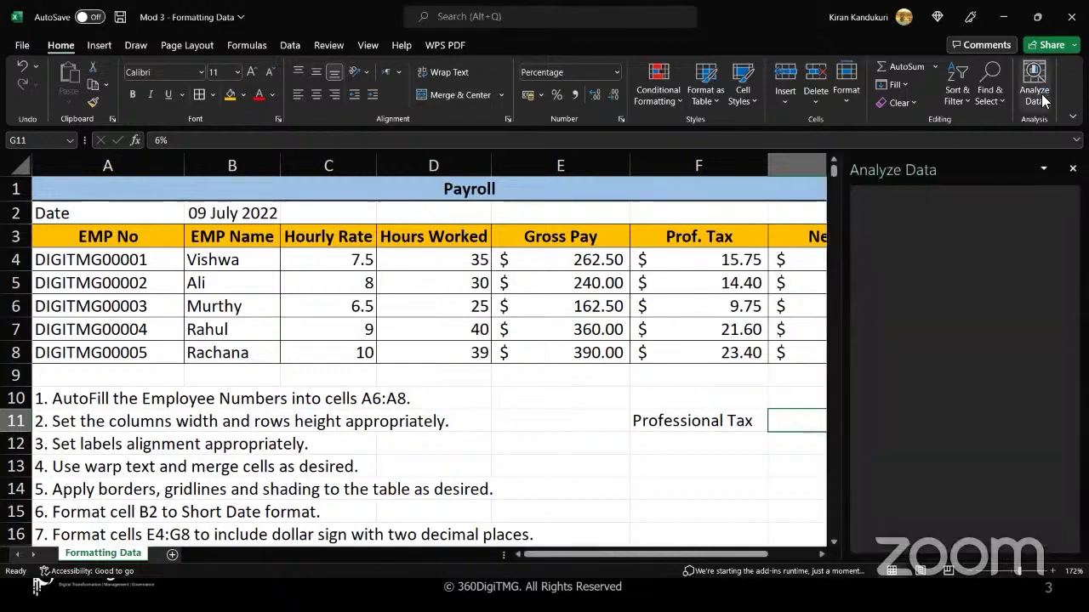
pyautogui.press('Left')
pyautogui.hotkey('shift', 'Right')
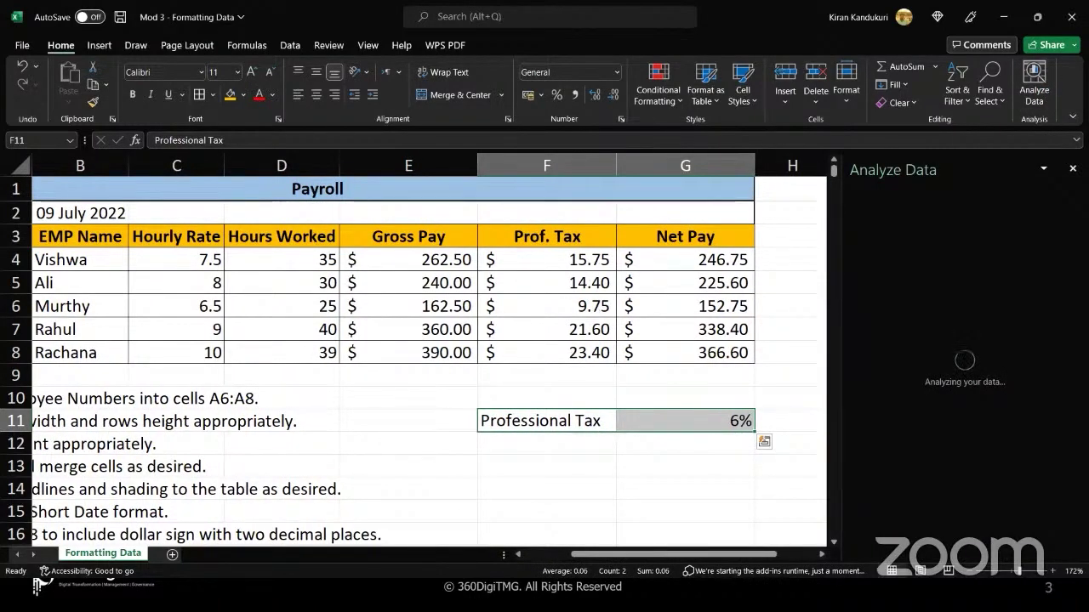
pyautogui.click(1073, 168)
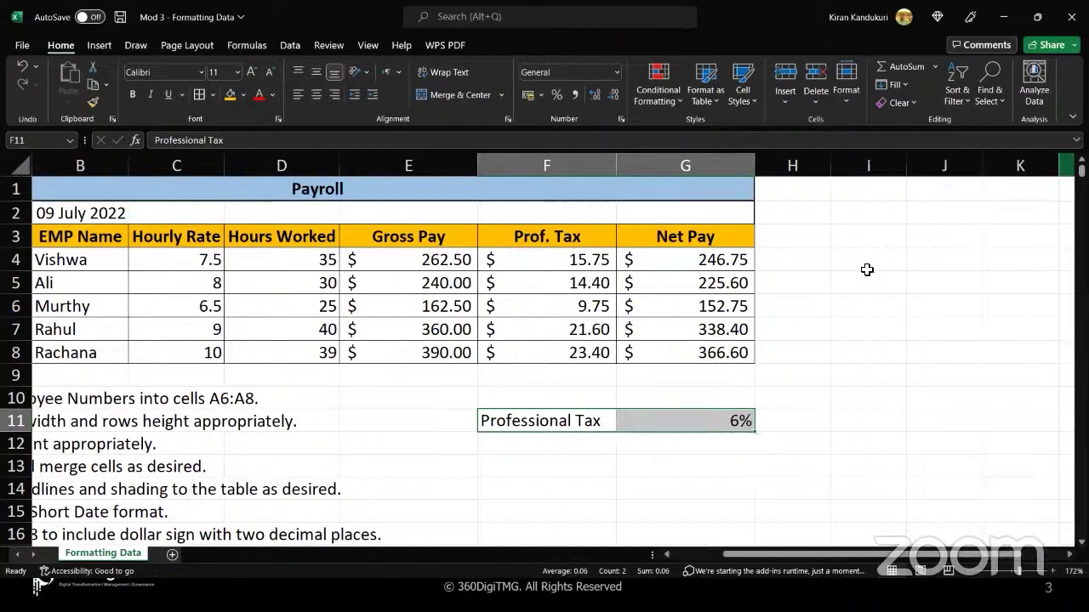
pyautogui.click(868, 270)
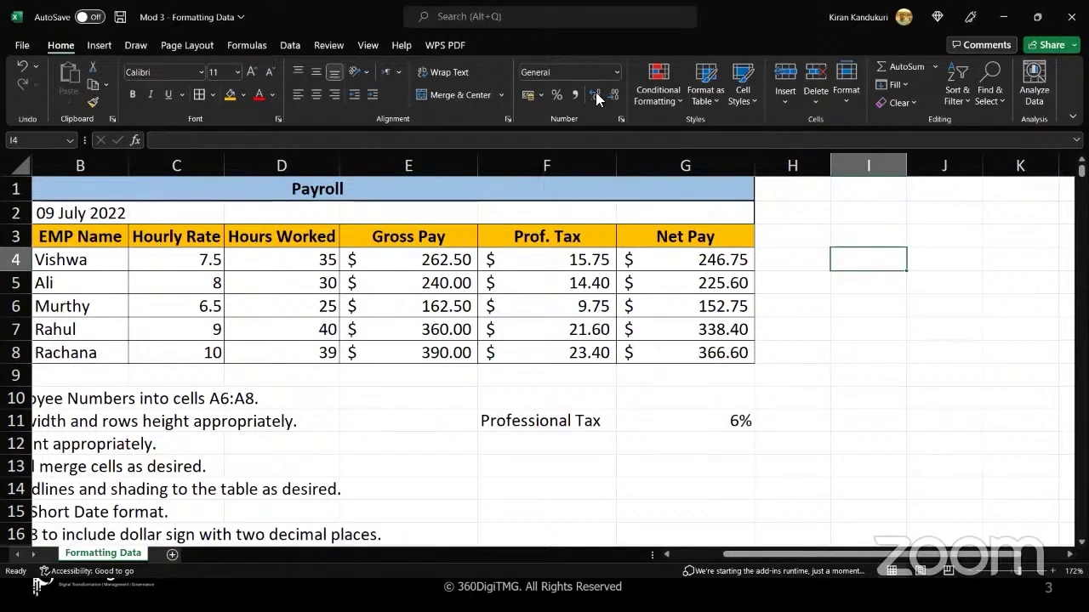
# Close the Mod 3 - Formatting Data and Conditional Formatting workbooks without saving their changes.
pyautogui.click(1070, 17)
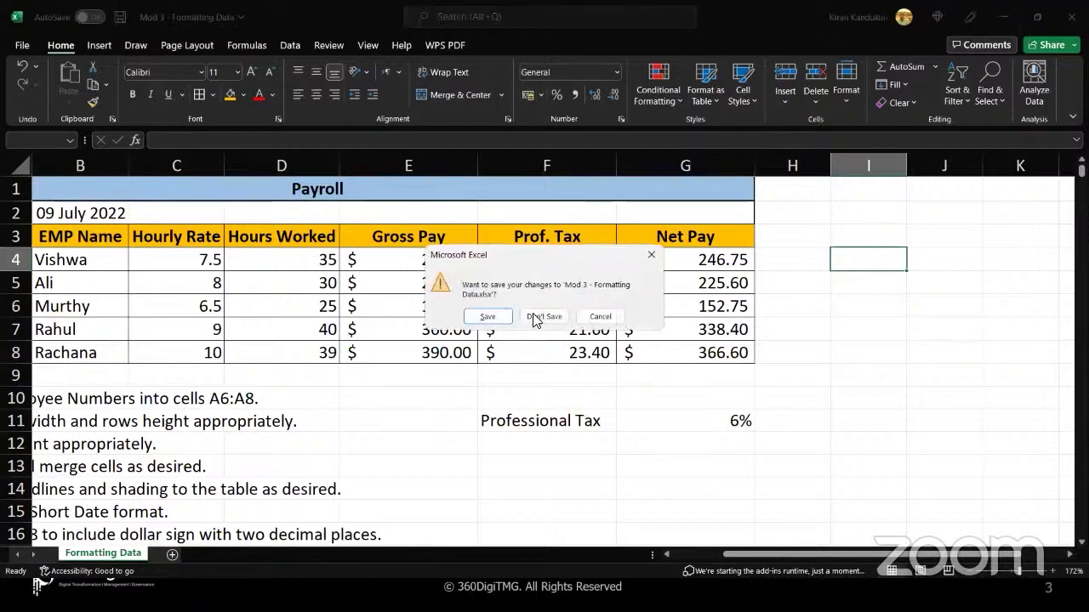
pyautogui.click(533, 317)
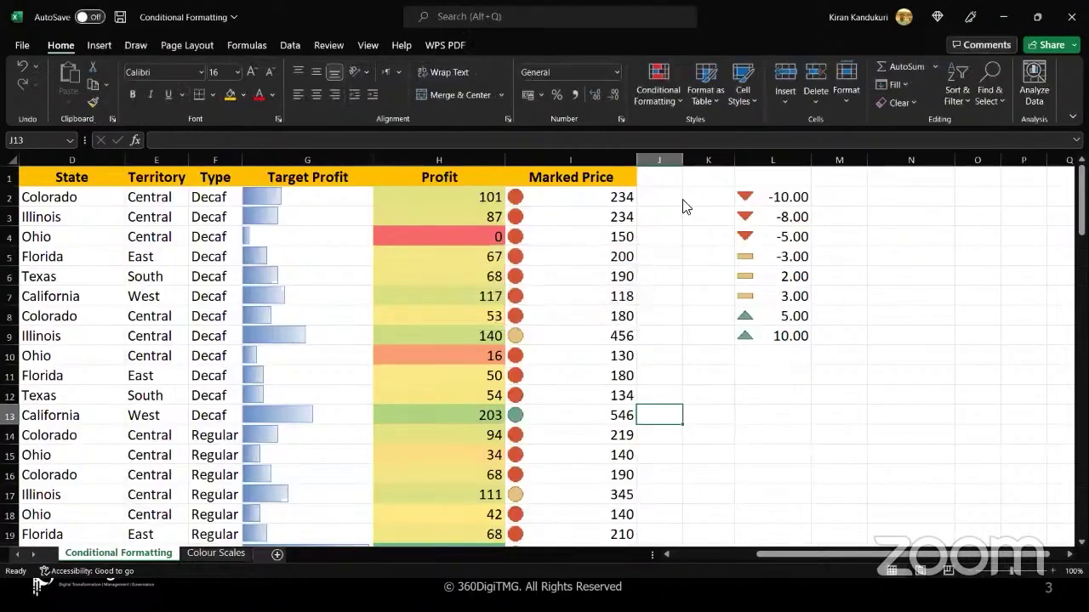
pyautogui.click(1070, 17)
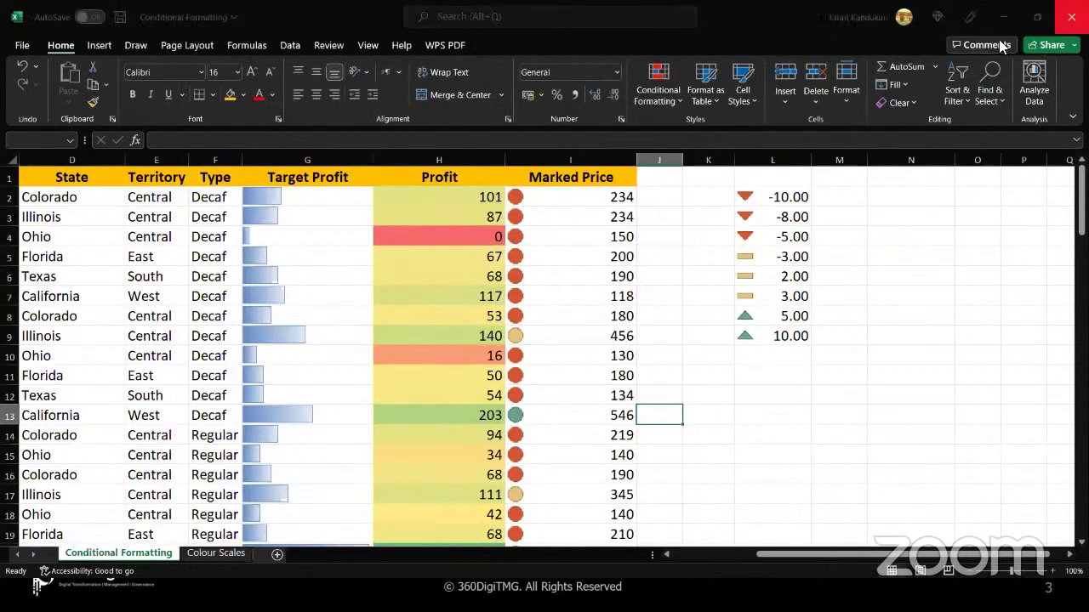
pyautogui.click(544, 328)
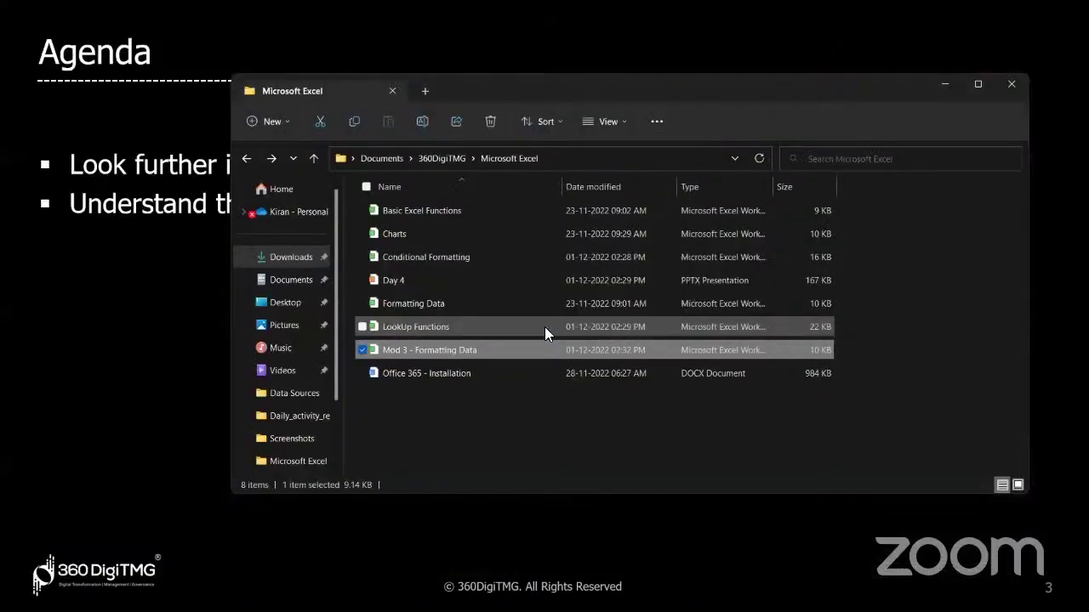
# Open the LookUp Functions workbook and auto-fit the widths of columns A to H on the LookUp - Data sheet.
pyautogui.doubleClick(508, 328)
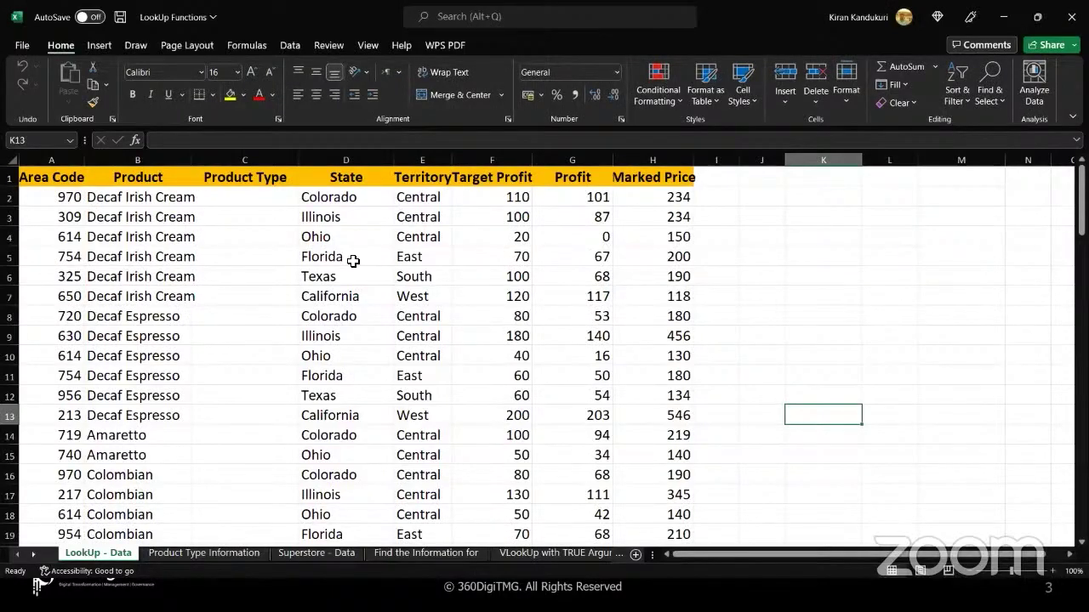
pyautogui.click(268, 249)
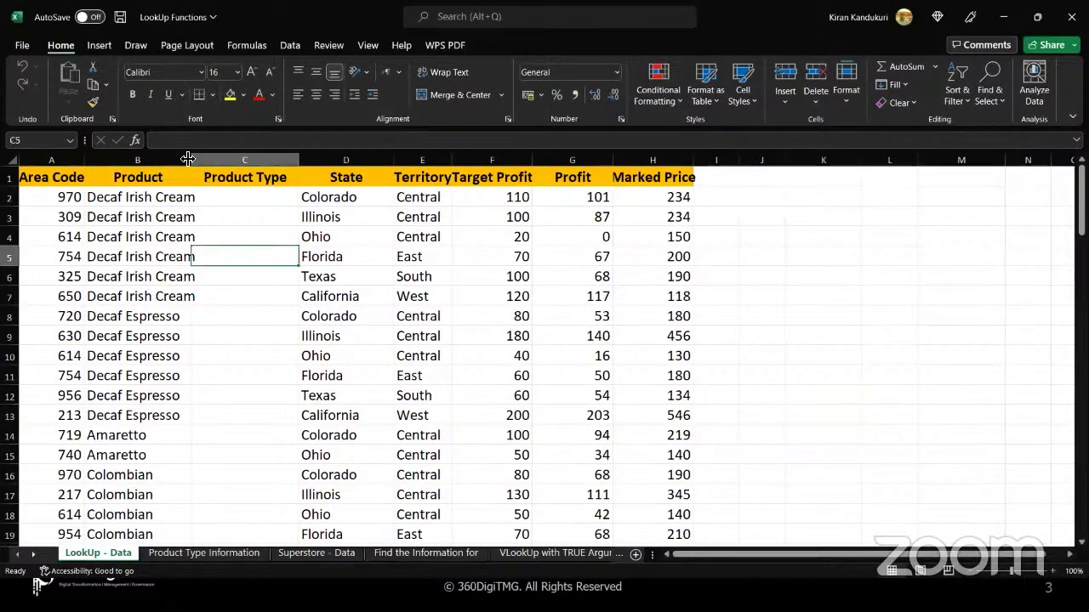
pyautogui.moveTo(194, 158); pyautogui.dragTo(704, 157)
pyautogui.click(51, 160)
pyautogui.doubleClick(703, 157)
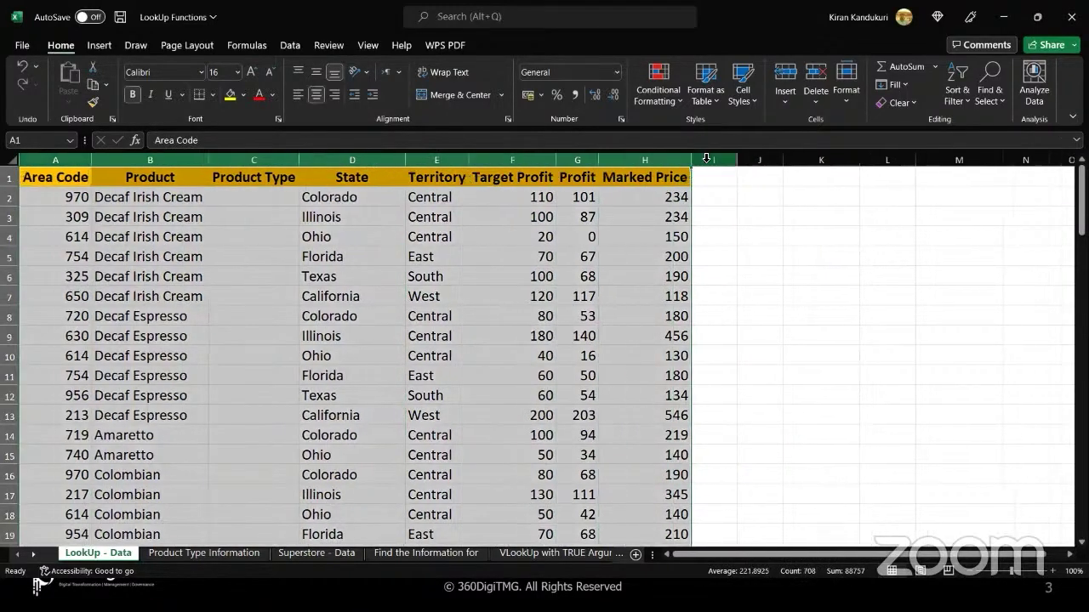
pyautogui.click(586, 267)
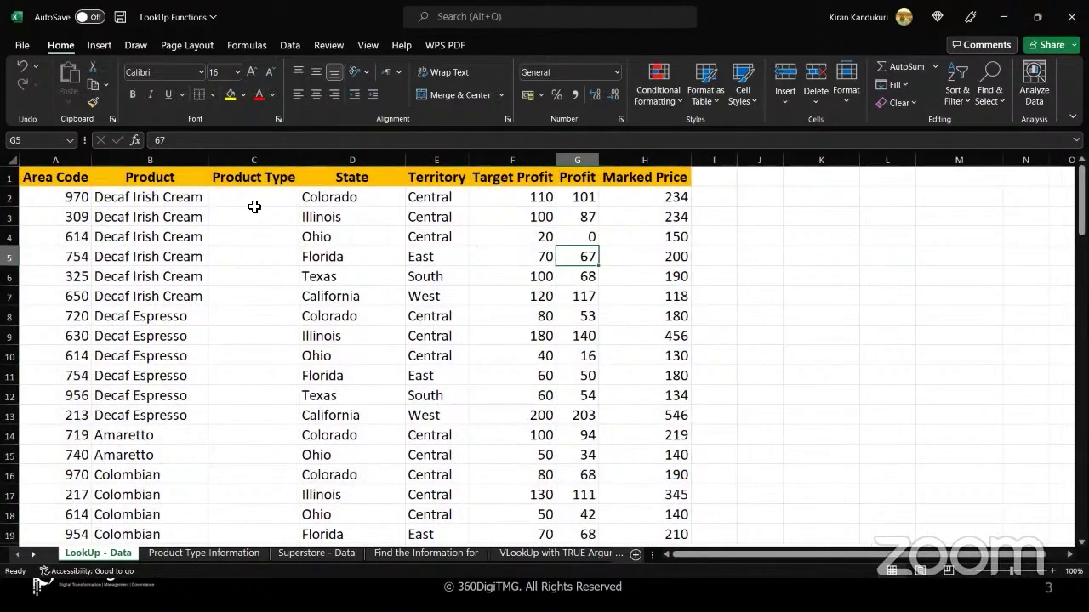
# Review the Product, State, profit and price entries on LookUp - Data and the empty Product Type column.
pyautogui.click(197, 201)
pyautogui.moveTo(194, 216); pyautogui.dragTo(196, 395)
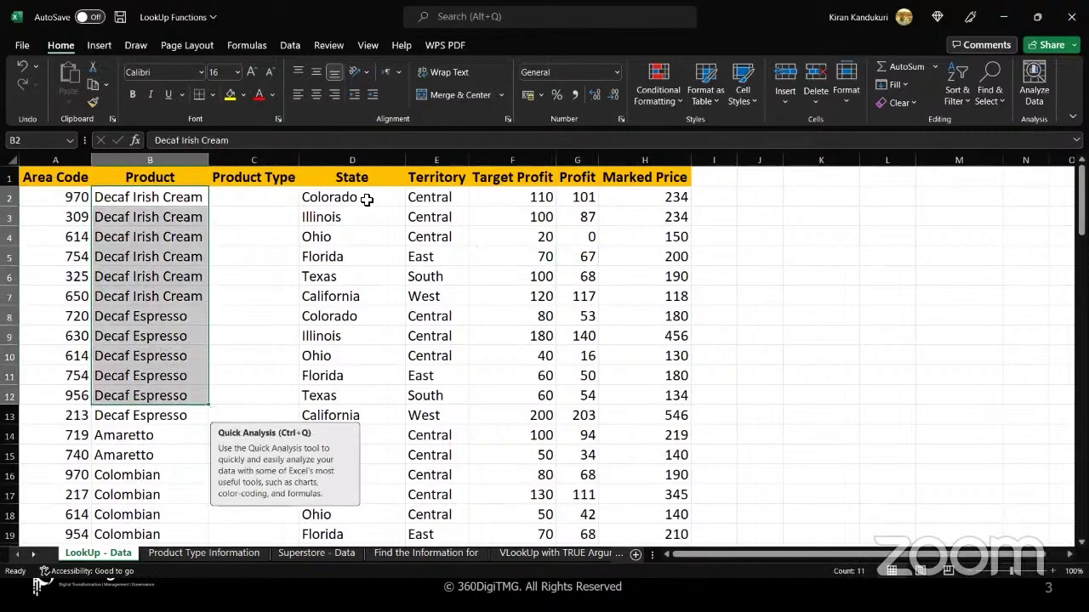
pyautogui.moveTo(365, 199); pyautogui.dragTo(366, 364)
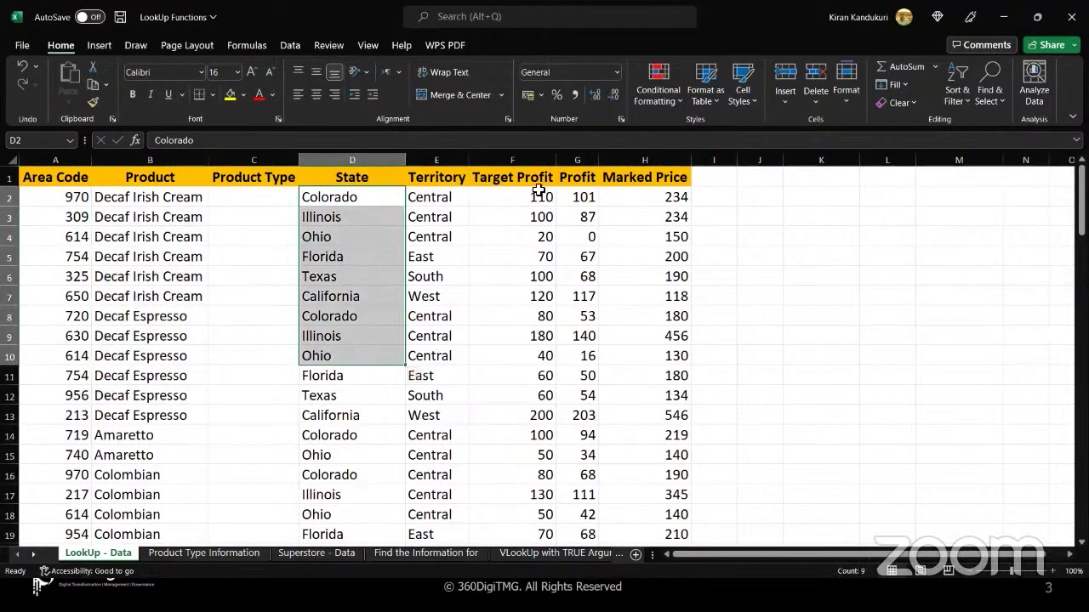
pyautogui.moveTo(538, 190); pyautogui.dragTo(650, 318)
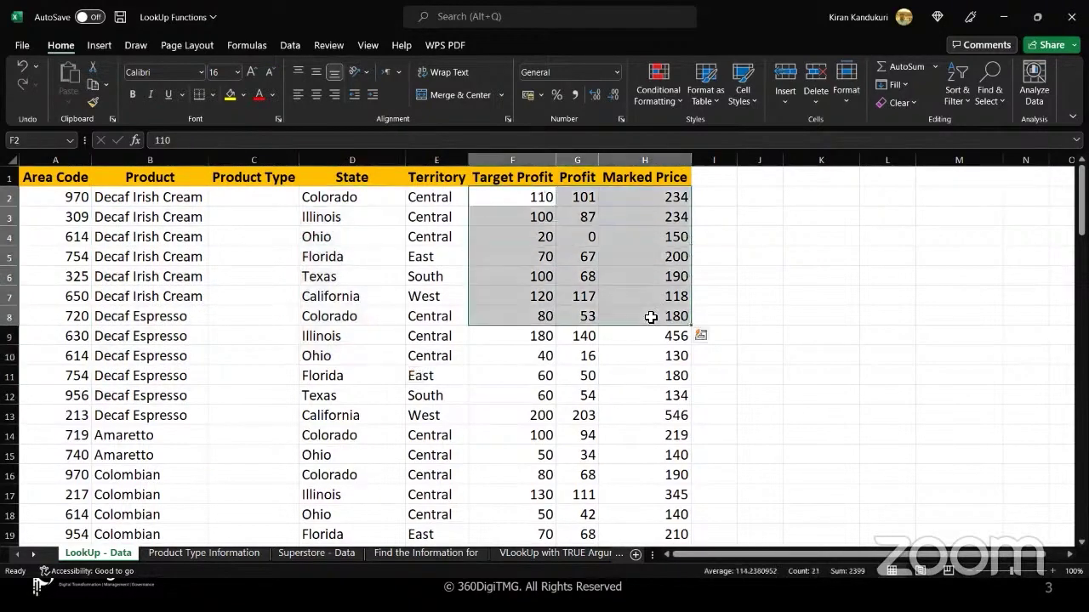
pyautogui.click(651, 317)
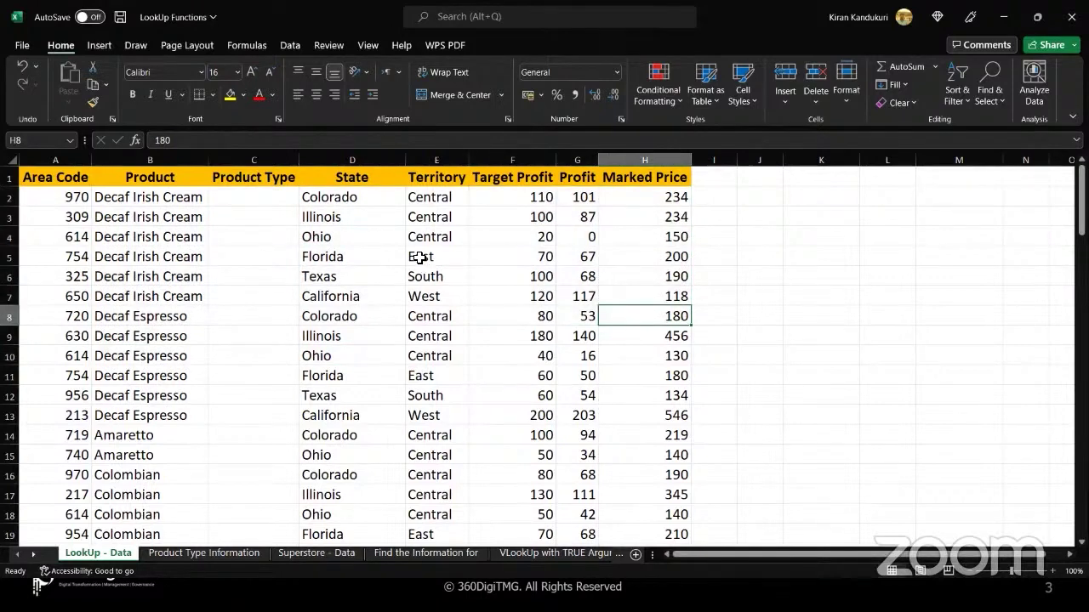
pyautogui.click(281, 203)
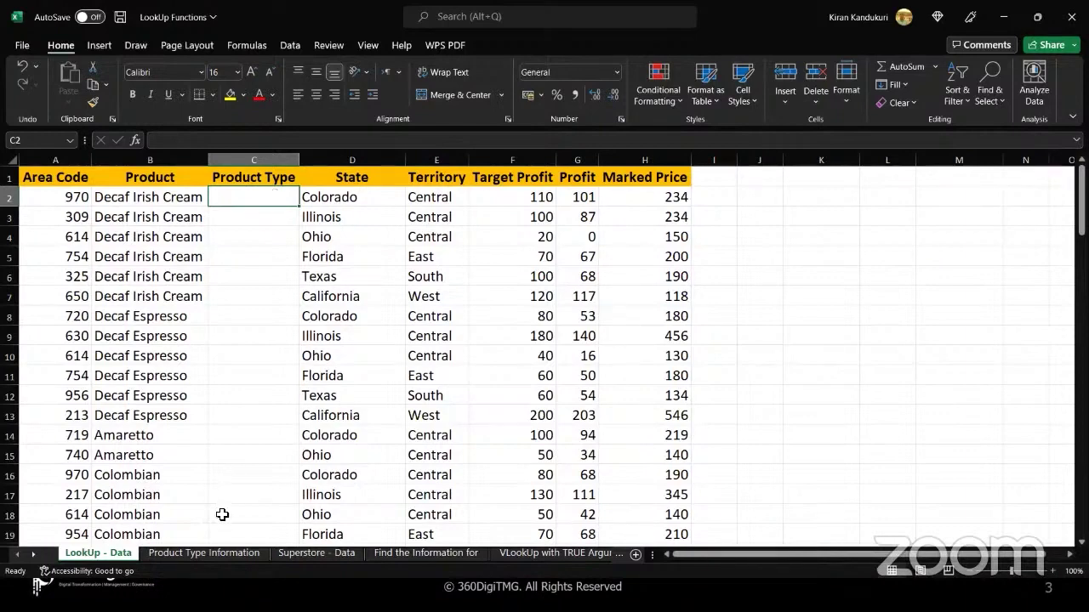
# Examine the product-to-type list on the Product Type Information sheet and the blank Product Type cells on LookUp - Data.
pyautogui.click(215, 553)
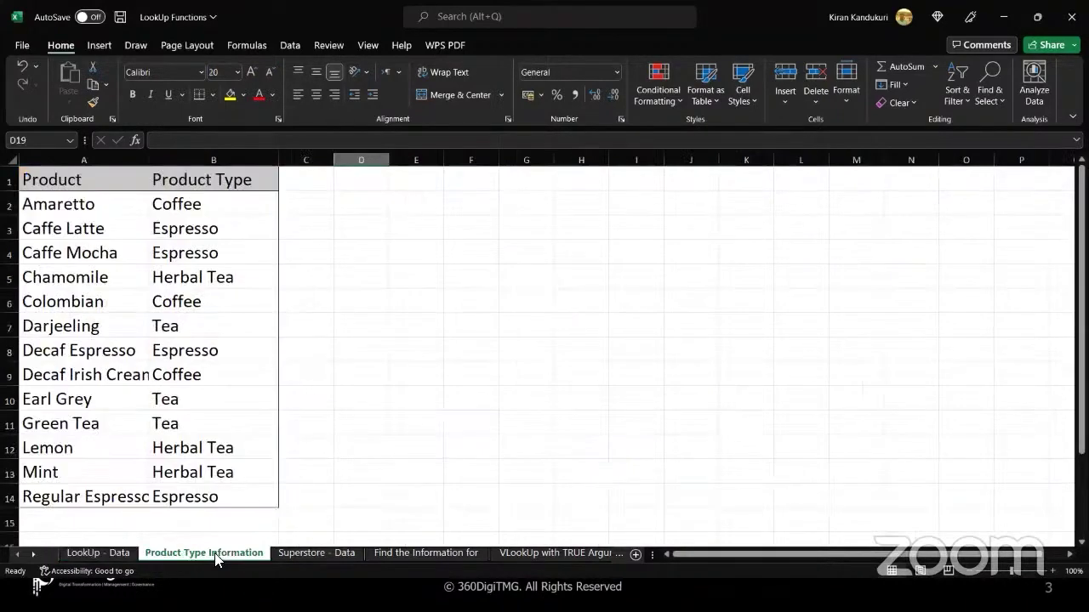
pyautogui.moveTo(121, 208); pyautogui.dragTo(125, 297)
pyautogui.moveTo(238, 206); pyautogui.dragTo(226, 496)
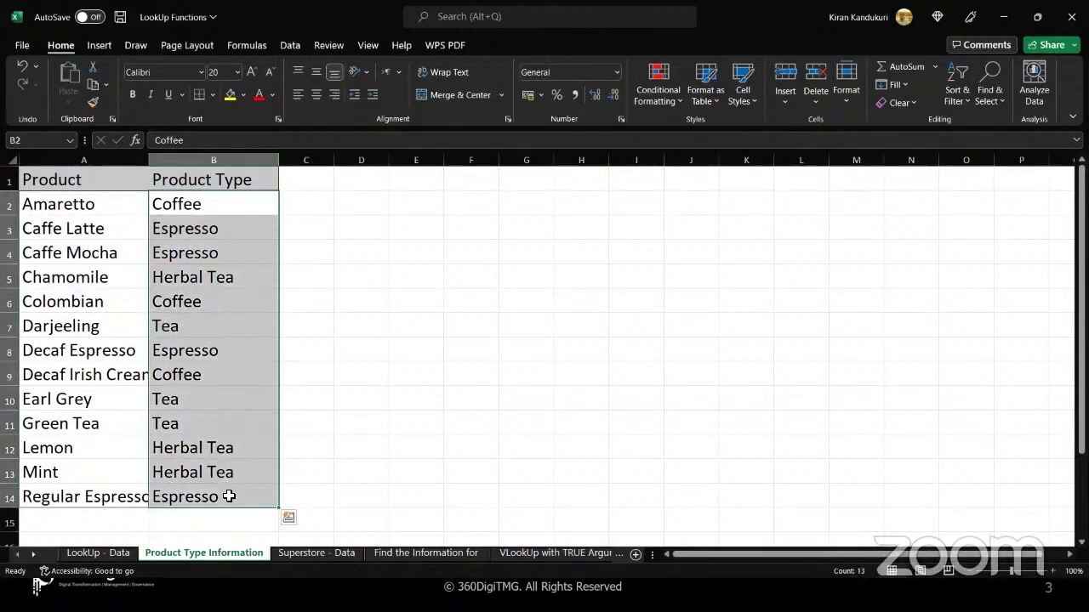
pyautogui.click(265, 208)
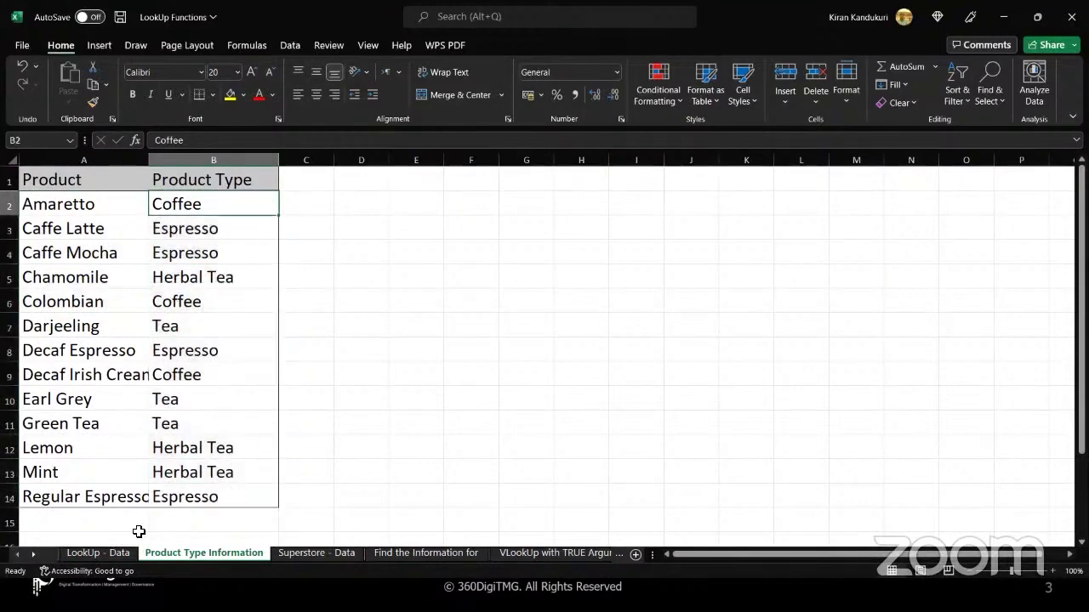
pyautogui.click(105, 556)
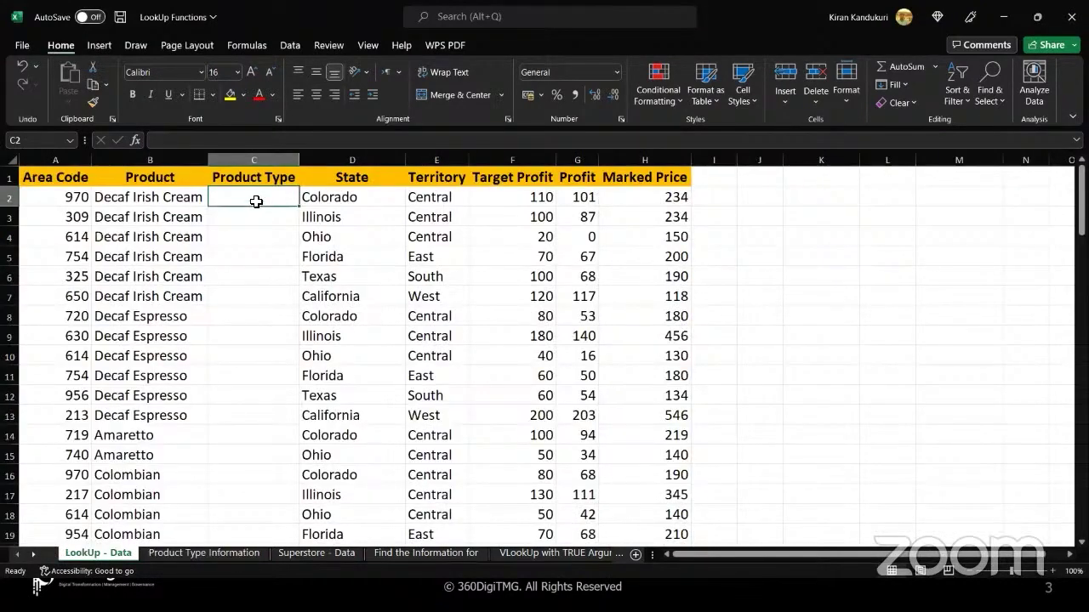
pyautogui.moveTo(256, 201); pyautogui.dragTo(256, 297)
pyautogui.click(256, 298)
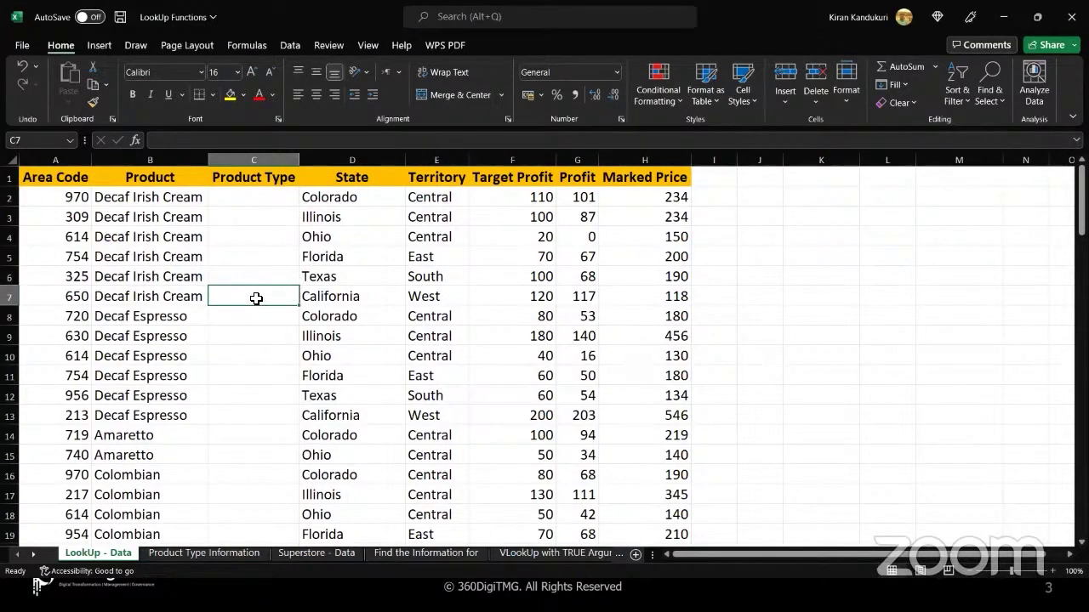
pyautogui.click(261, 200)
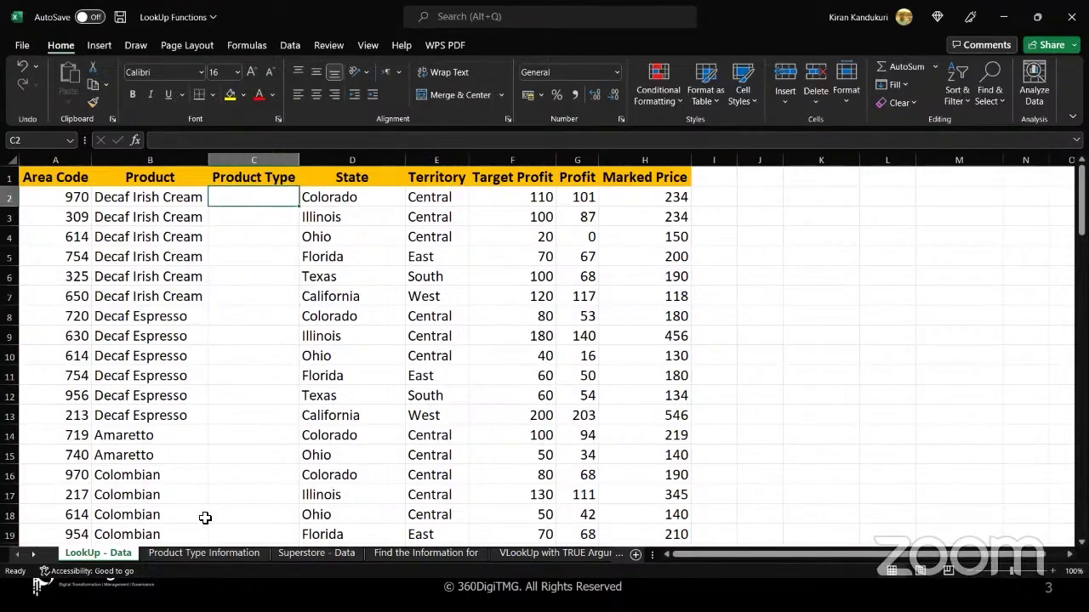
# Compare the types listed in B2:B14 of Product Type Information with the Product Type cells C2:C14 needing values on LookUp - Data.
pyautogui.click(191, 553)
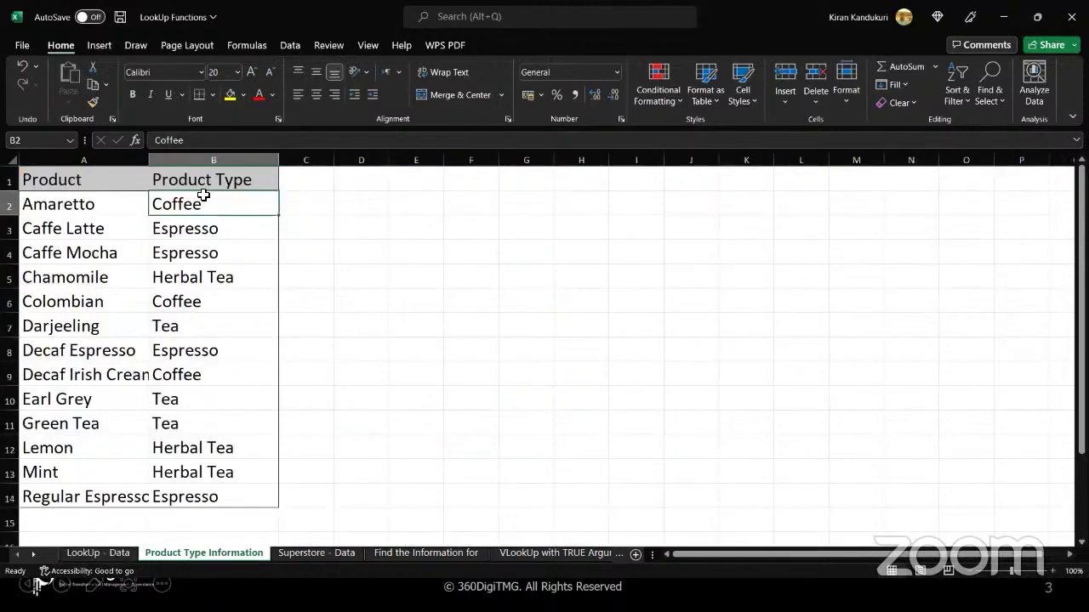
pyautogui.moveTo(204, 197); pyautogui.dragTo(213, 420)
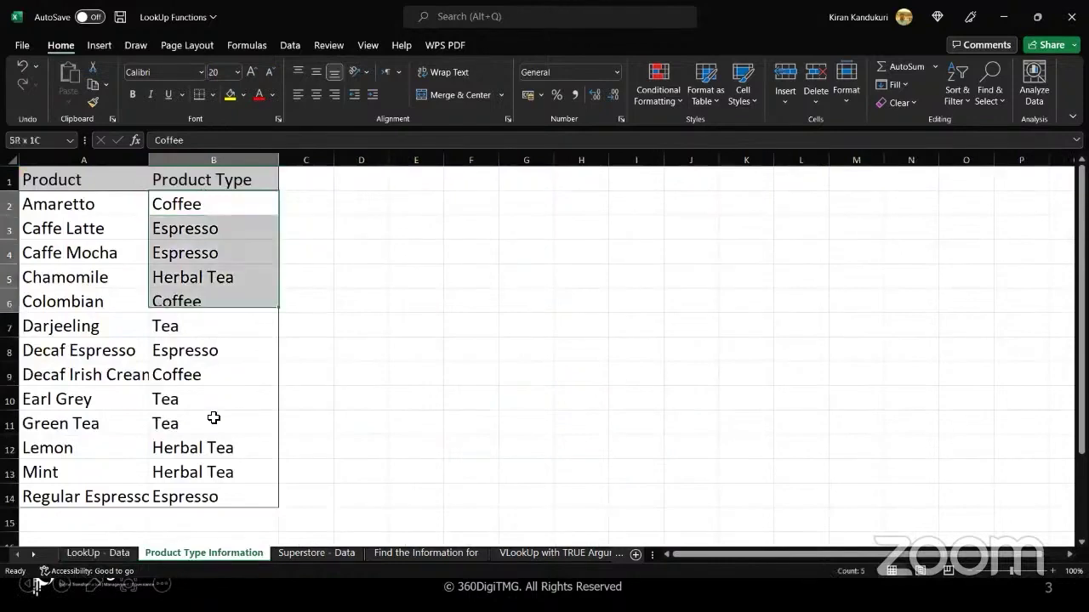
pyautogui.click(123, 205)
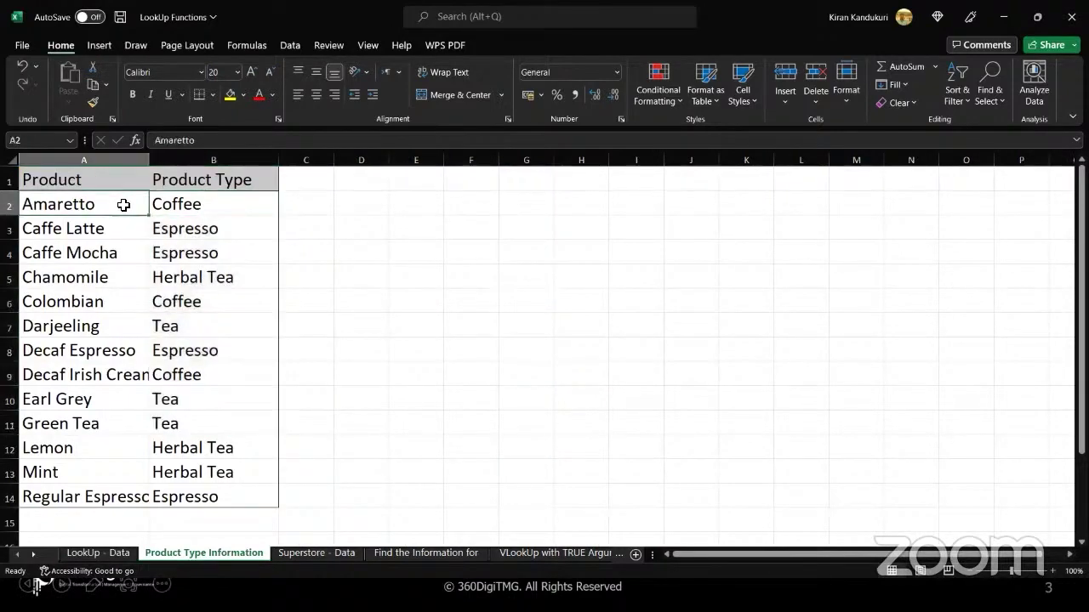
pyautogui.moveTo(233, 207); pyautogui.dragTo(229, 491)
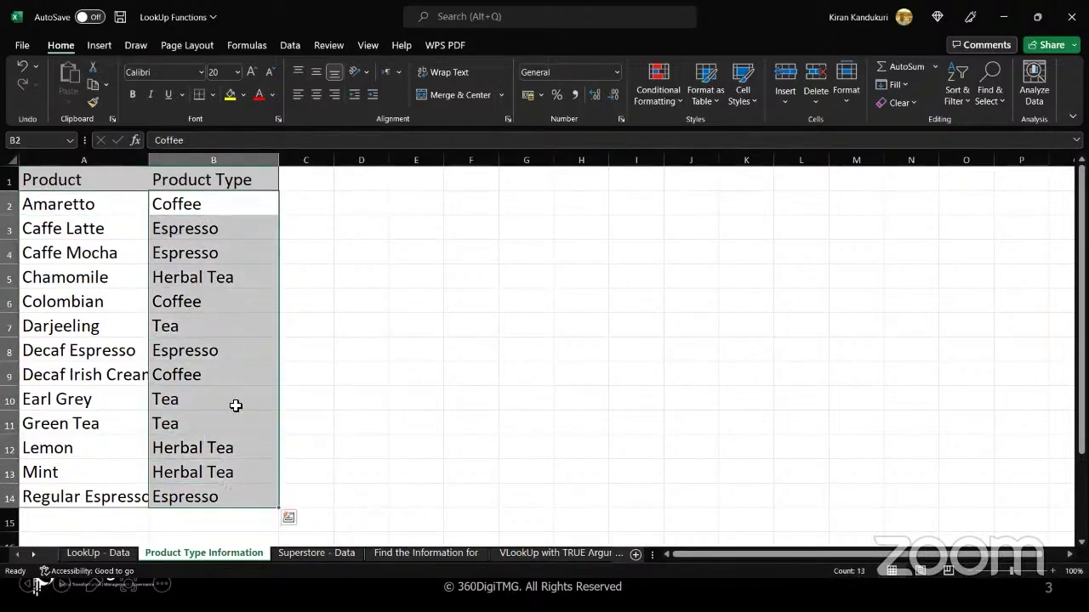
pyautogui.click(210, 259)
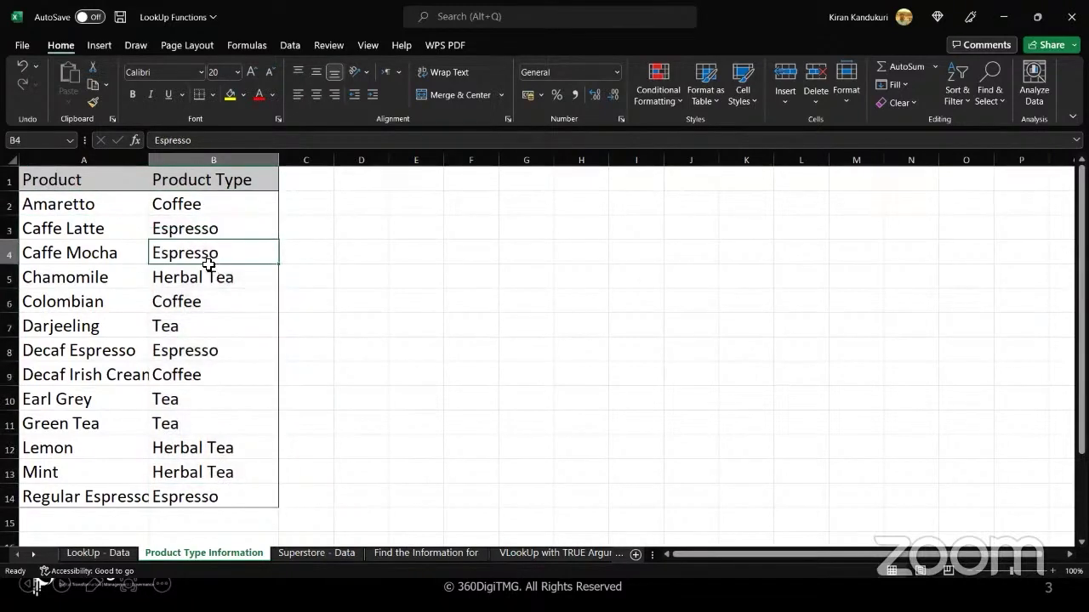
pyautogui.click(114, 556)
pyautogui.moveTo(257, 201); pyautogui.dragTo(253, 435)
pyautogui.click(252, 434)
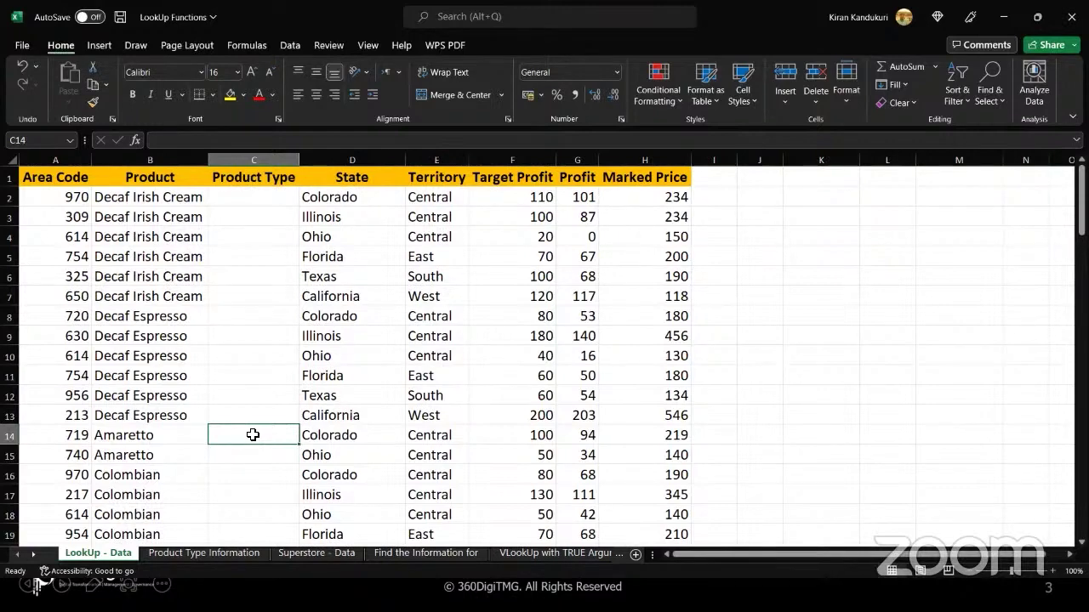
pyautogui.click(256, 197)
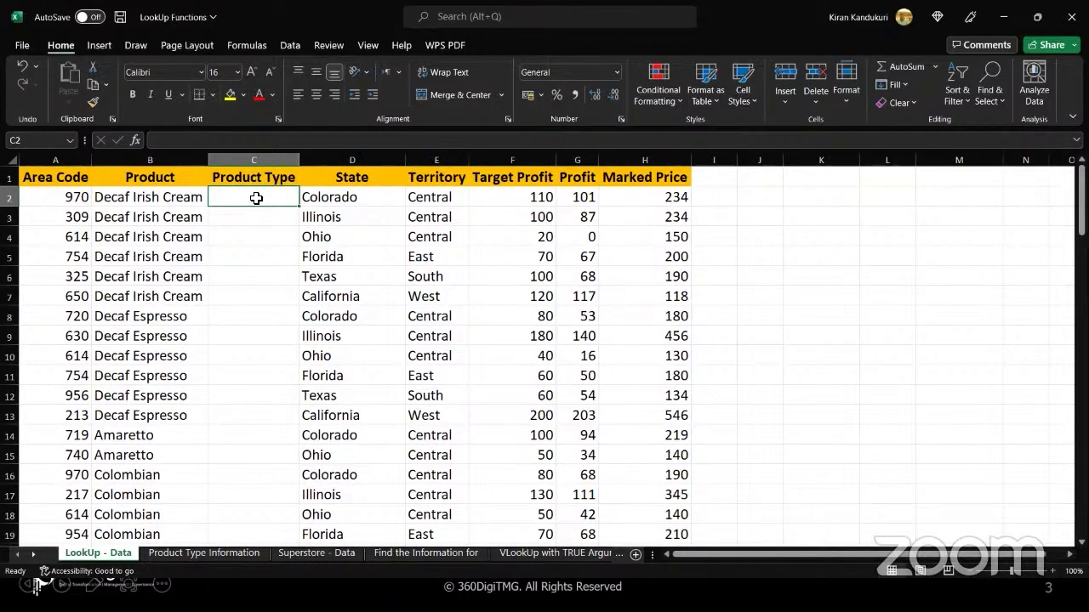
# Check the first product on LookUp - Data against the first product and type on Product Type Information, and return to LookUp - Data.
pyautogui.click(190, 197)
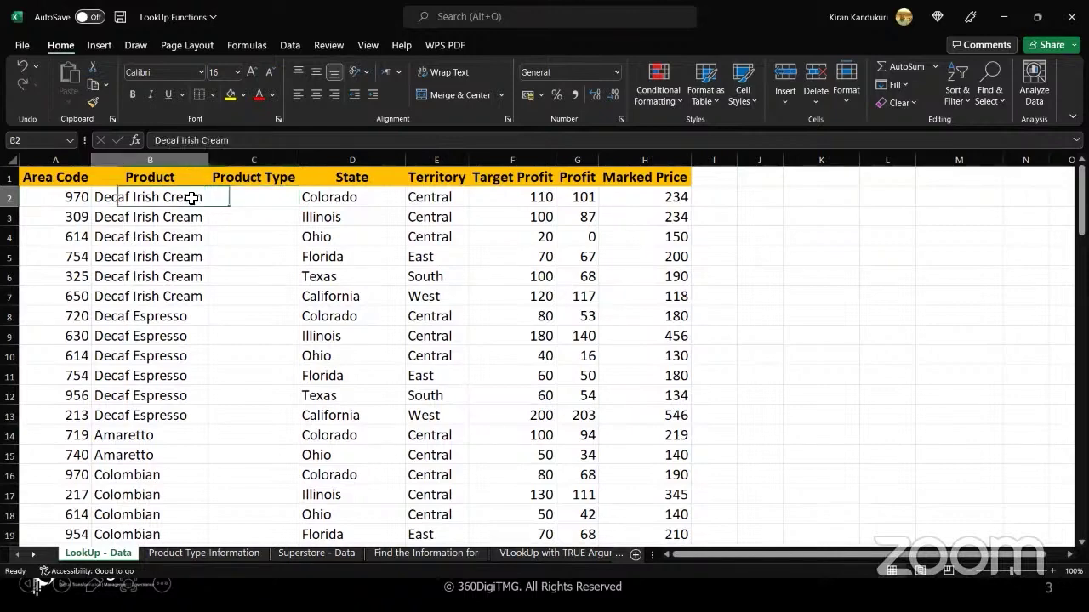
pyautogui.click(178, 560)
pyautogui.click(116, 206)
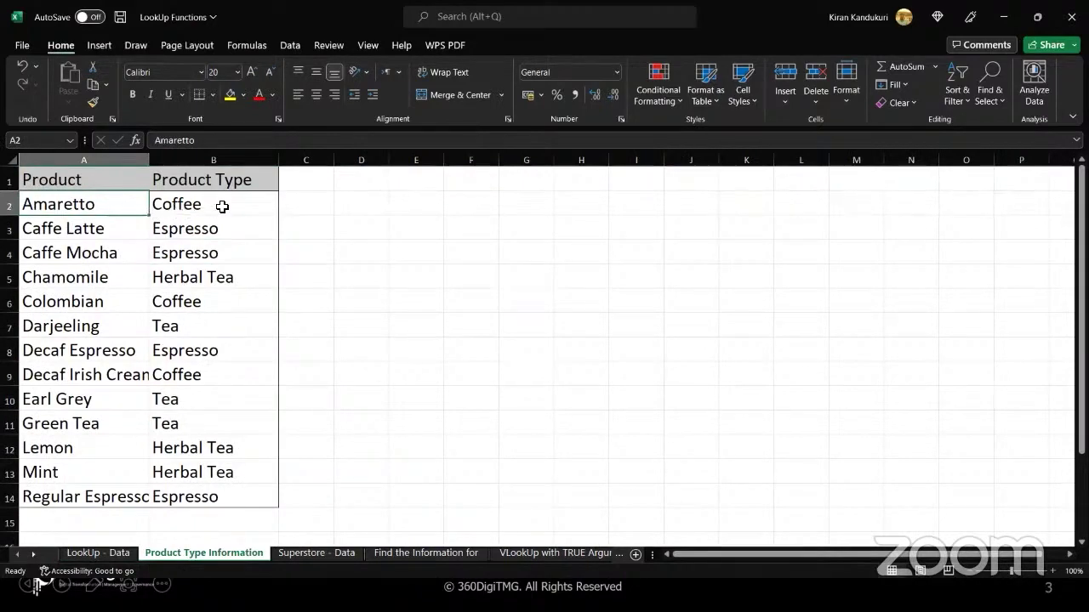
pyautogui.click(222, 207)
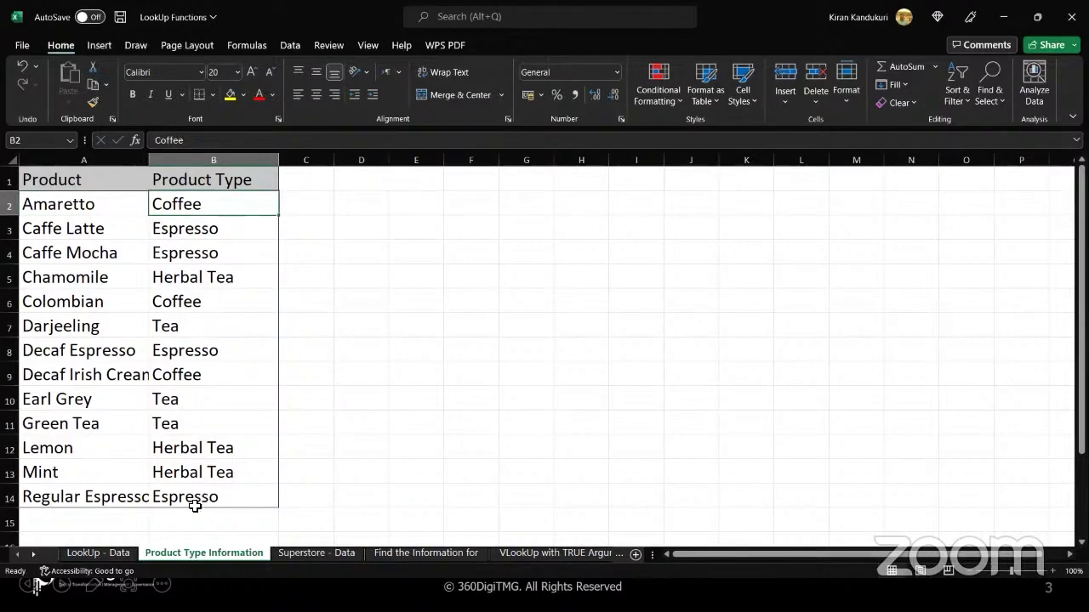
pyautogui.click(93, 556)
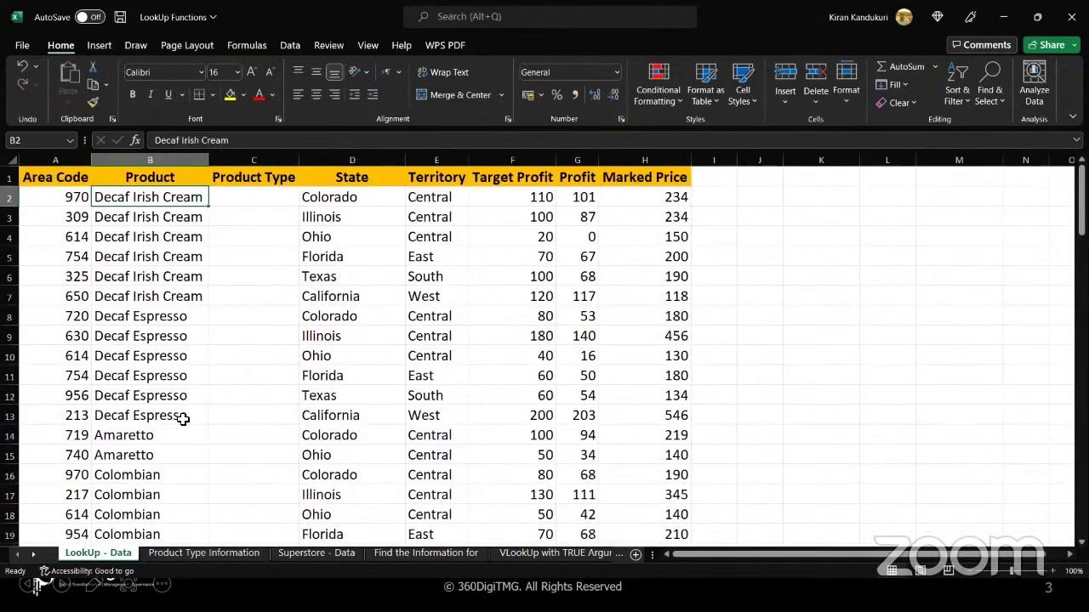
# Widen the Product Type column on LookUp - Data to roughly three times its width, with C2 selected.
pyautogui.click(266, 204)
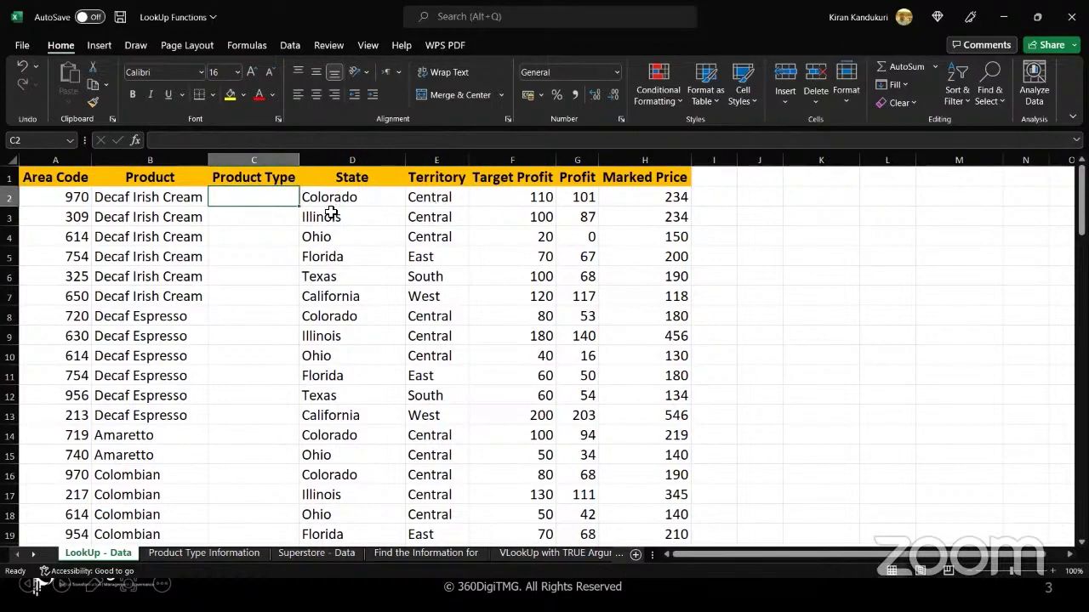
pyautogui.click(266, 209)
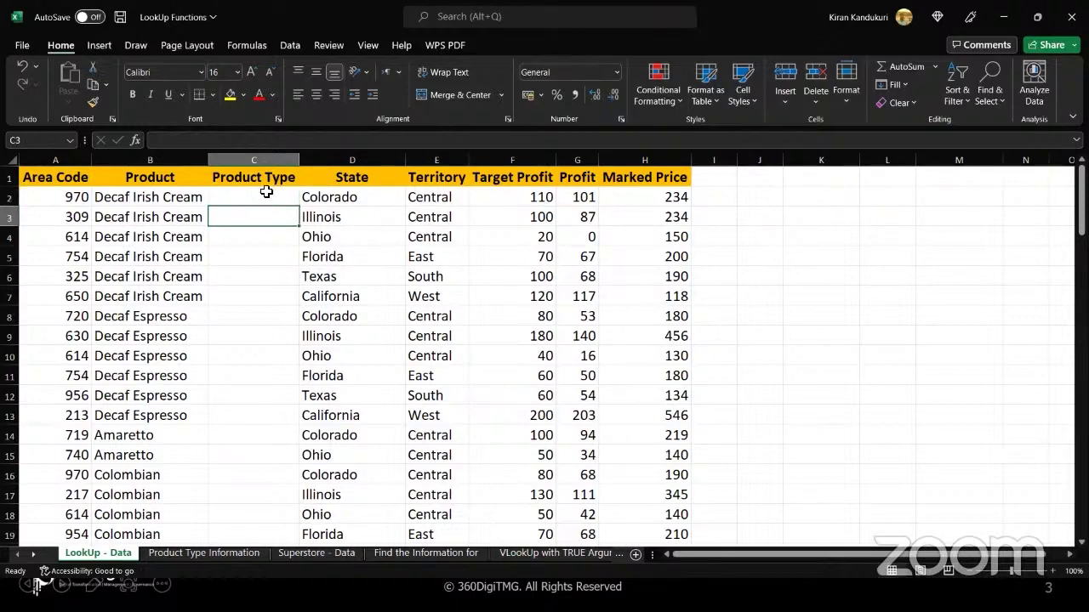
pyautogui.click(265, 188)
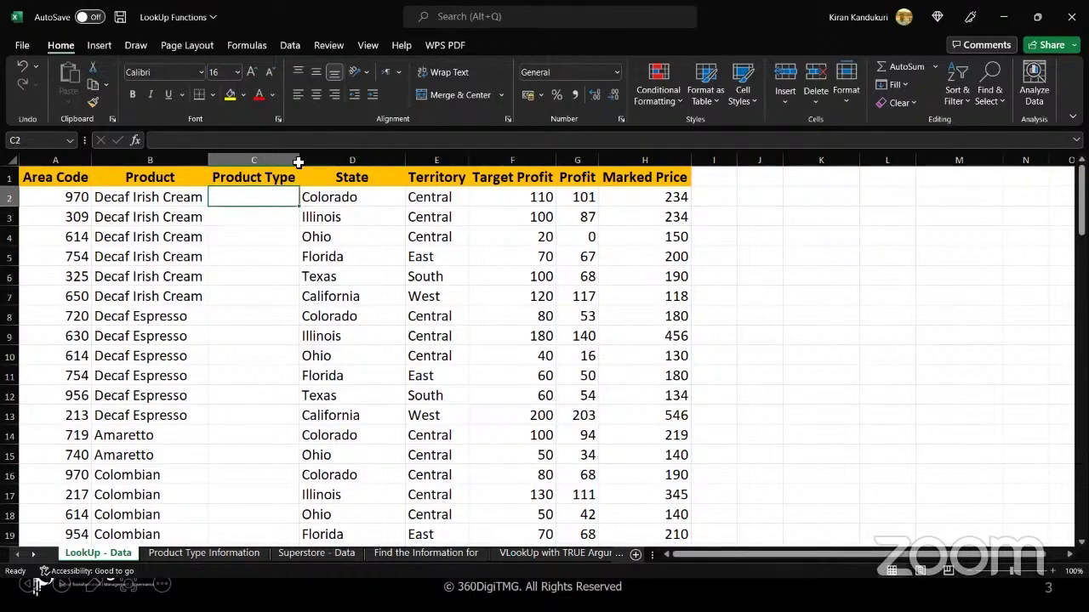
pyautogui.moveTo(300, 159); pyautogui.dragTo(512, 144)
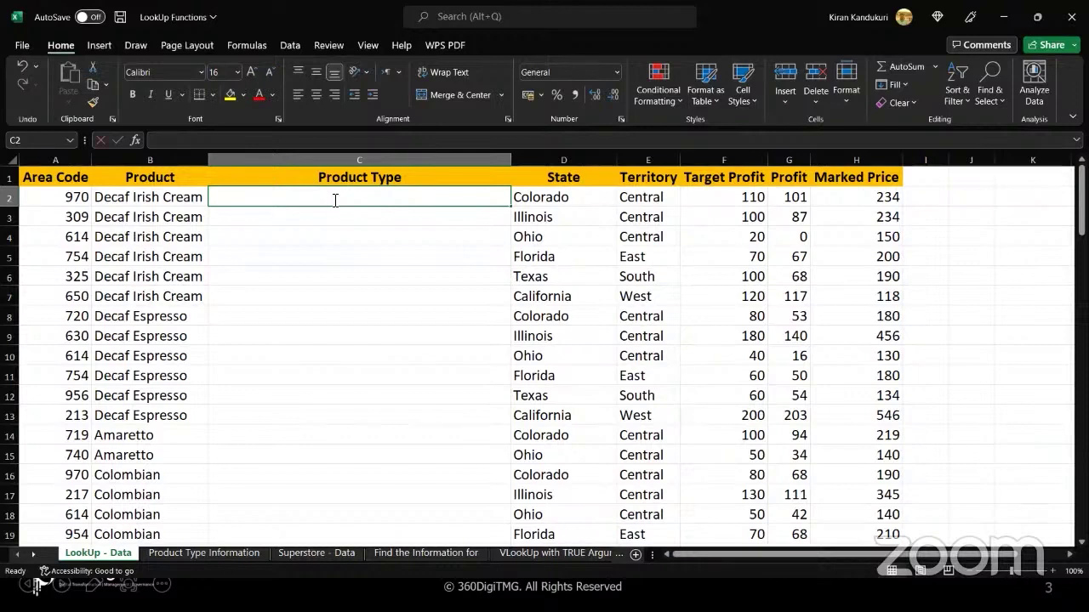
# Start a VLOOKUP formula in C2 with the product in B2 as the lookup value.
pyautogui.write('=vloo')
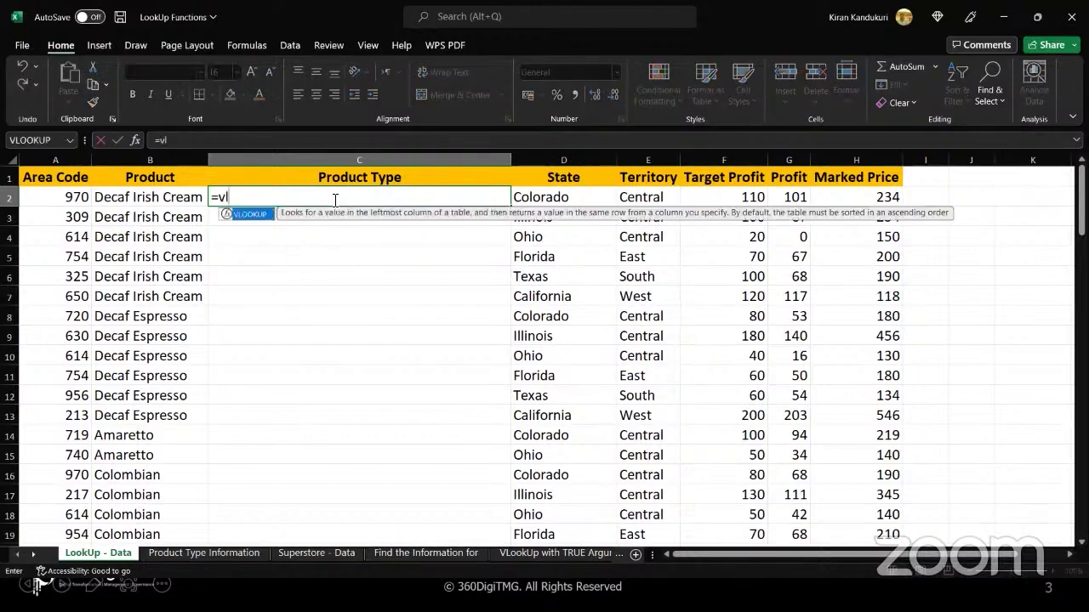
pyautogui.doubleClick(254, 215)
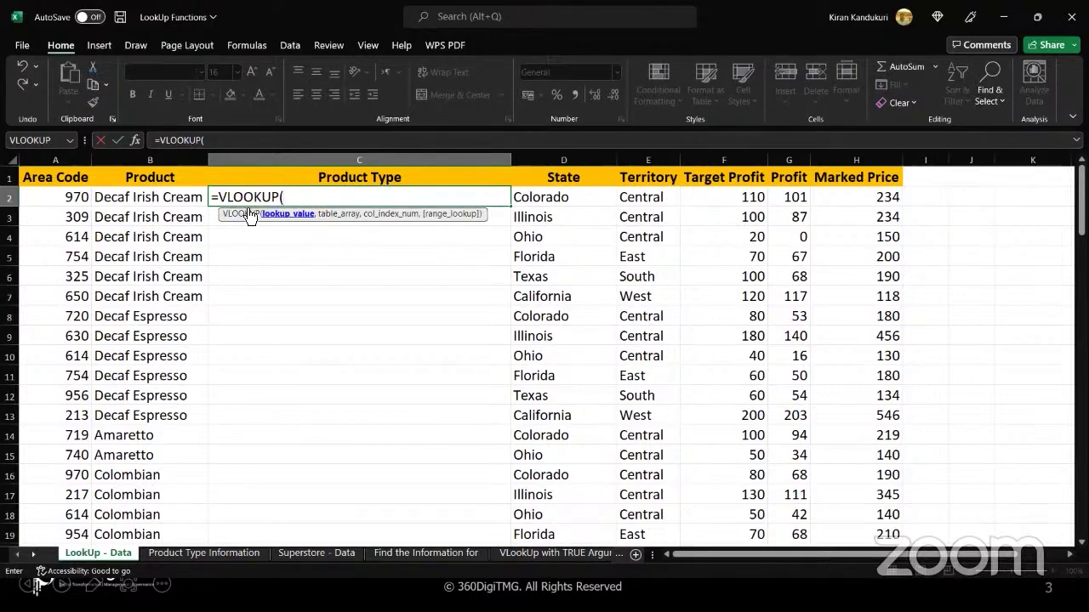
pyautogui.click(169, 197)
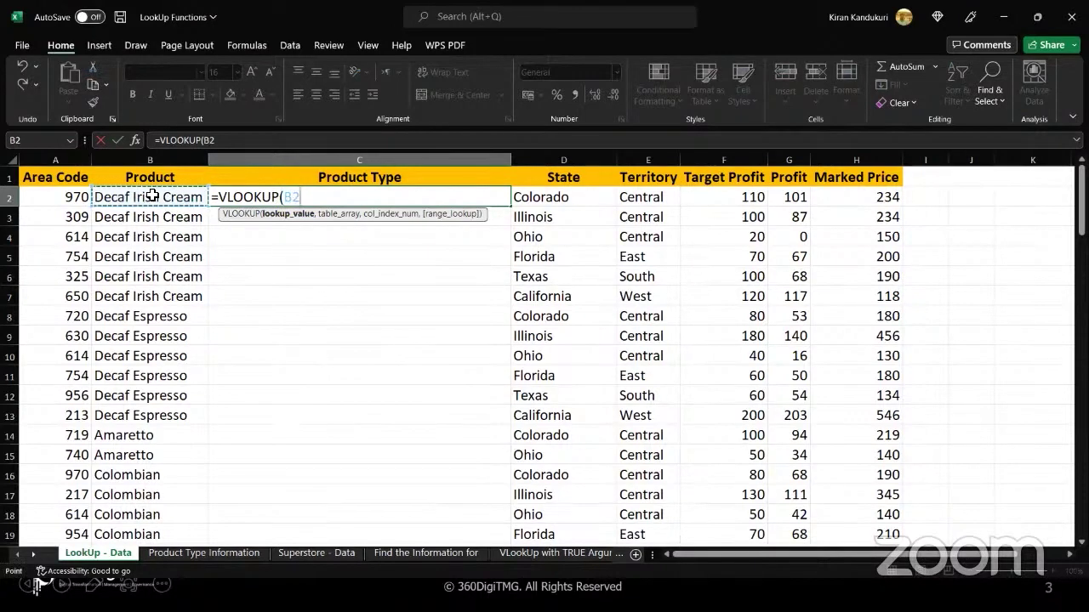
pyautogui.write(',')
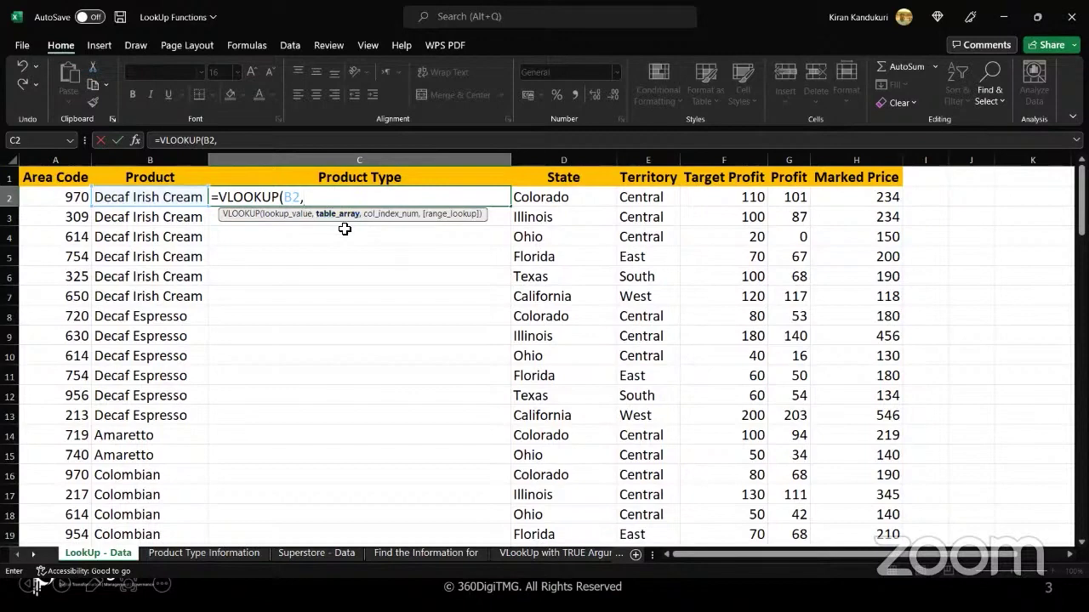
# Set the VLOOKUP table array to A2:B14 on Product Type Information, locked as the absolute range $A$2:$B$14.
pyautogui.click(226, 553)
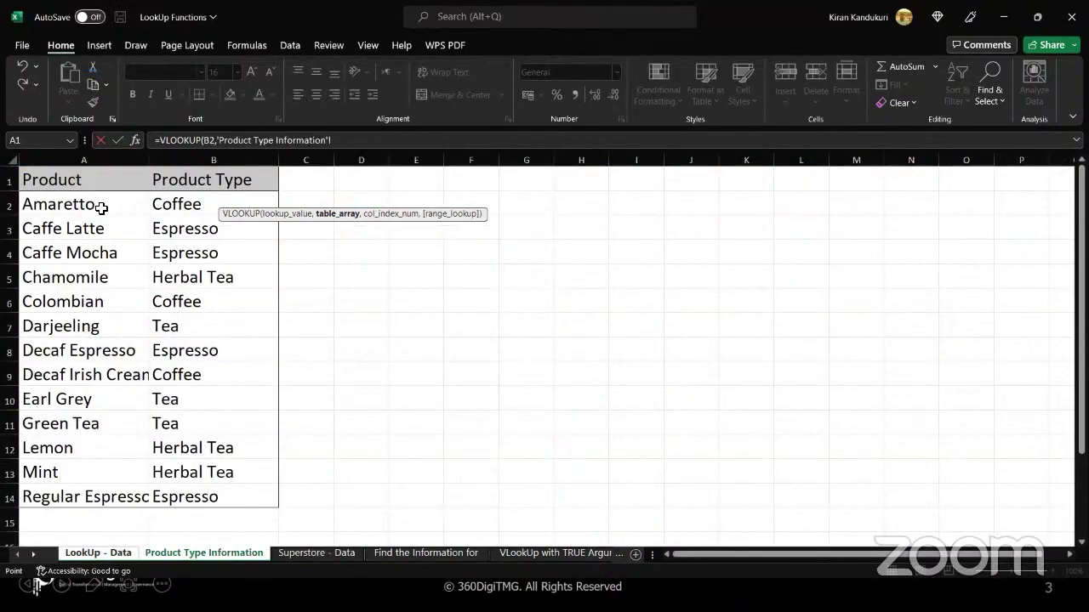
pyautogui.moveTo(101, 209); pyautogui.dragTo(219, 502)
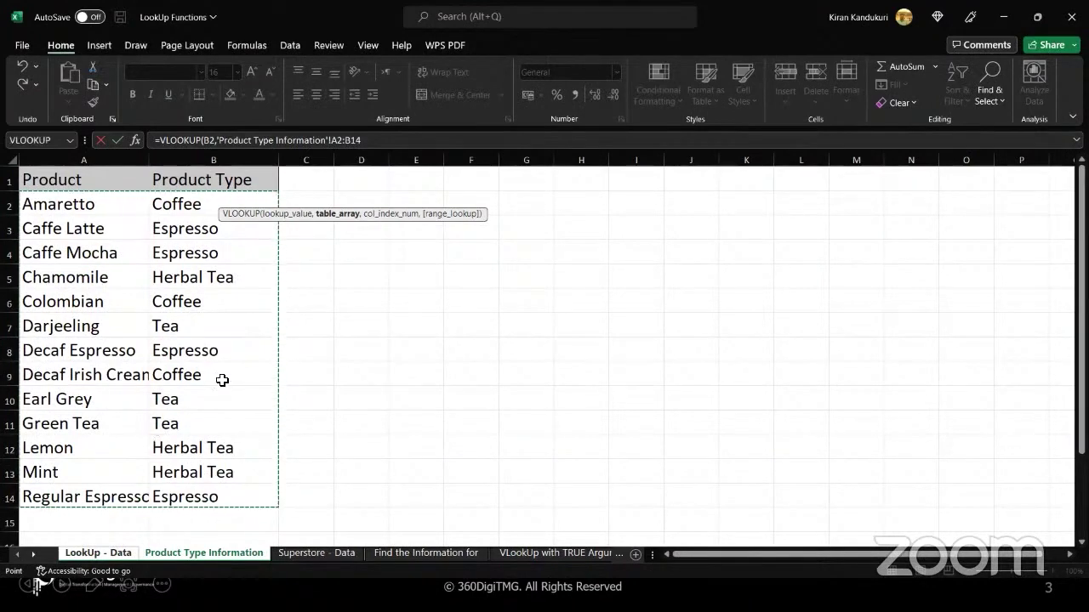
pyautogui.click(376, 142)
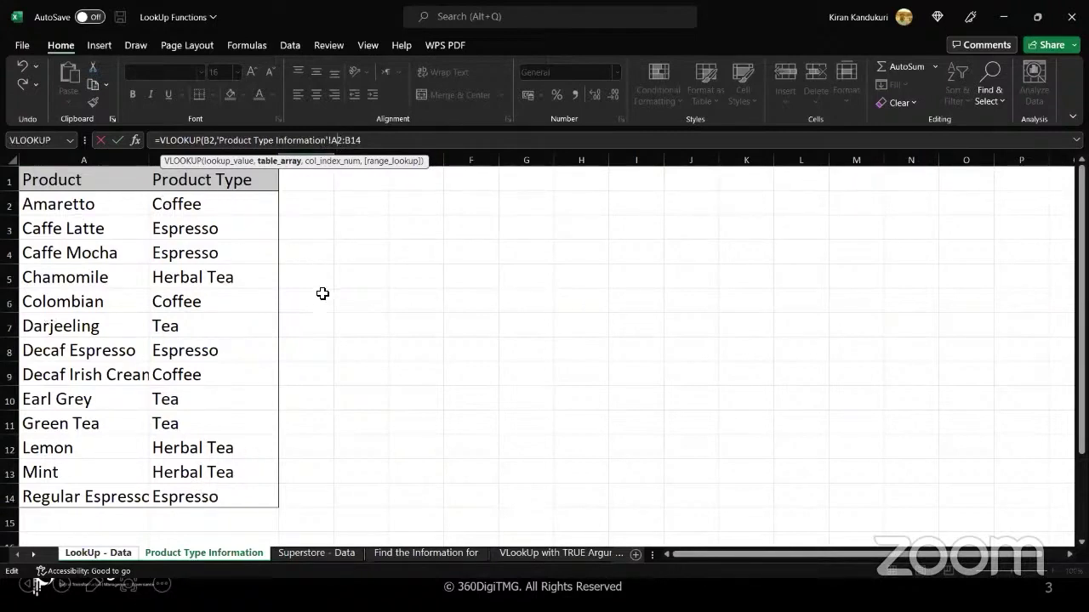
pyautogui.press('F4')
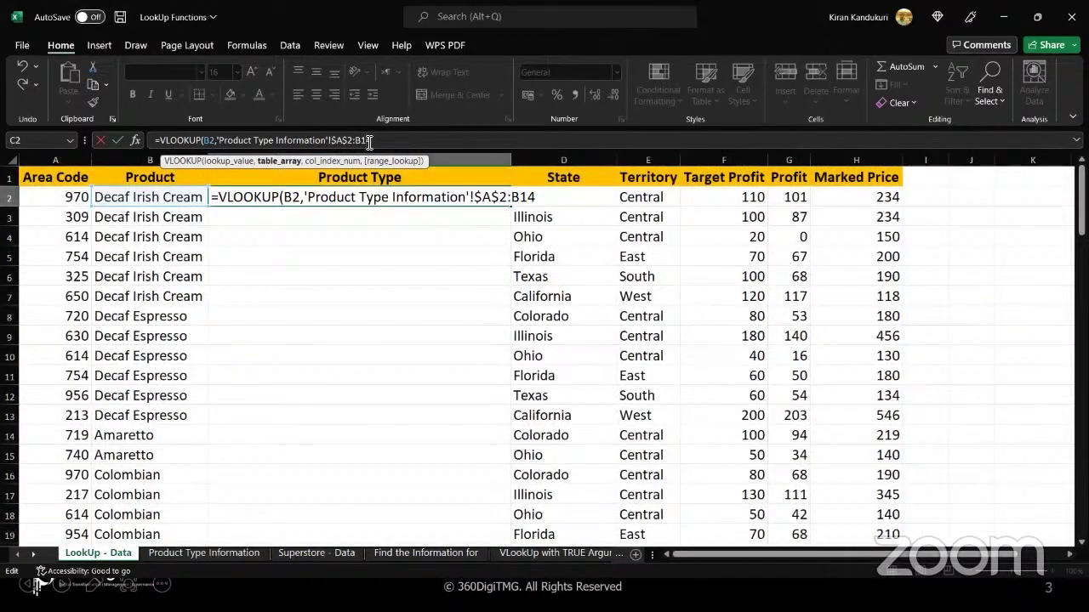
pyautogui.press('F4')
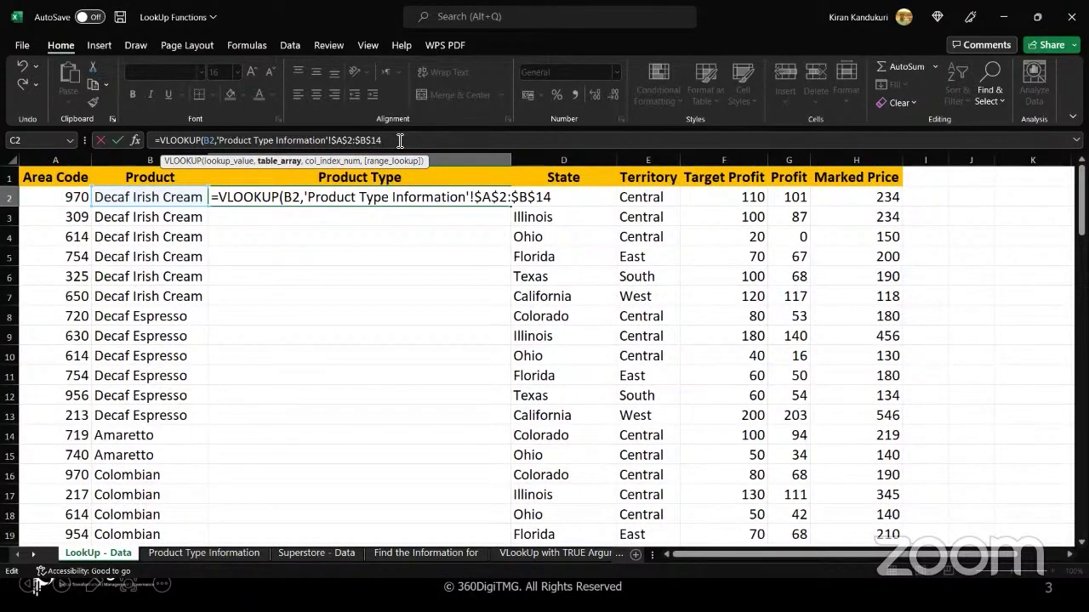
pyautogui.write(',')
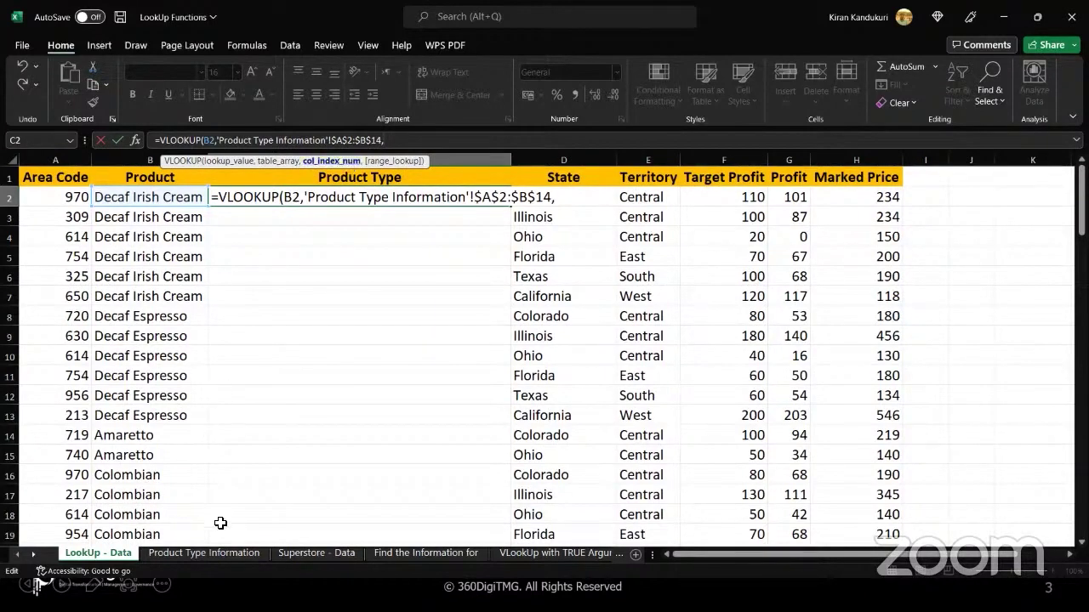
pyautogui.click(221, 556)
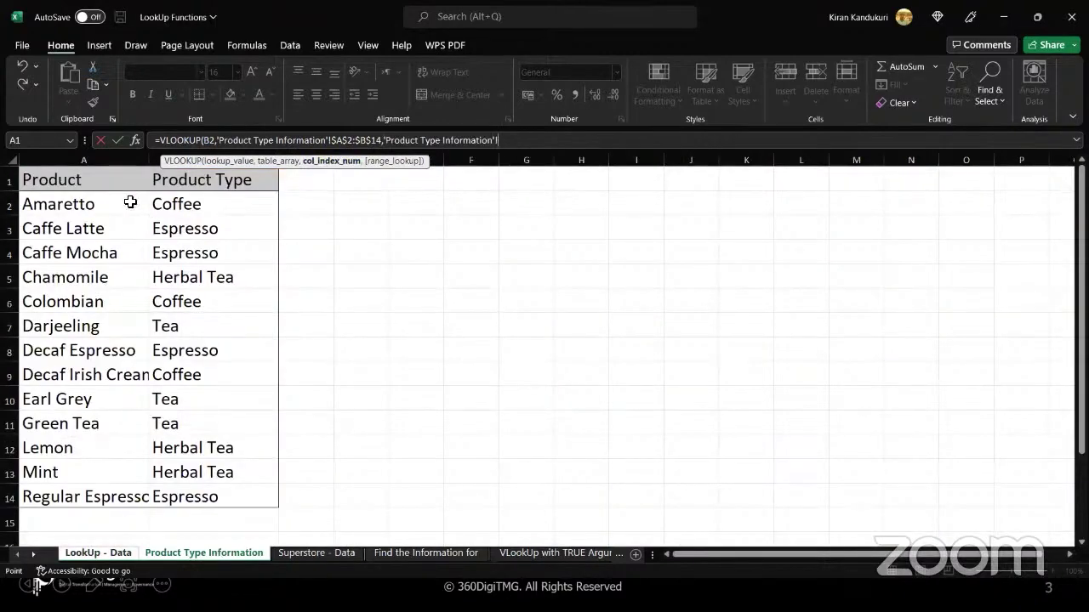
pyautogui.click(114, 555)
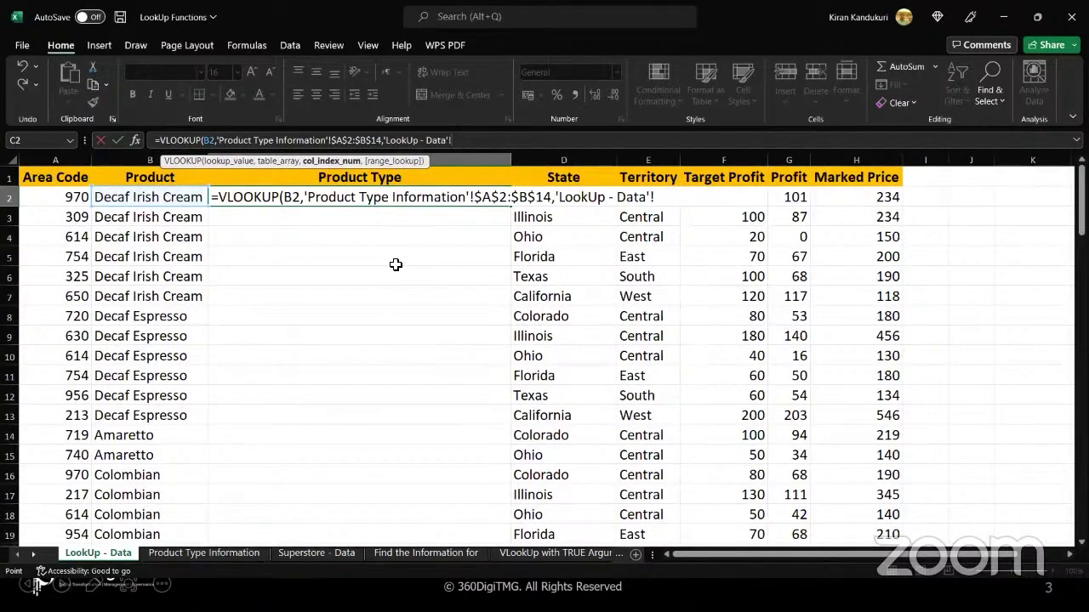
pyautogui.press('BackSpace')
pyautogui.press('BackSpace')
pyautogui.press('BackSpace')
pyautogui.press('BackSpace')
pyautogui.press('BackSpace')
pyautogui.press('BackSpace')
pyautogui.press('BackSpace')
pyautogui.press('BackSpace')
pyautogui.press('BackSpace')
pyautogui.press('BackSpace')
pyautogui.press('BackSpace')
pyautogui.press('BackSpace')
pyautogui.press('BackSpace')
pyautogui.press('BackSpace')
pyautogui.press('BackSpace')
pyautogui.press('BackSpace')
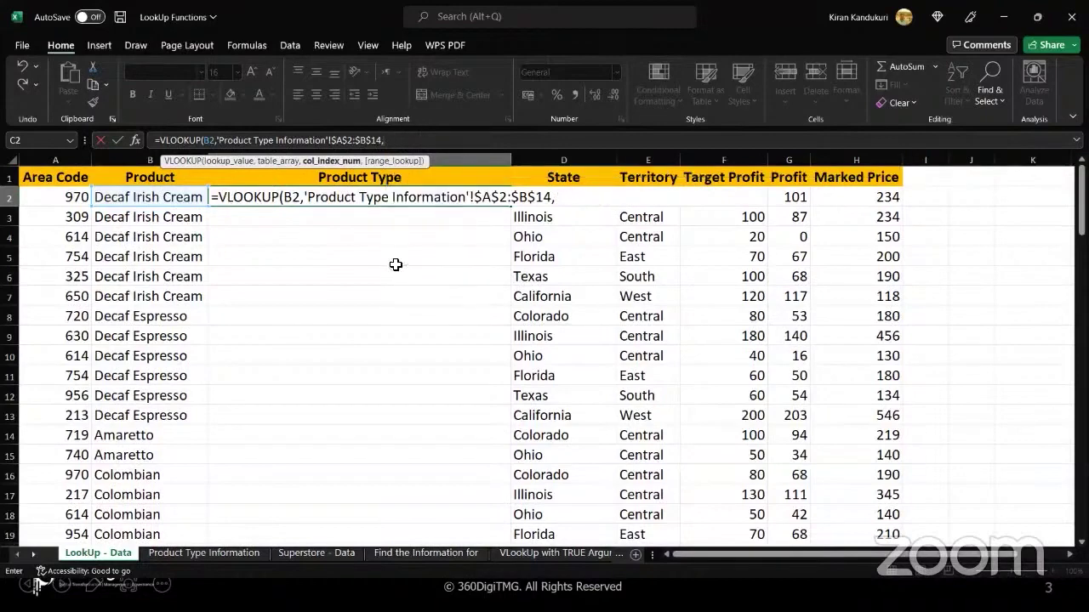
# Complete the C2 VLOOKUP with column index 2 and FALSE for an exact match, and enter the formula.
pyautogui.write('2')
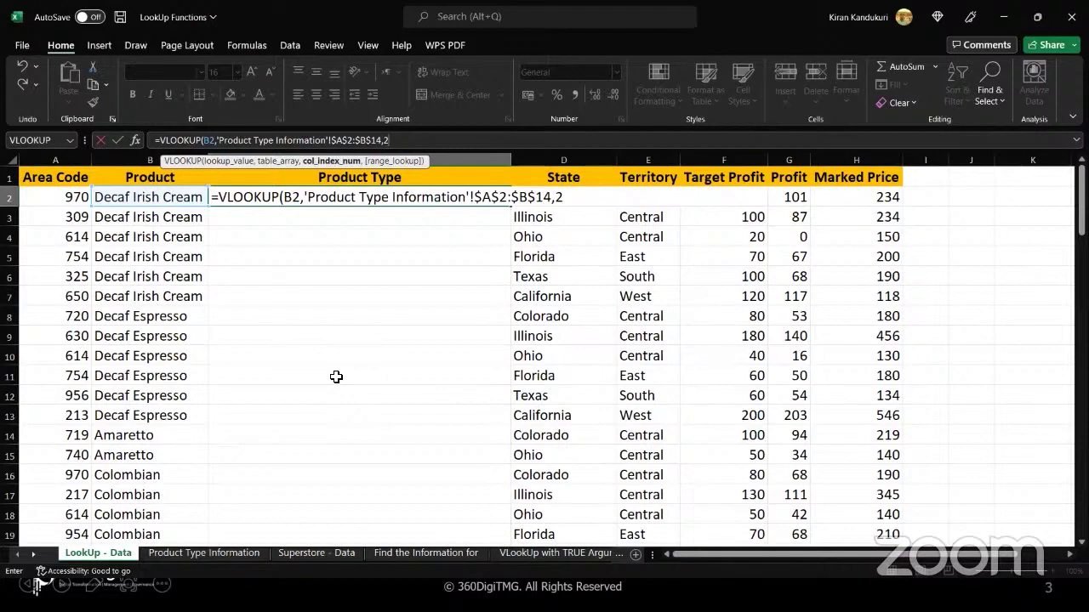
pyautogui.write(',')
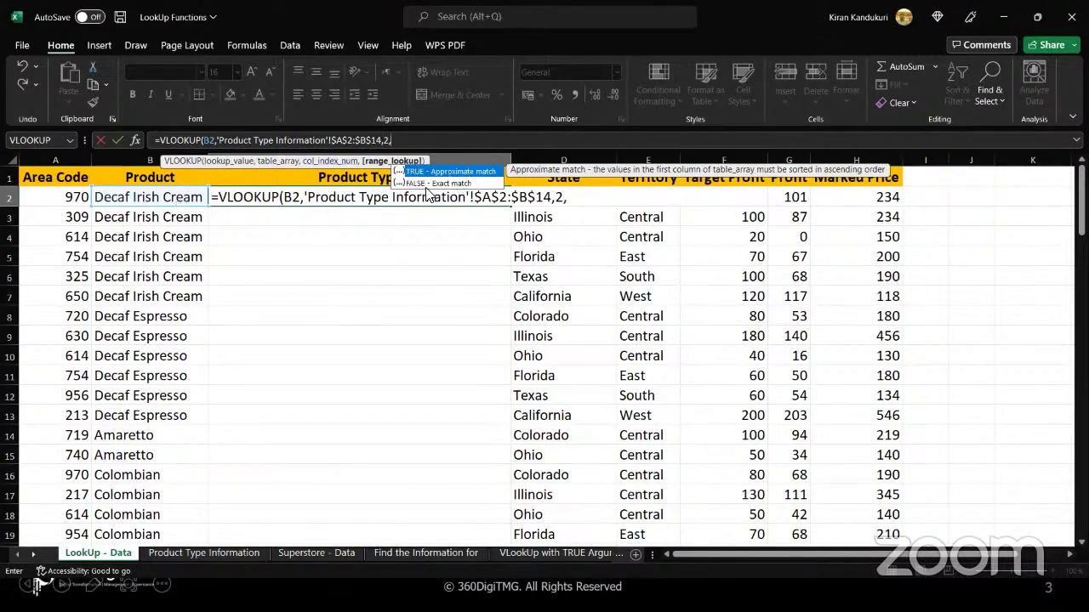
pyautogui.write('false)')
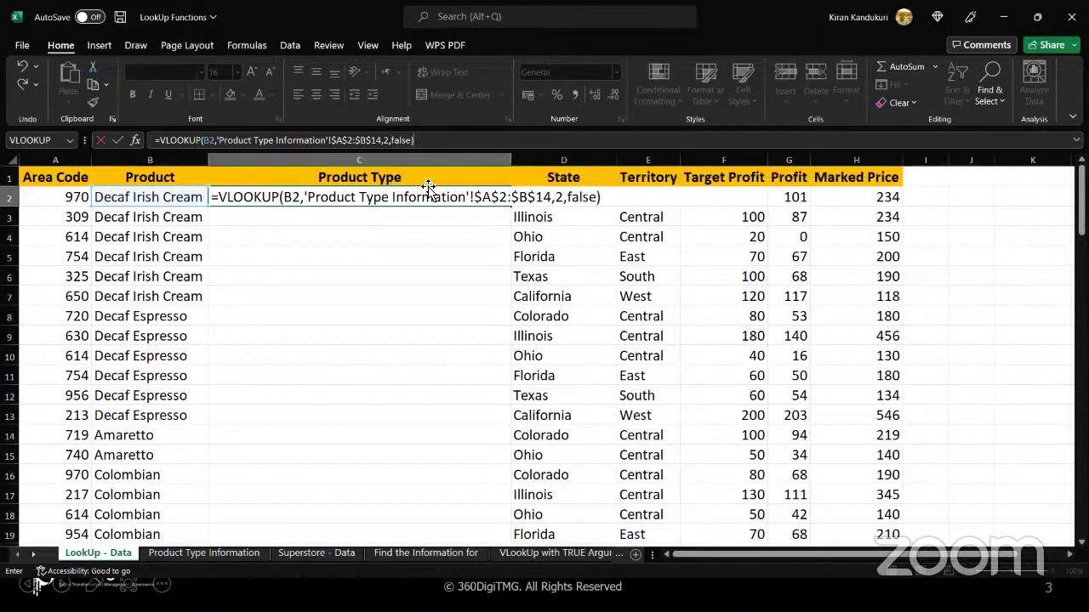
pyautogui.press('Return')
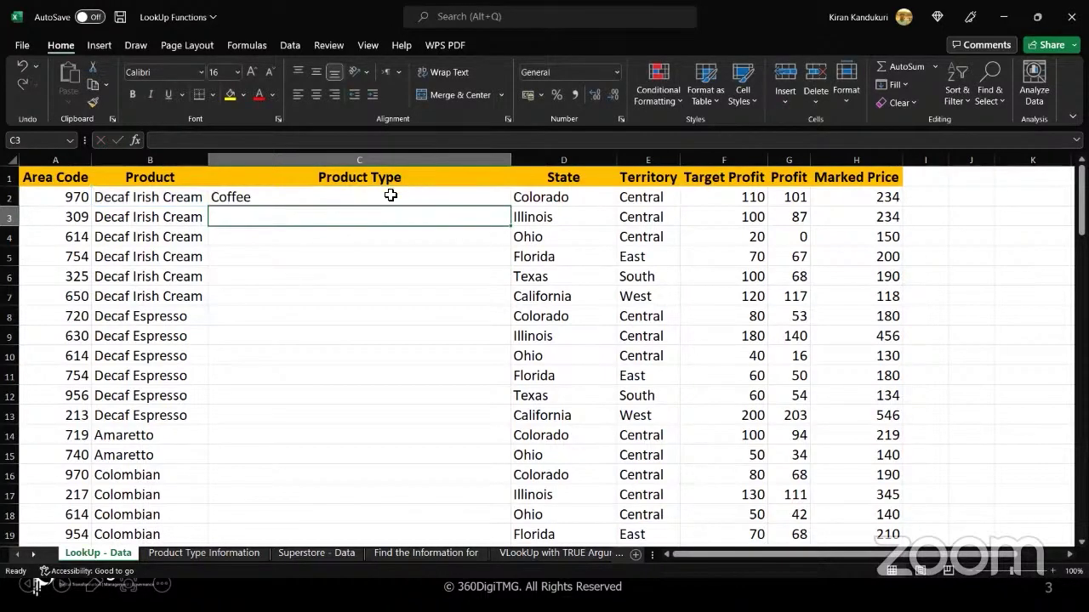
# Check the C2 result against the Decaf Irish Cream entry on Product Type Information, and fill the formula down the Product Type column to C101.
pyautogui.click(390, 196)
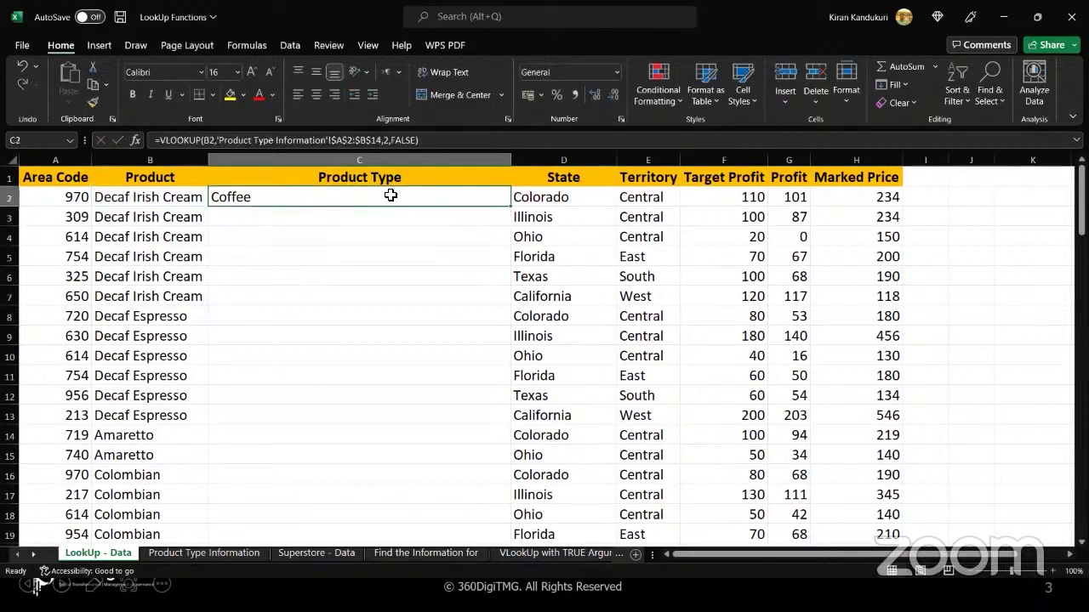
pyautogui.click(204, 553)
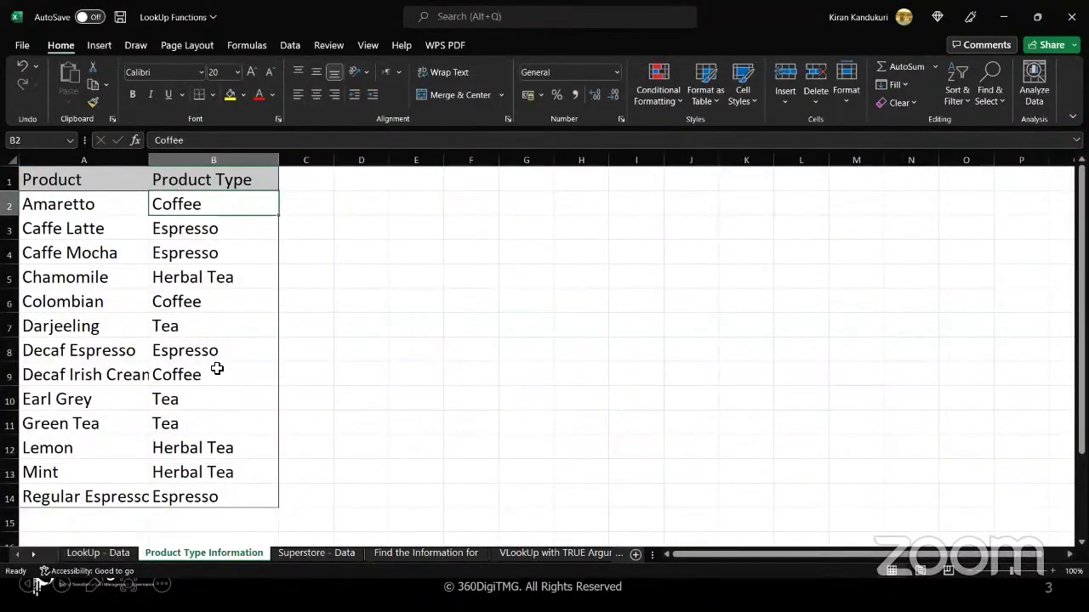
pyautogui.click(218, 372)
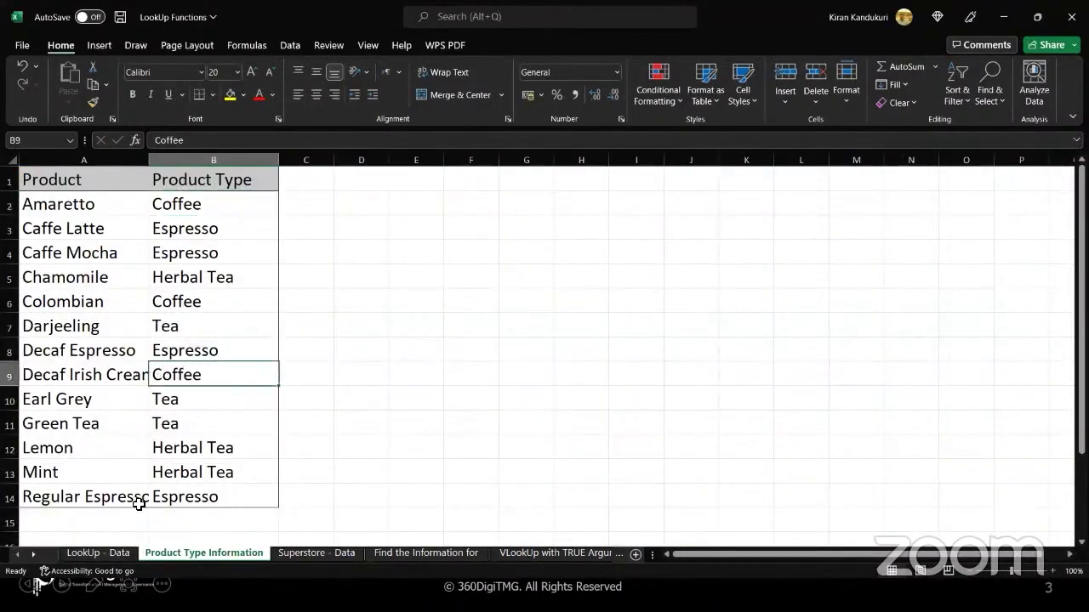
pyautogui.click(110, 551)
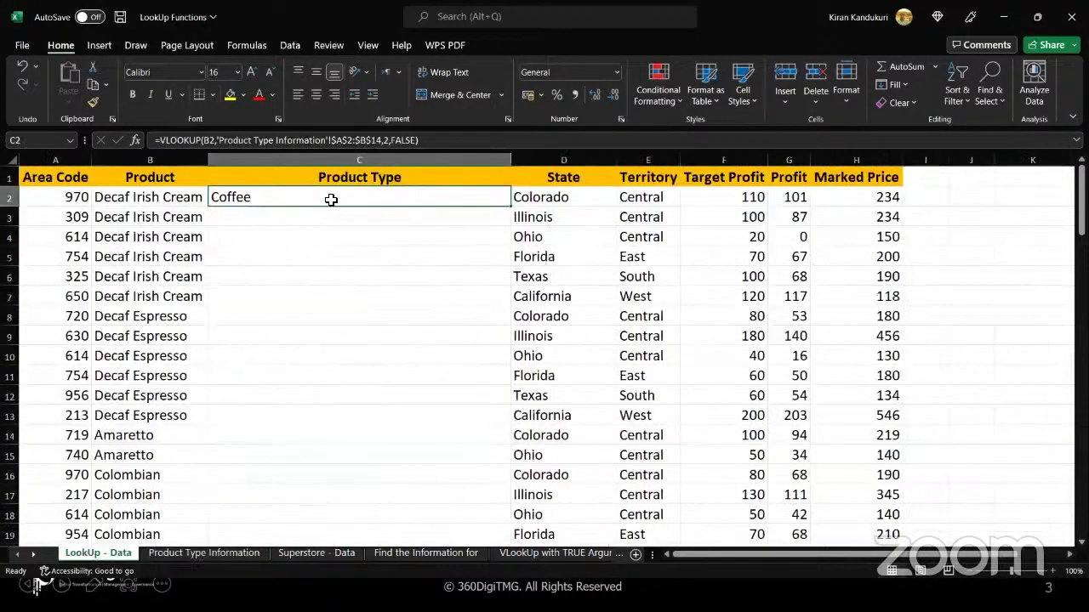
pyautogui.doubleClick(512, 207)
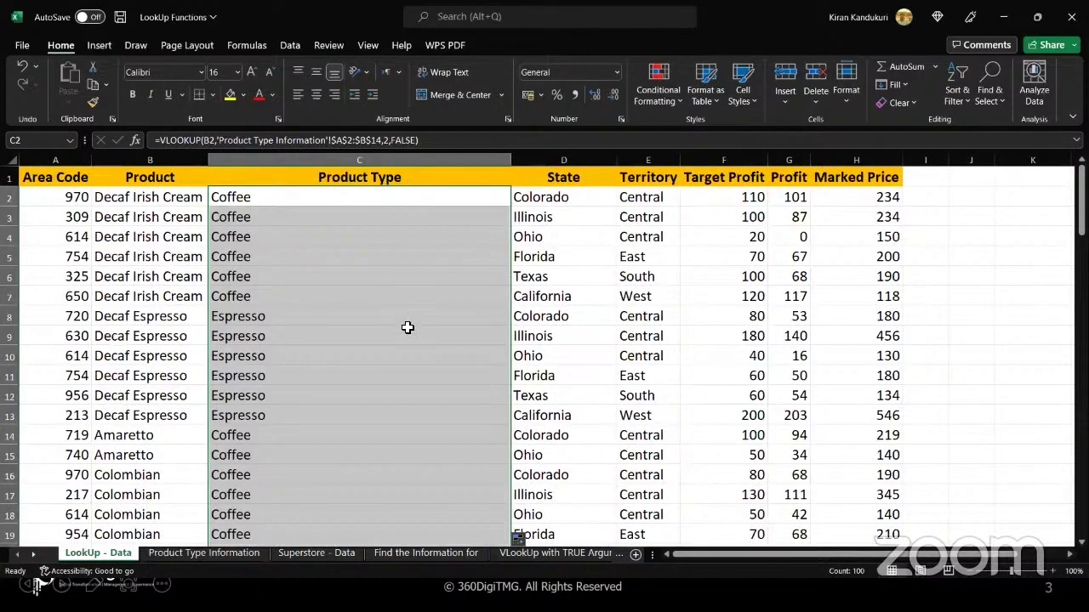
# Review the filled Product Type values and formulas down to C101 on LookUp - Data, and return to C2.
pyautogui.scroll(-1, 407, 328)
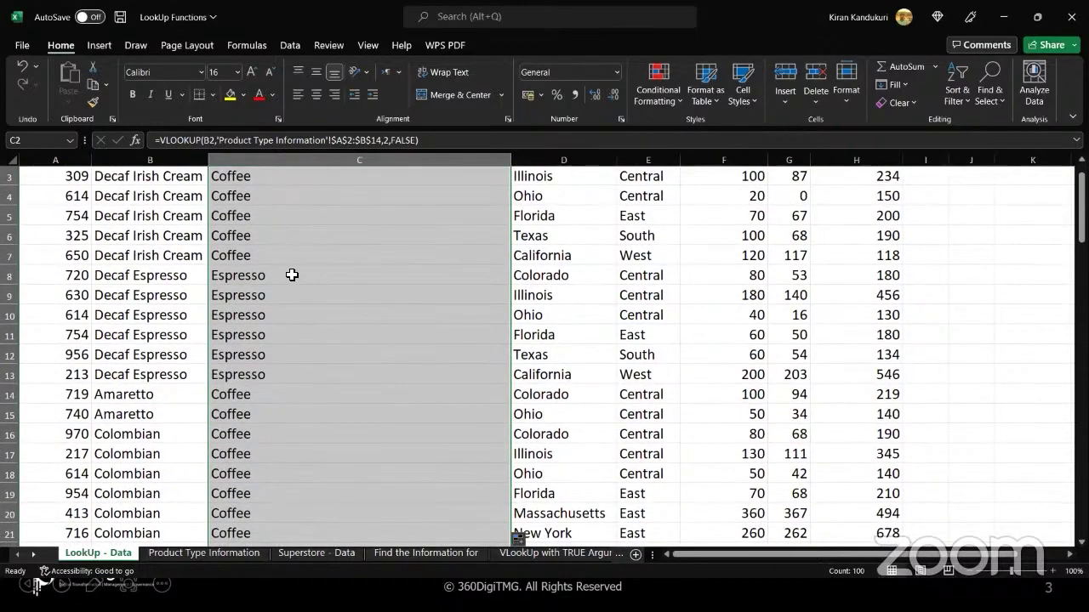
pyautogui.click(292, 274)
pyautogui.scroll(-5, 292, 275)
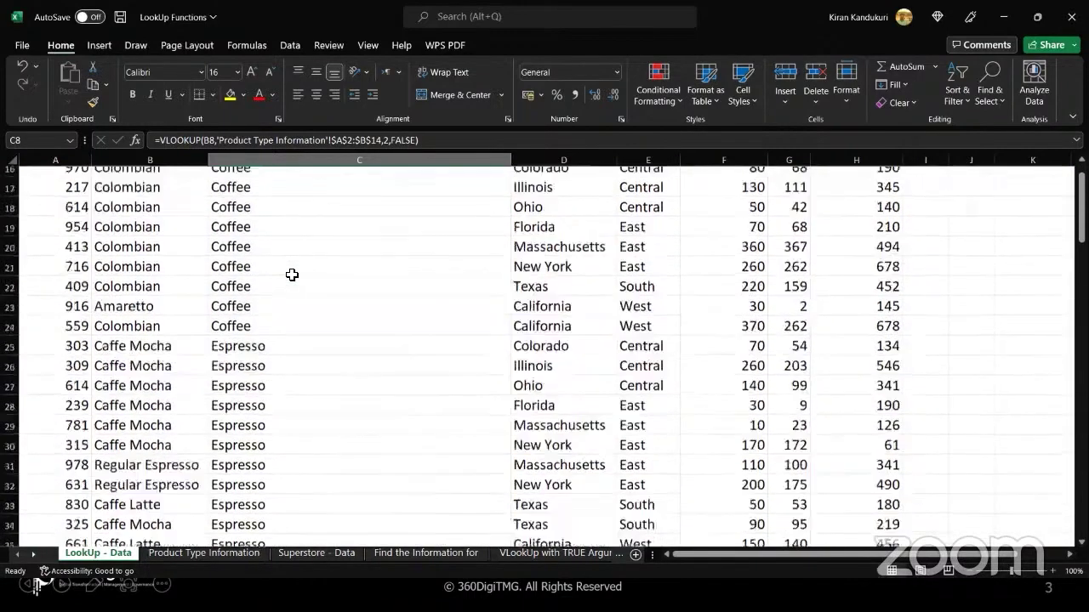
pyautogui.scroll(-10, 292, 275)
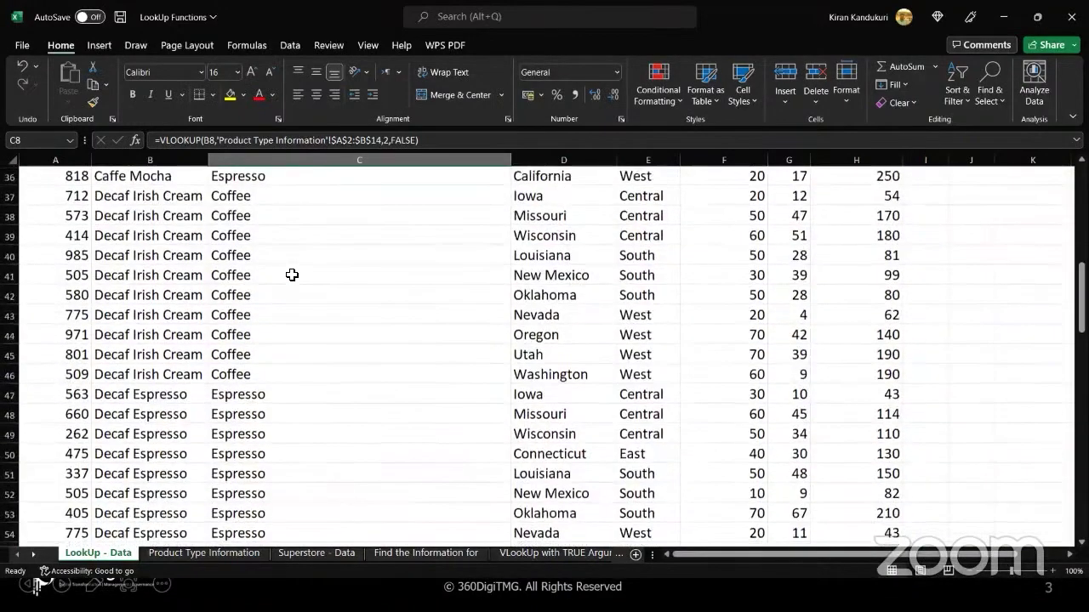
pyautogui.scroll(-11, 292, 275)
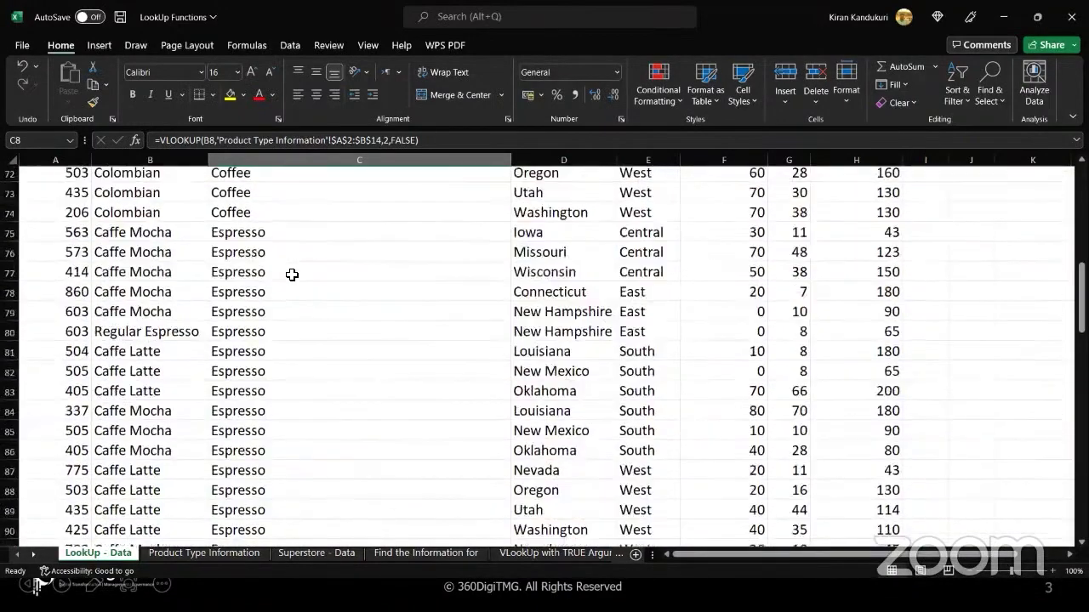
pyautogui.scroll(-4, 292, 275)
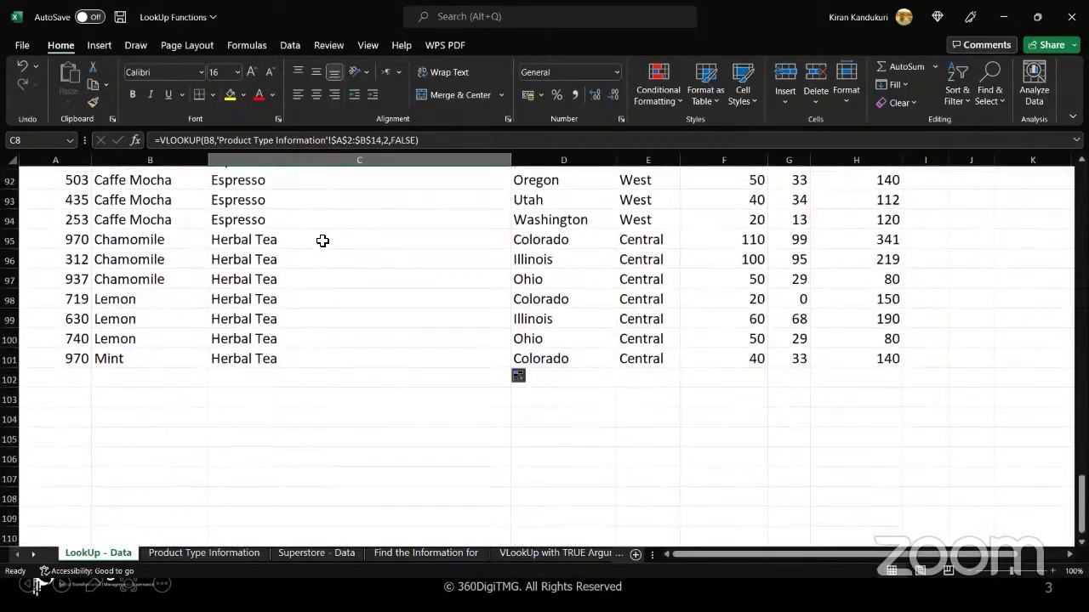
pyautogui.click(325, 362)
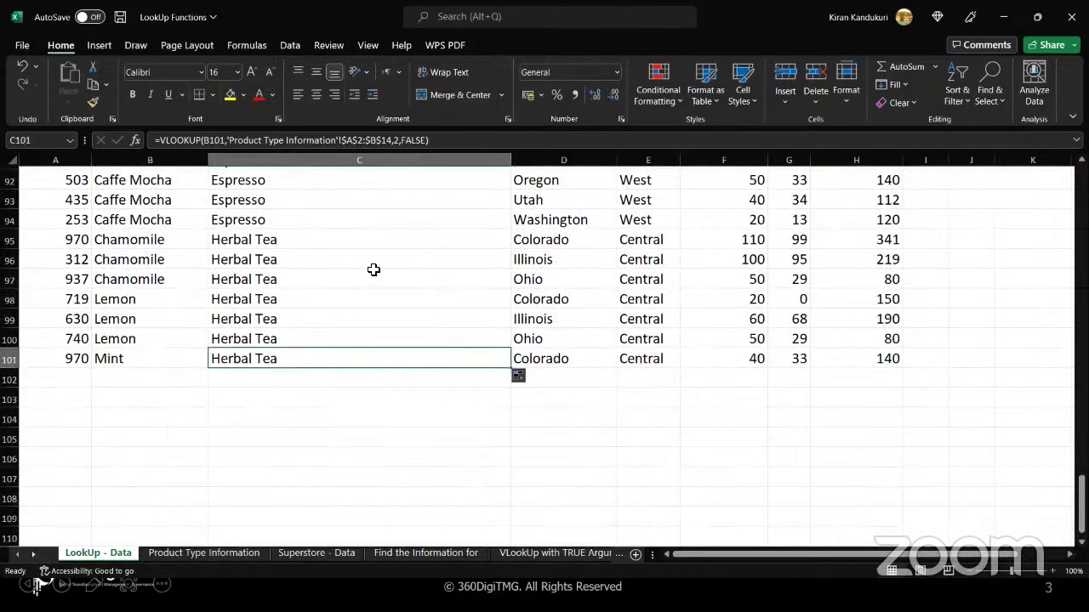
pyautogui.scroll(11, 373, 270)
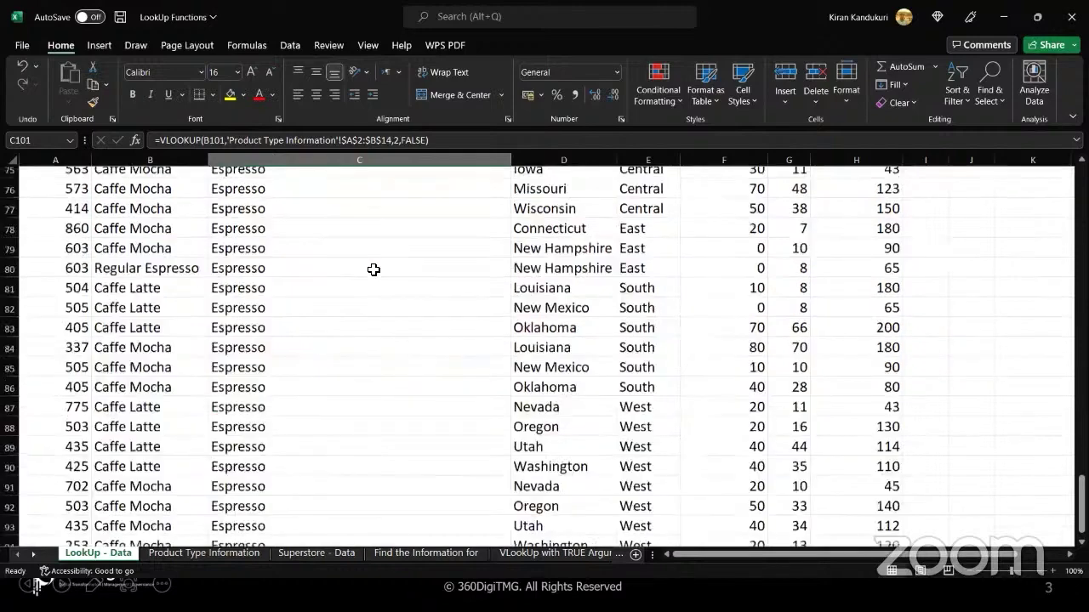
pyautogui.scroll(19, 374, 269)
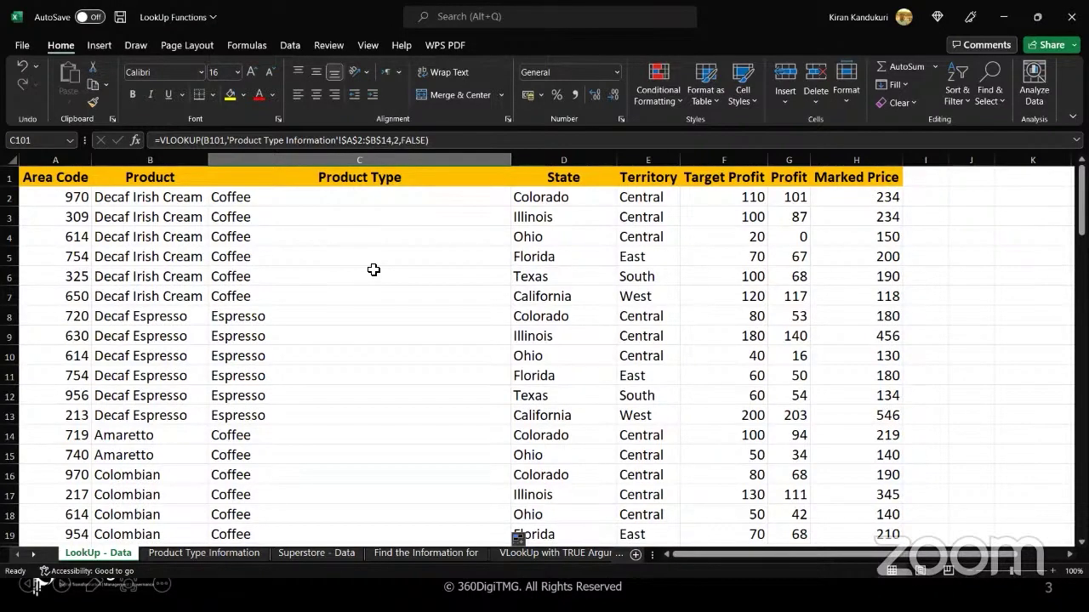
pyautogui.click(336, 200)
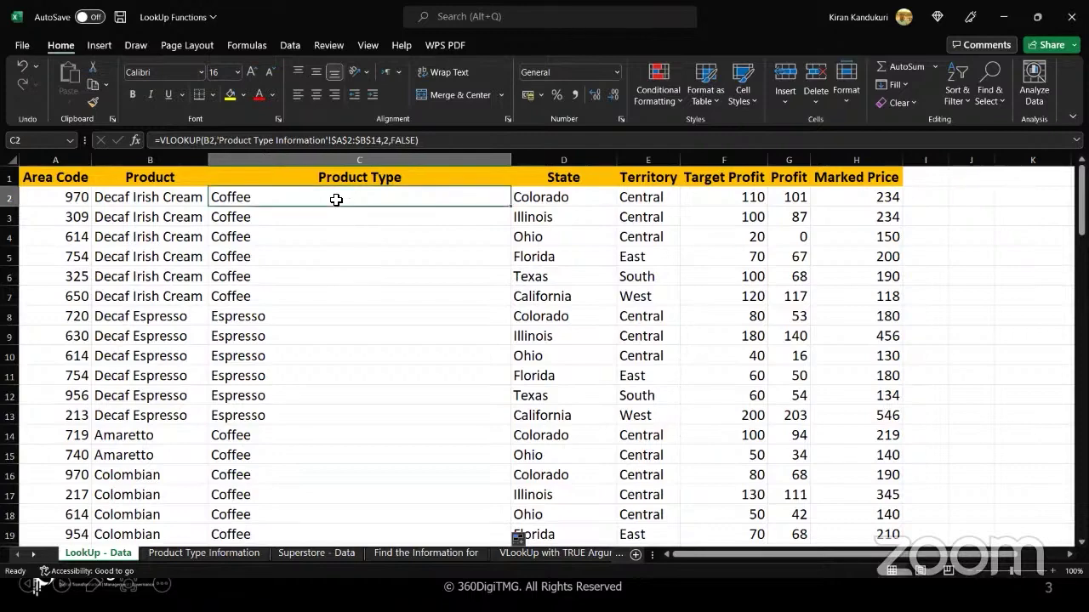